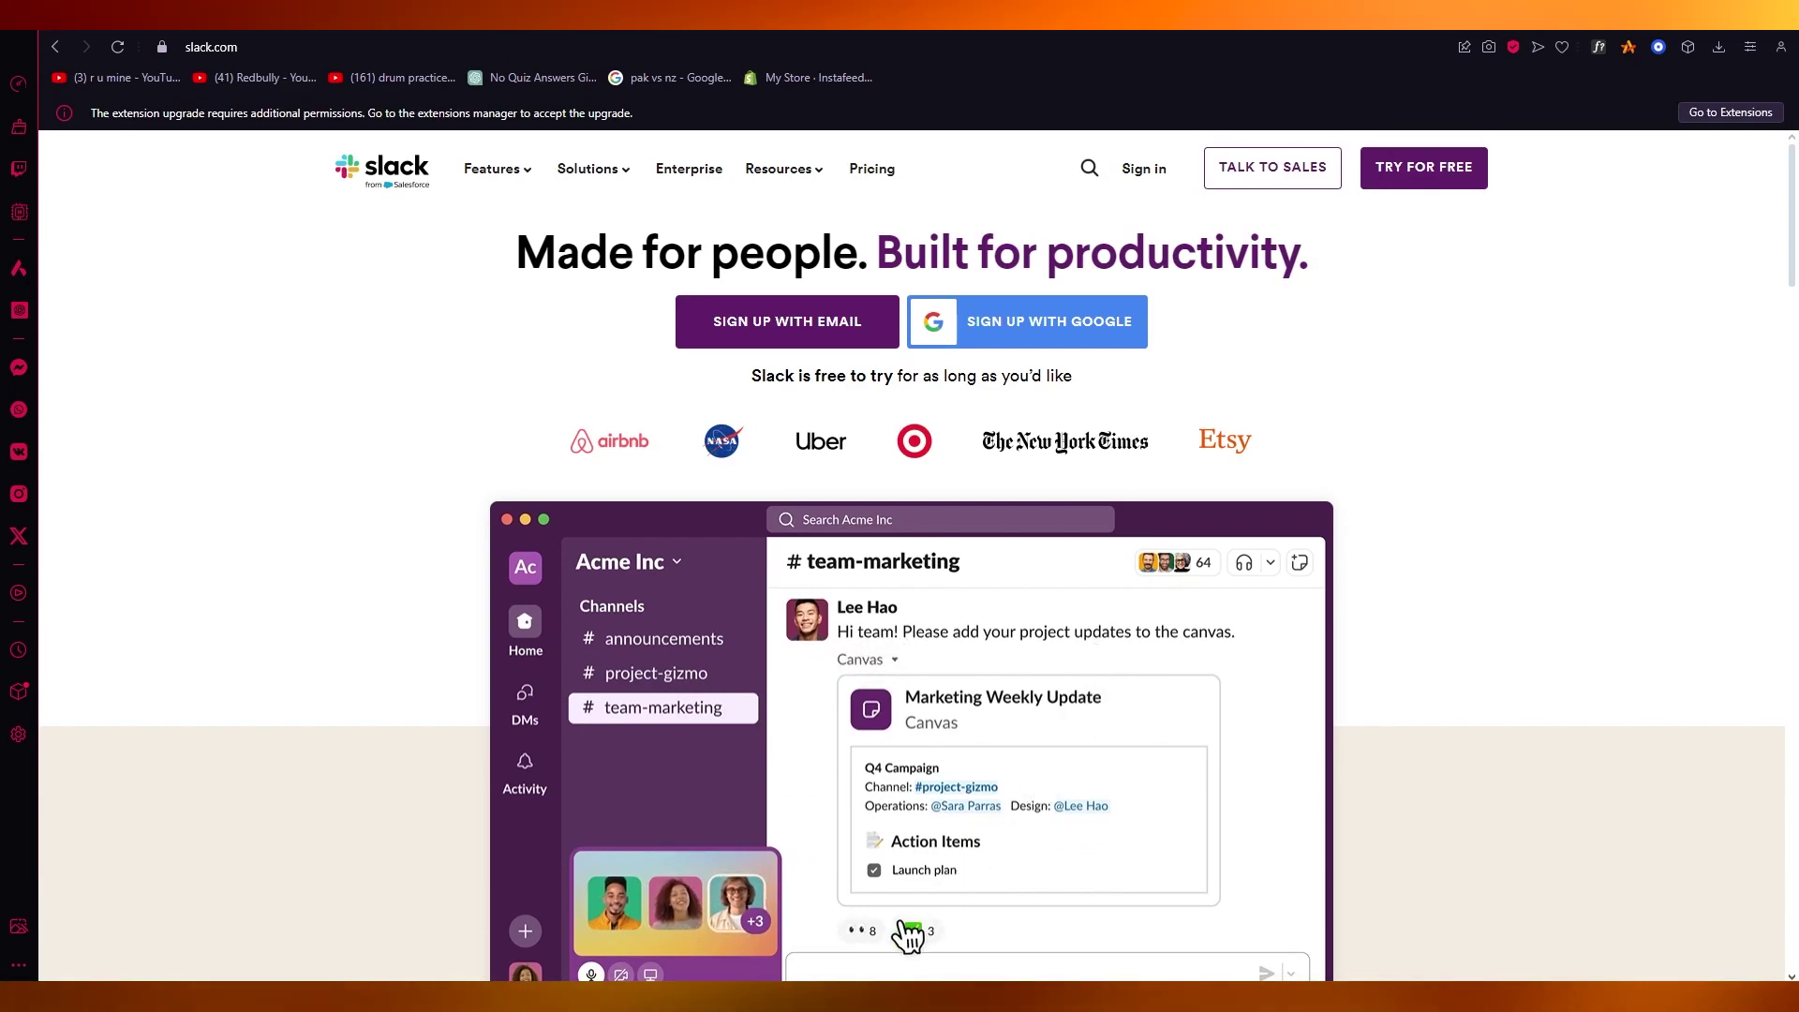
Scroll down and back up through the slack.com homepage
{"action": "left_click", "coordinate": [860, 931]}
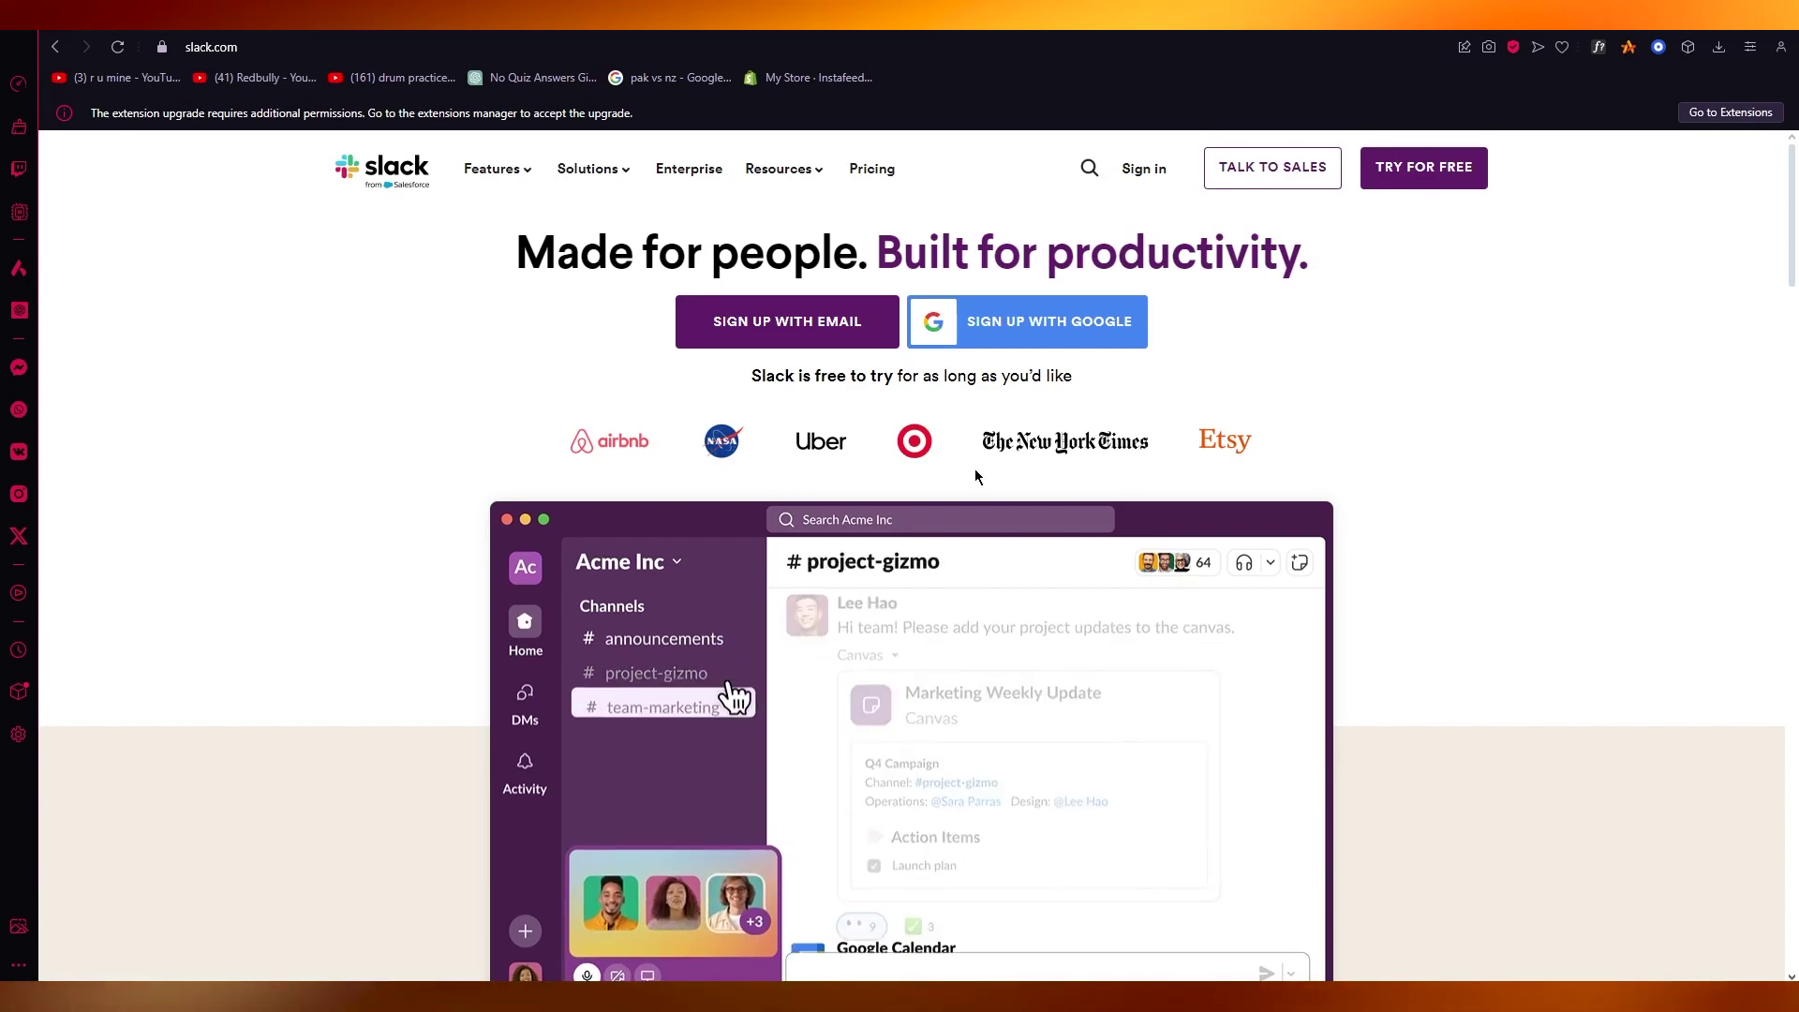
{"action": "scroll", "coordinate": [975, 468], "scroll_direction": "down", "scroll_amount": 5}
{"action": "scroll", "coordinate": [974, 468], "scroll_direction": "up", "scroll_amount": 5}
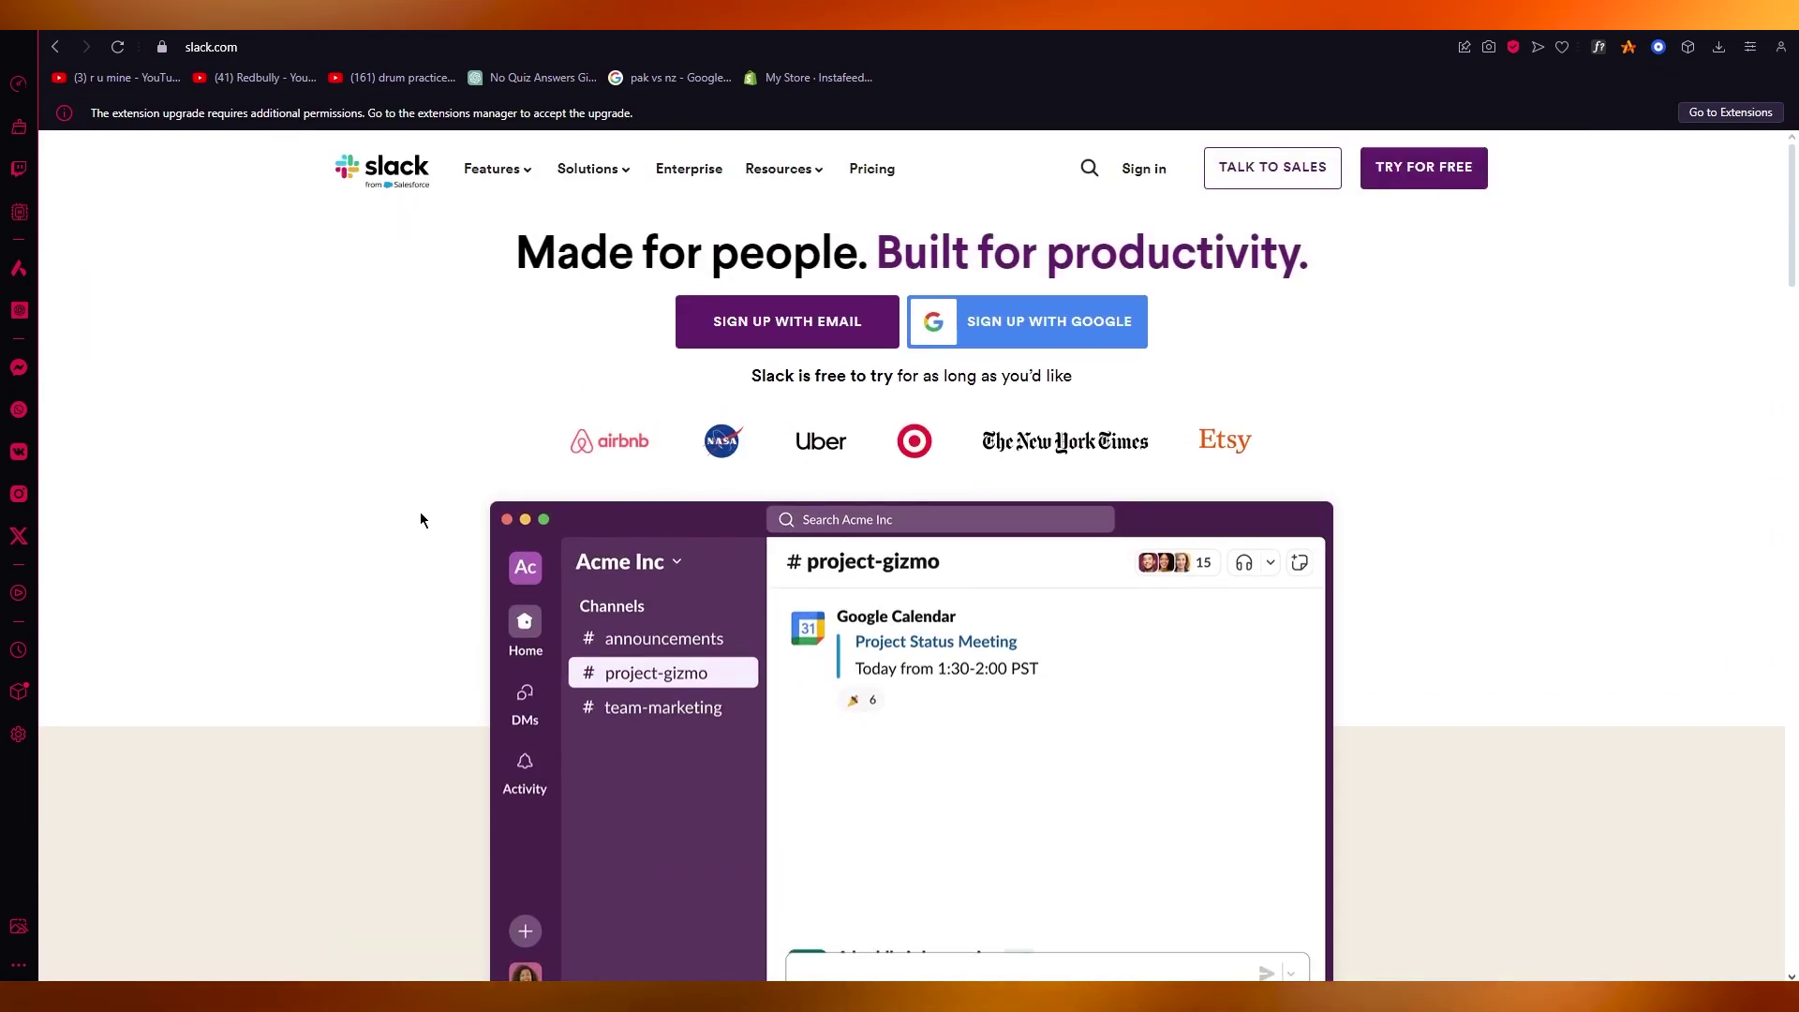
{"action": "scroll", "coordinate": [421, 518], "scroll_direction": "down", "scroll_amount": 5}
{"action": "scroll", "coordinate": [233, 487], "scroll_direction": "down", "scroll_amount": 10}
{"action": "scroll", "coordinate": [232, 487], "scroll_direction": "down", "scroll_amount": 9}
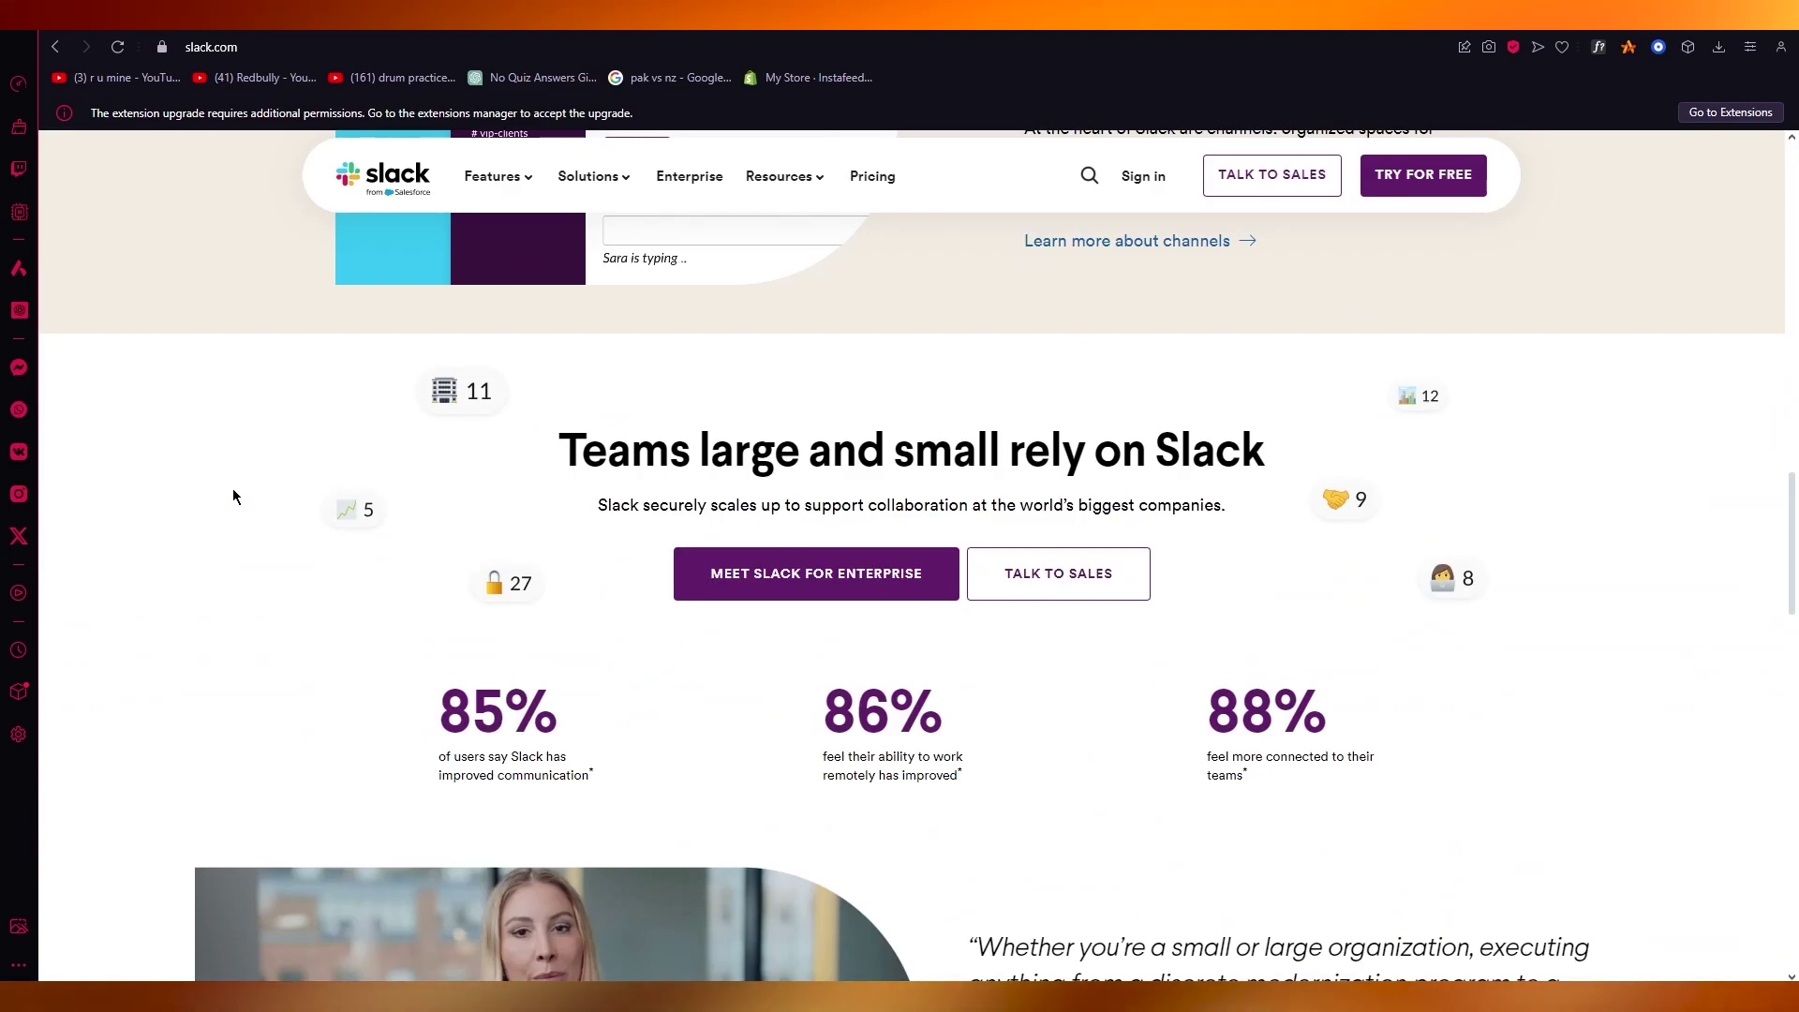
{"action": "scroll", "coordinate": [165, 475], "scroll_direction": "down", "scroll_amount": 5}
{"action": "scroll", "coordinate": [164, 475], "scroll_direction": "down", "scroll_amount": 4}
{"action": "scroll", "coordinate": [165, 463], "scroll_direction": "up", "scroll_amount": 20}
{"action": "scroll", "coordinate": [167, 452], "scroll_direction": "up", "scroll_amount": 3}
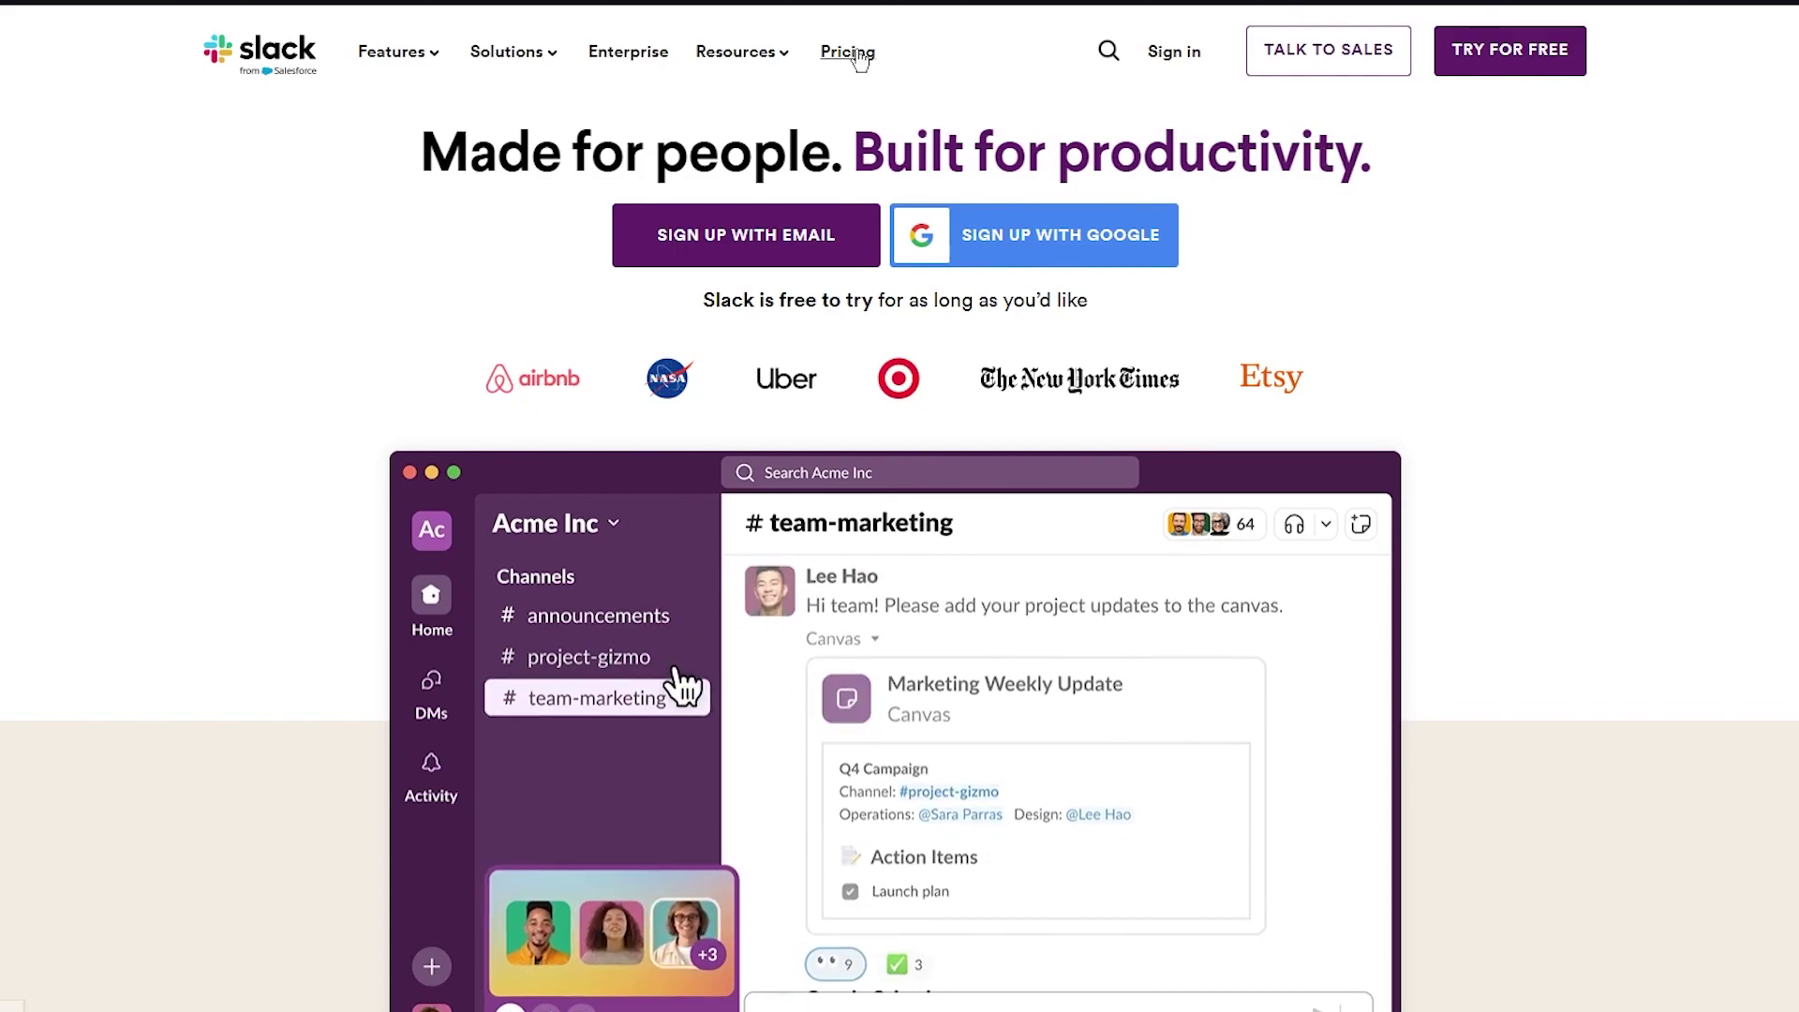
Switch to the Slack app and scroll through the zinho-explains channel
{"action": "left_click", "coordinate": [851, 55]}
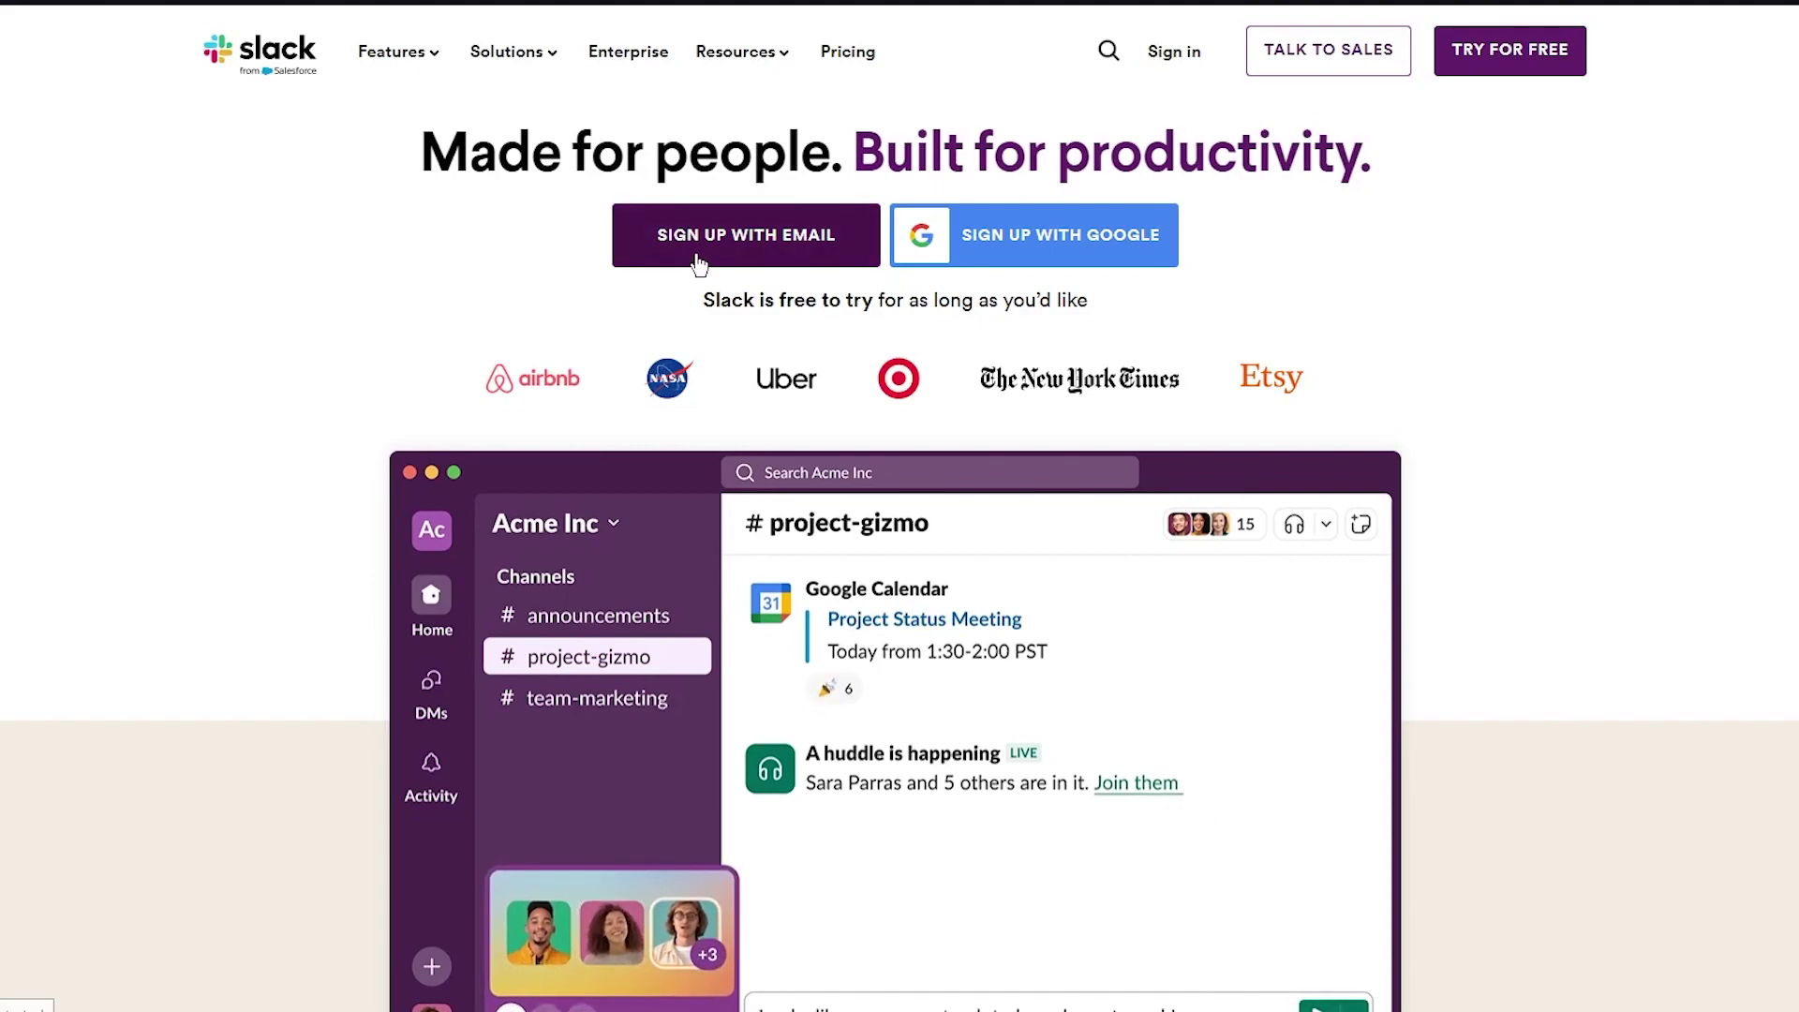
{"action": "scroll", "coordinate": [1031, 473], "scroll_direction": "down", "scroll_amount": 1}
{"action": "scroll", "coordinate": [860, 449], "scroll_direction": "down", "scroll_amount": 8}
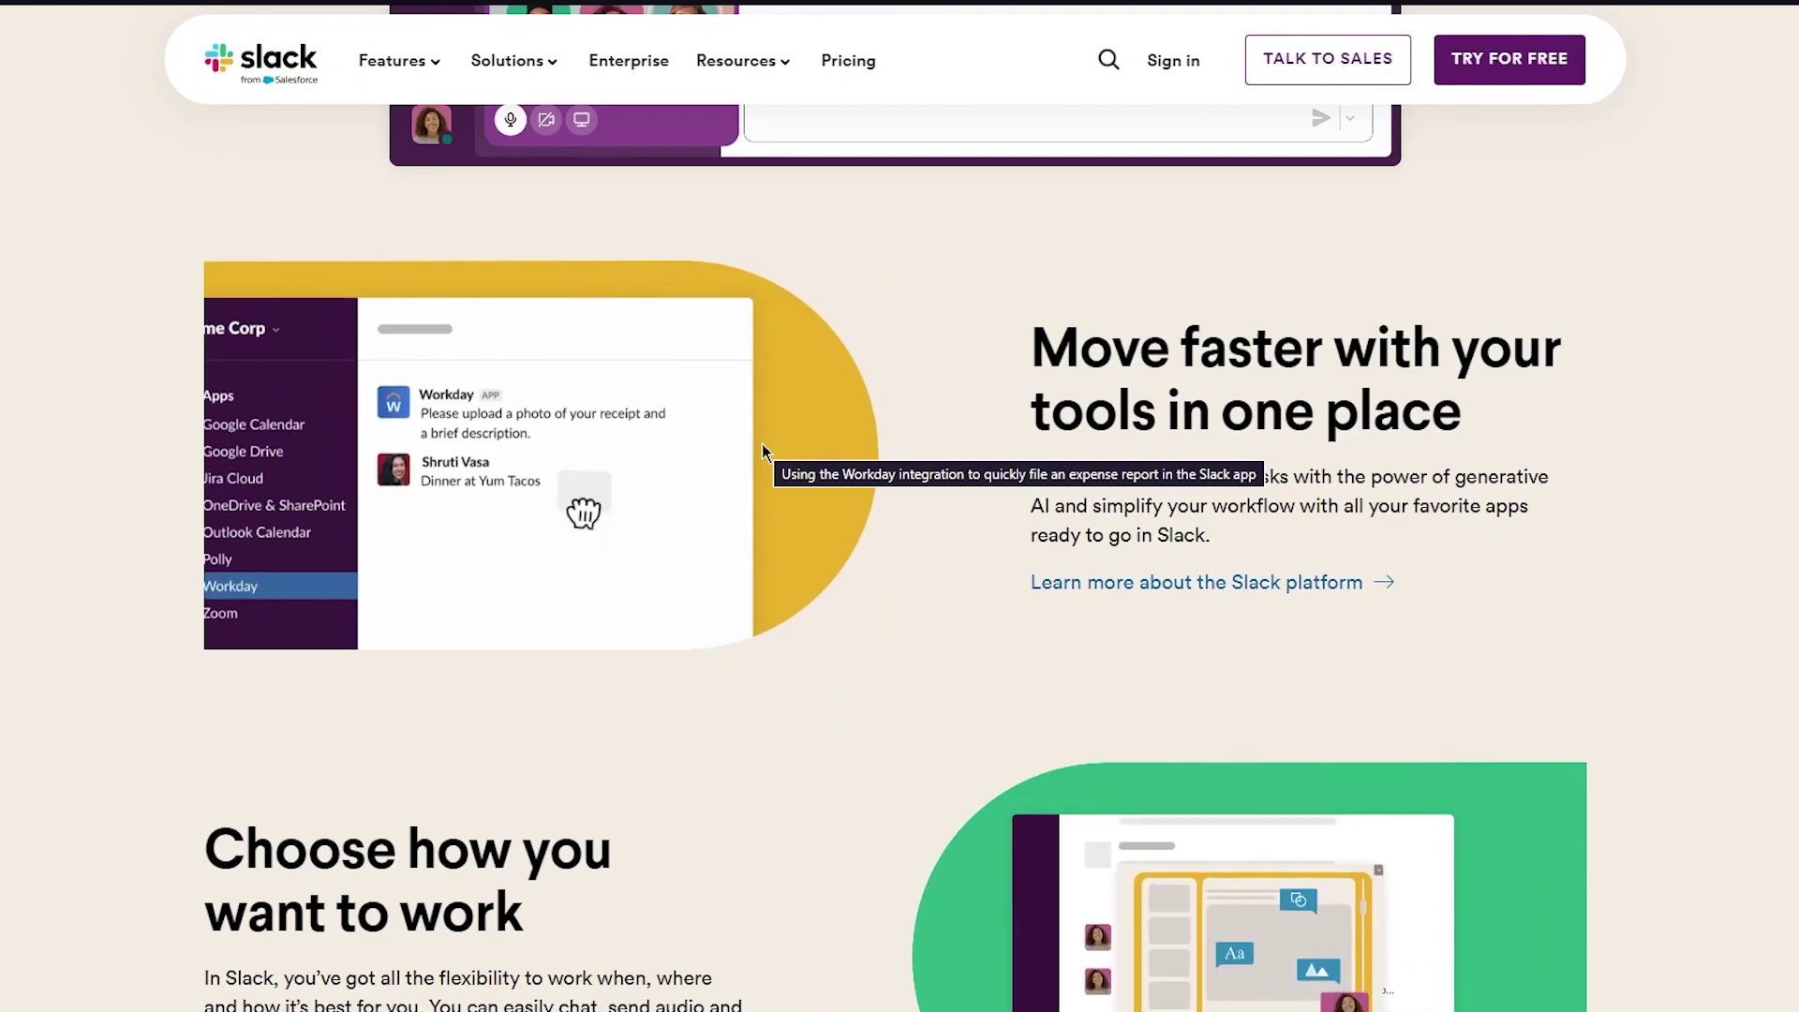
{"action": "scroll", "coordinate": [658, 483], "scroll_direction": "up", "scroll_amount": 10}
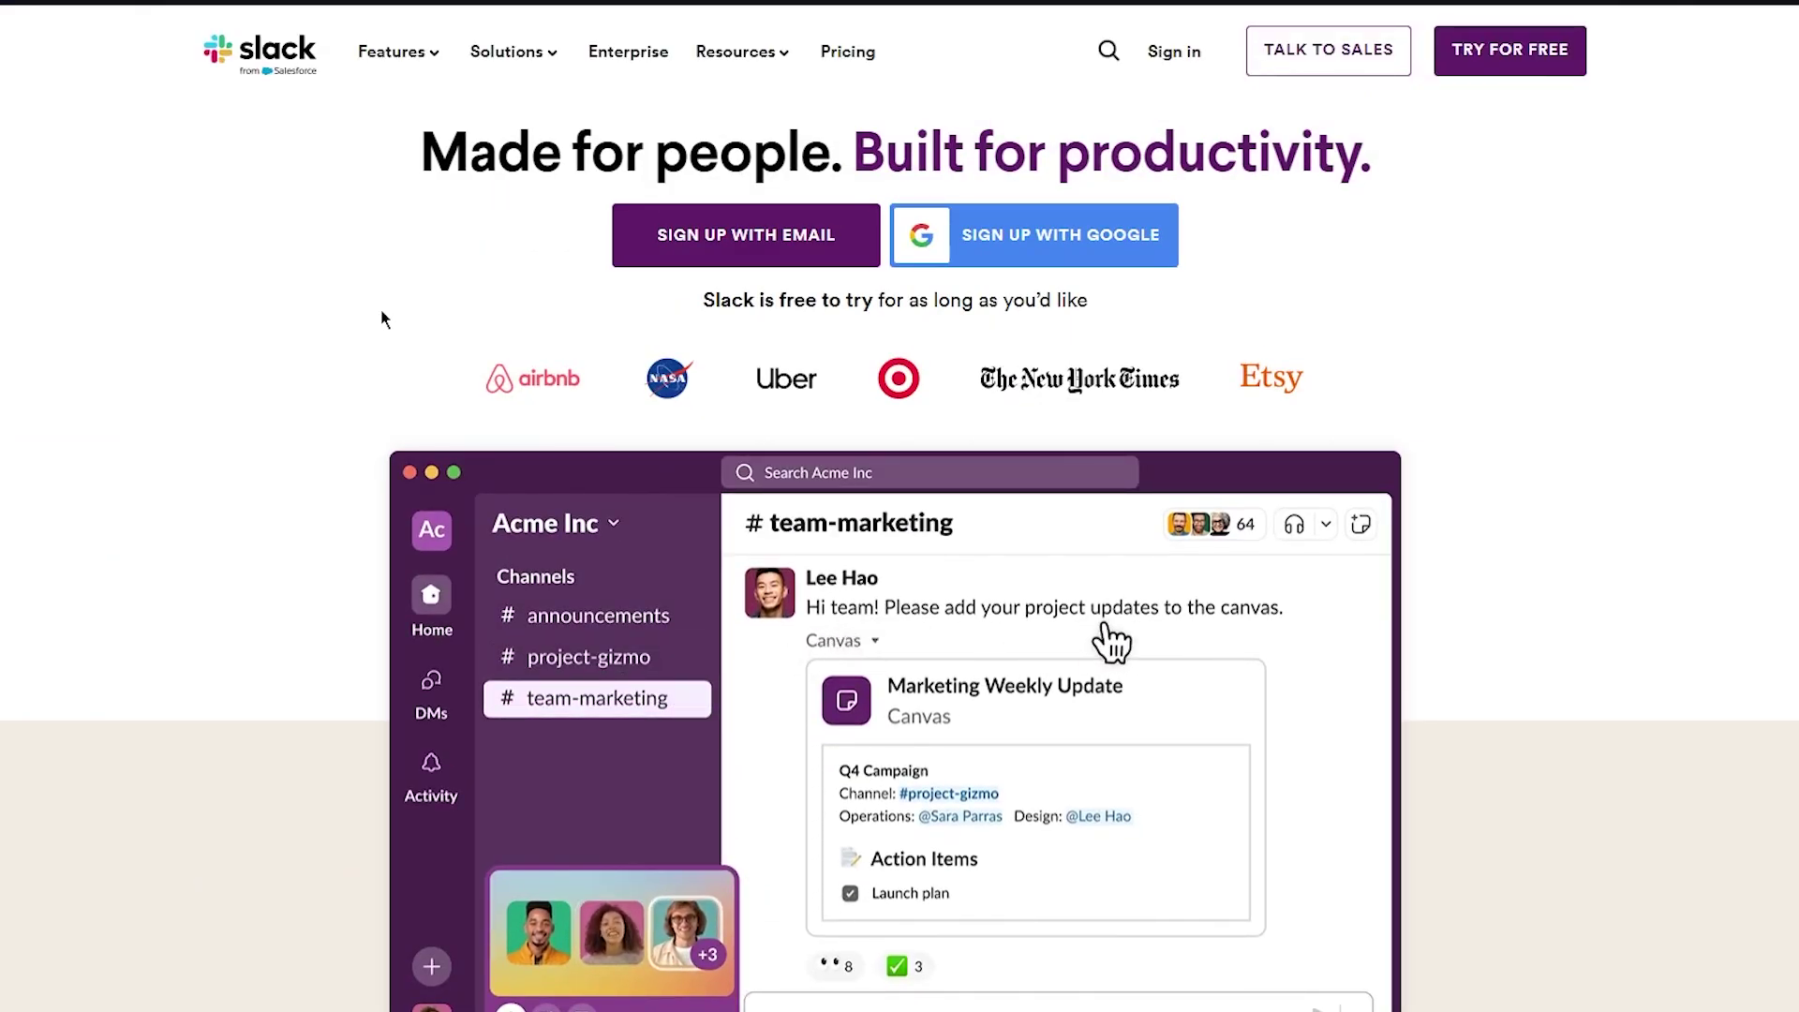
{"action": "scroll", "coordinate": [381, 315], "scroll_direction": "down", "scroll_amount": 4}
{"action": "scroll", "coordinate": [382, 318], "scroll_direction": "up", "scroll_amount": 6}
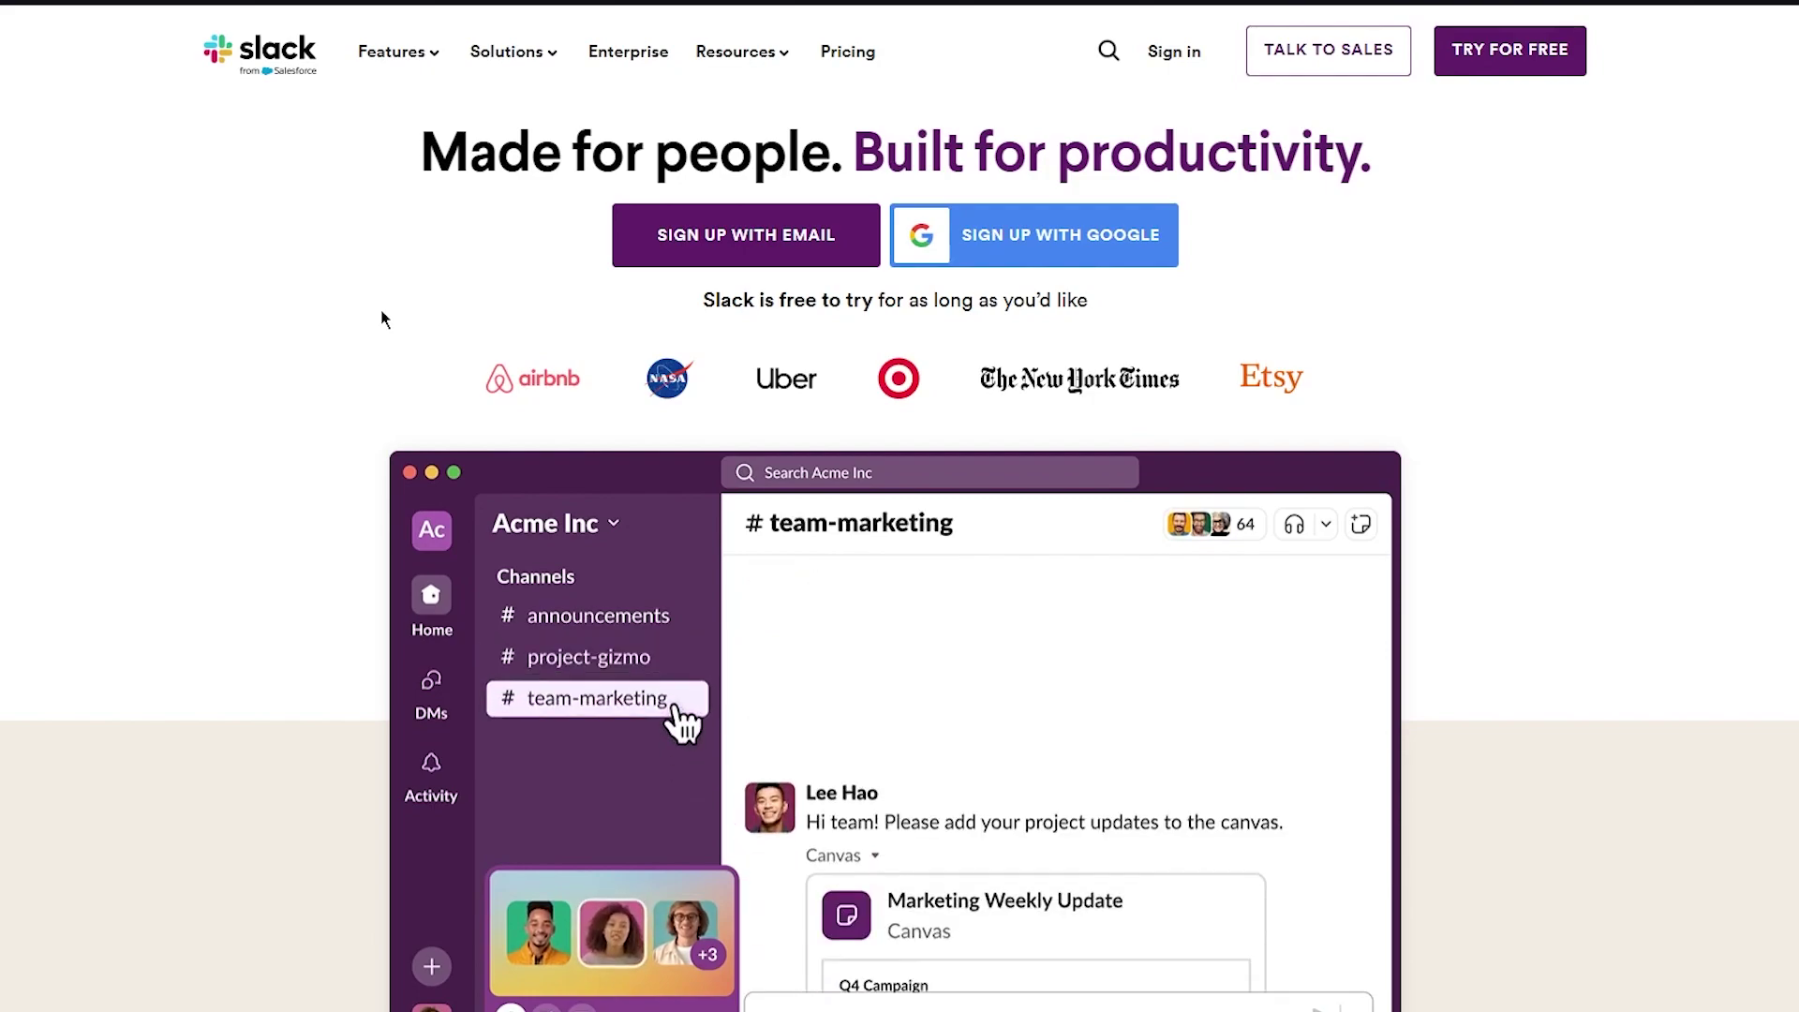
{"action": "scroll", "coordinate": [1002, 380], "scroll_direction": "down", "scroll_amount": 10}
{"action": "scroll", "coordinate": [1002, 379], "scroll_direction": "up", "scroll_amount": 10}
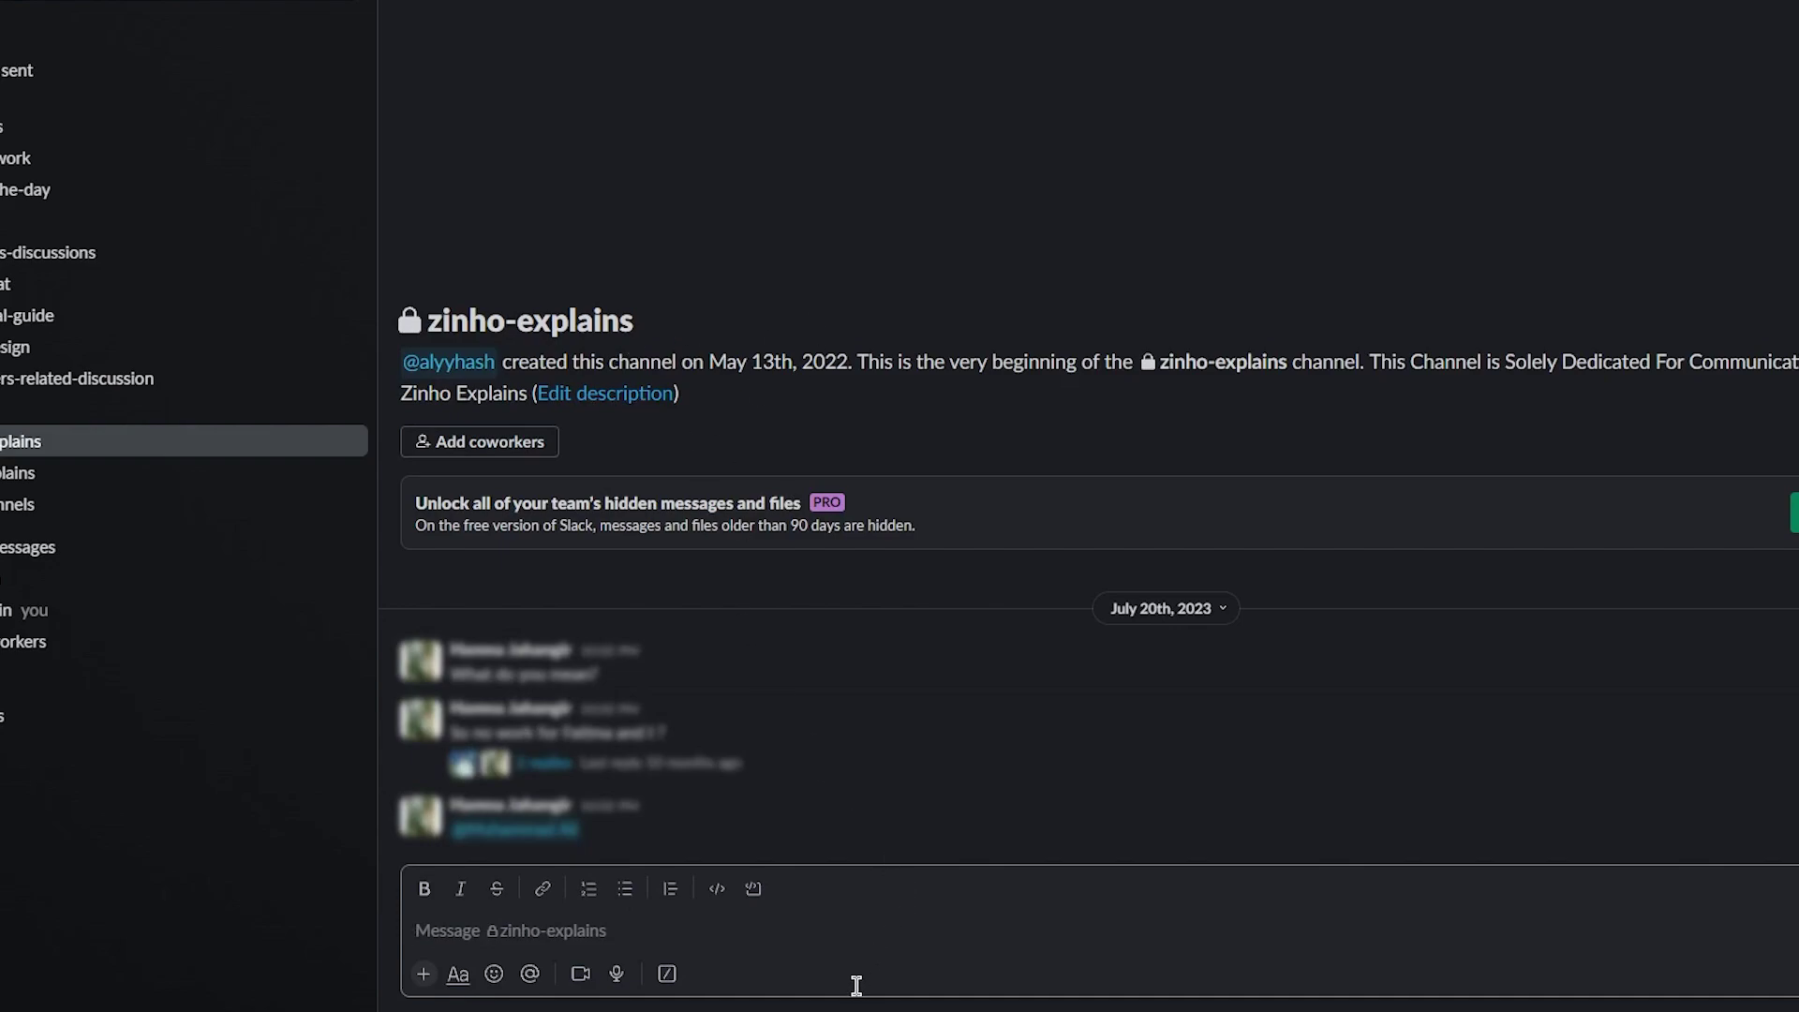
{"action": "mouse_move", "coordinate": [834, 857]}
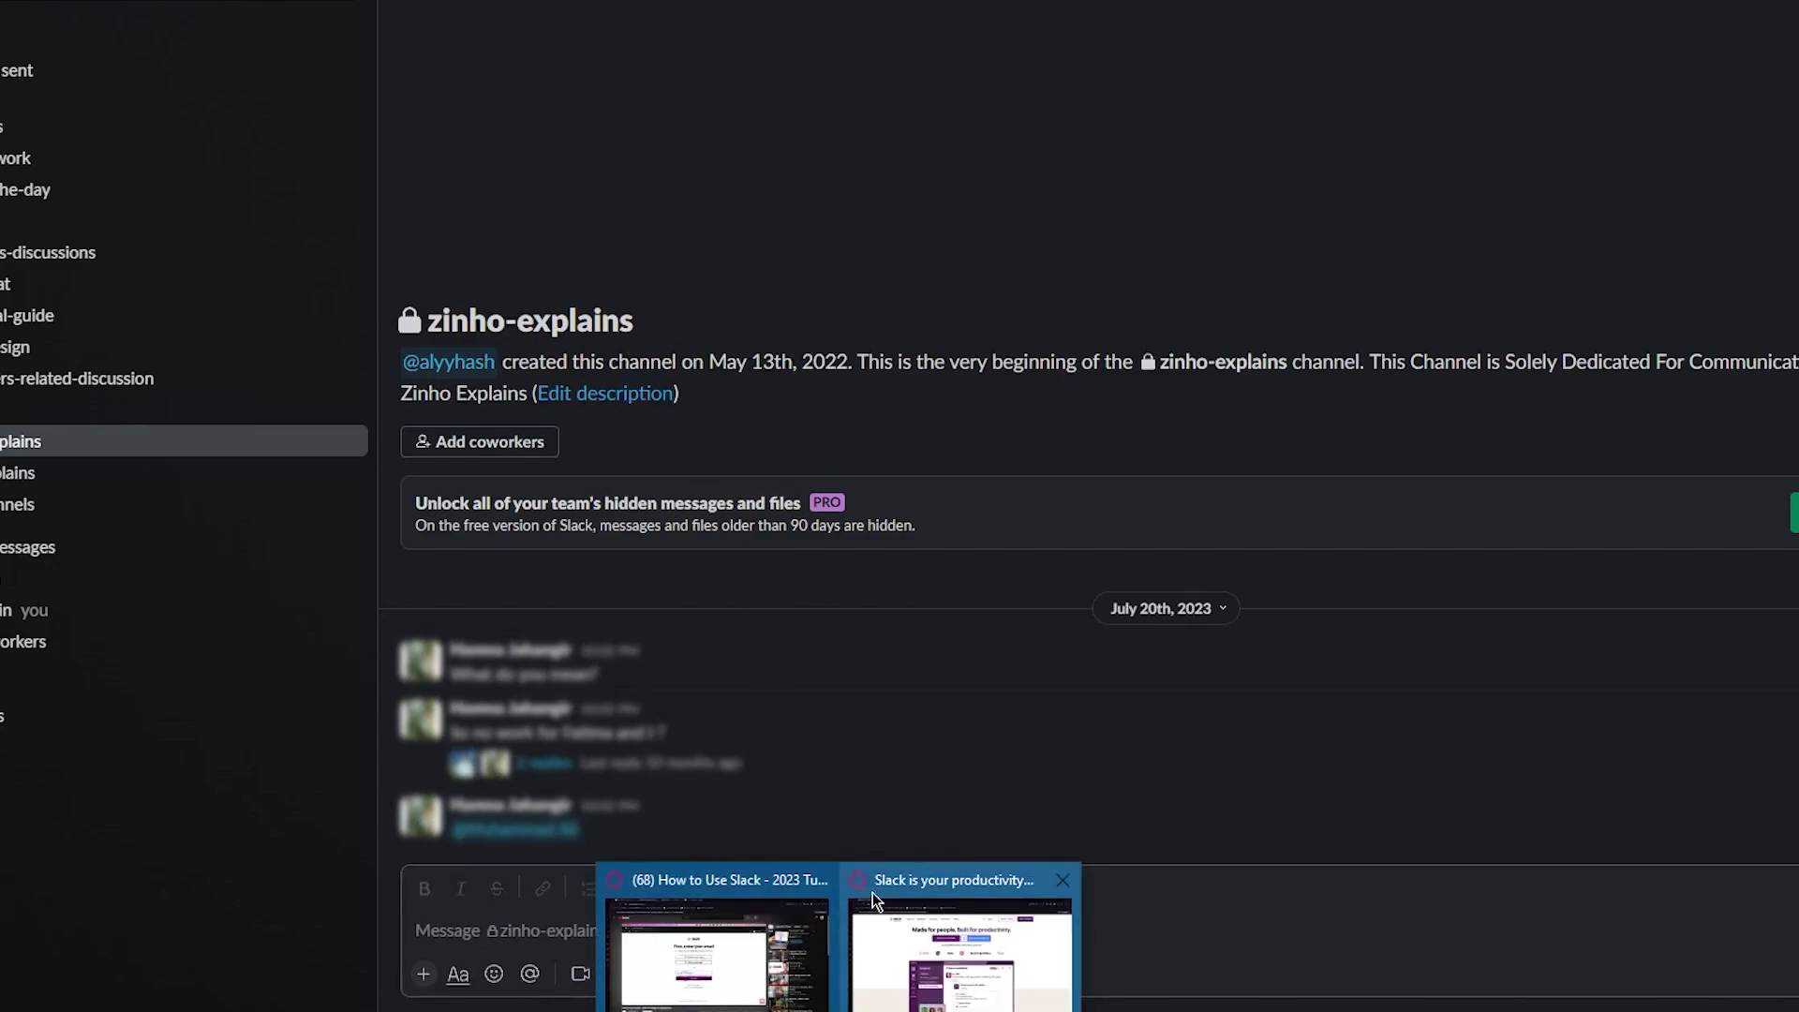
{"action": "left_click", "coordinate": [960, 947]}
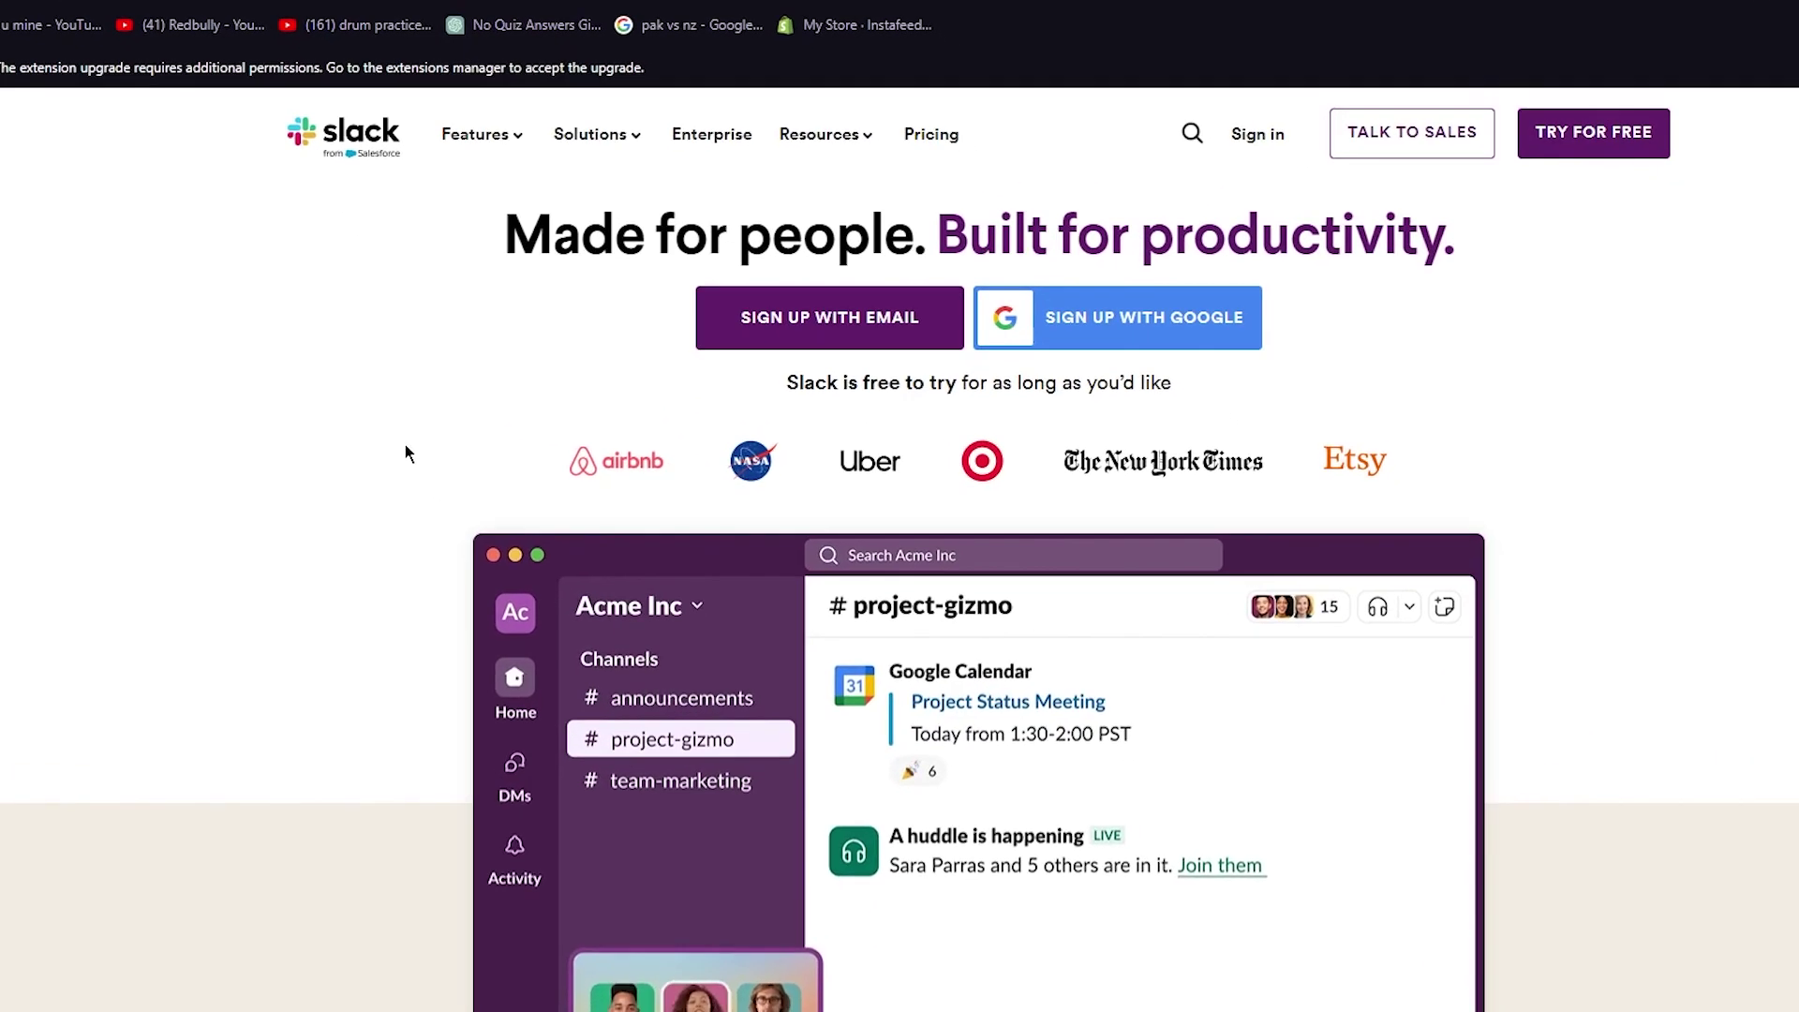
{"action": "scroll", "coordinate": [318, 361], "scroll_direction": "down", "scroll_amount": 7}
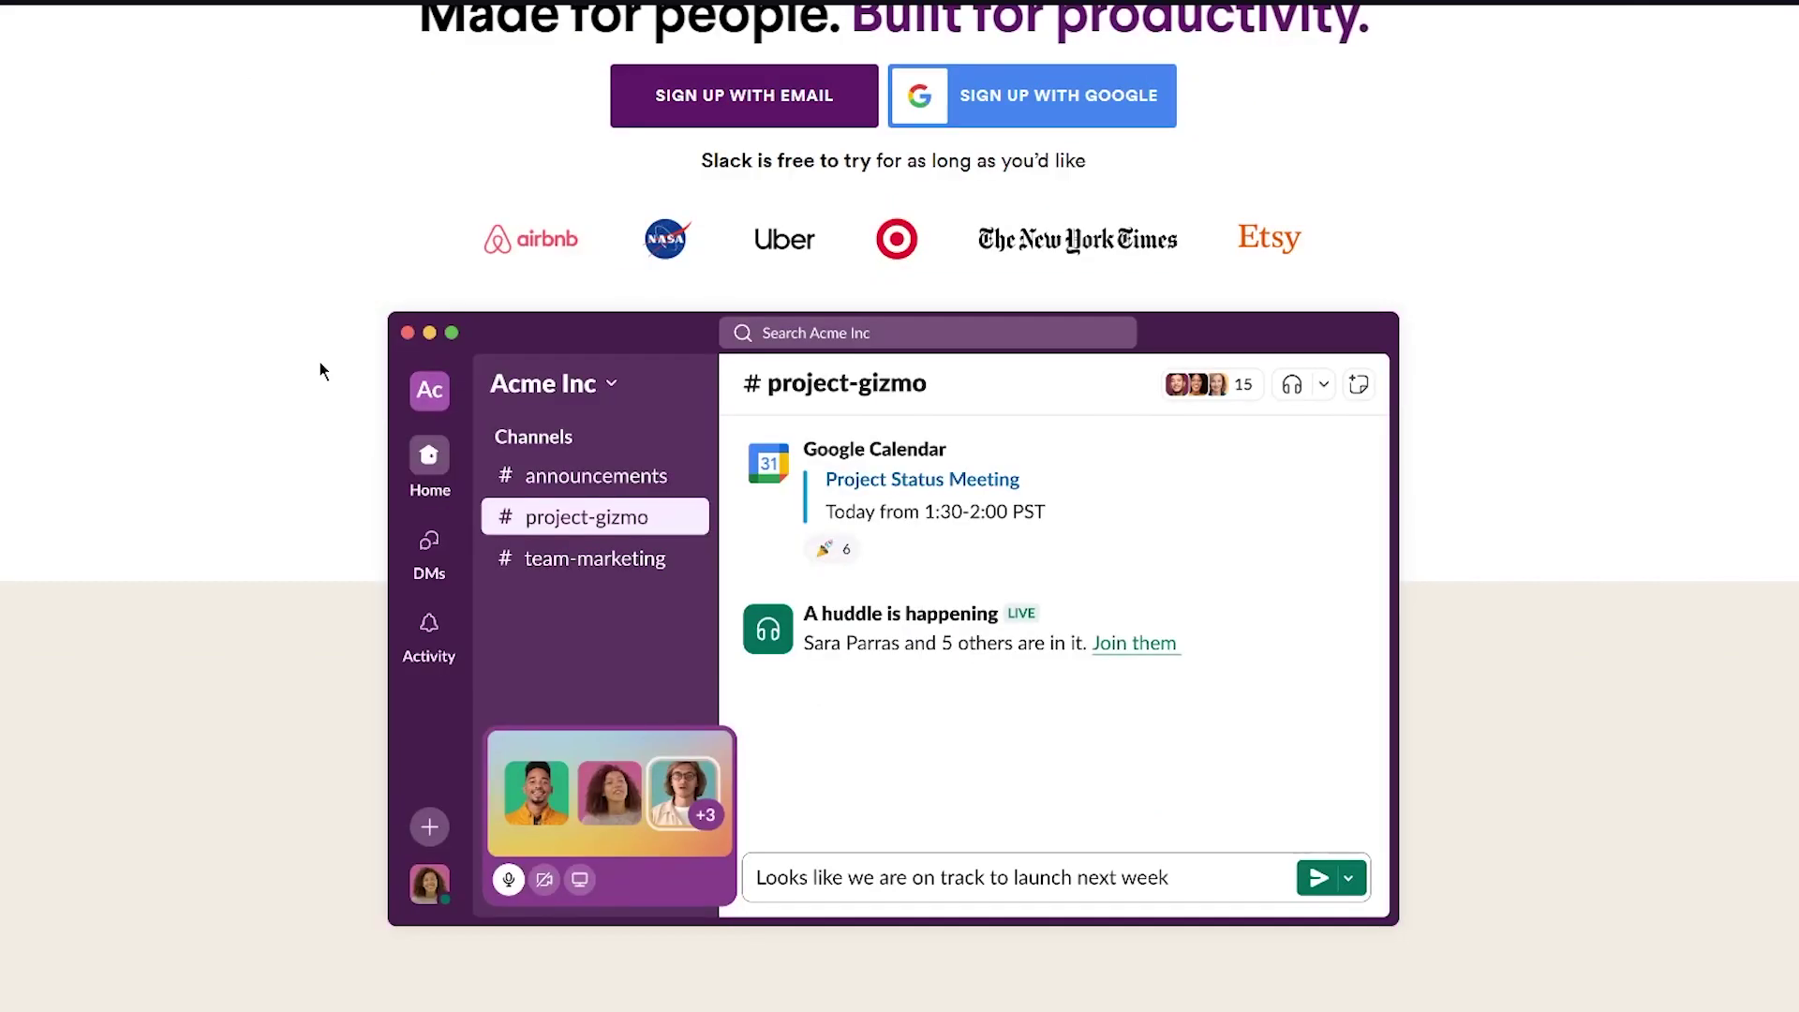
{"action": "scroll", "coordinate": [319, 366], "scroll_direction": "down", "scroll_amount": 15}
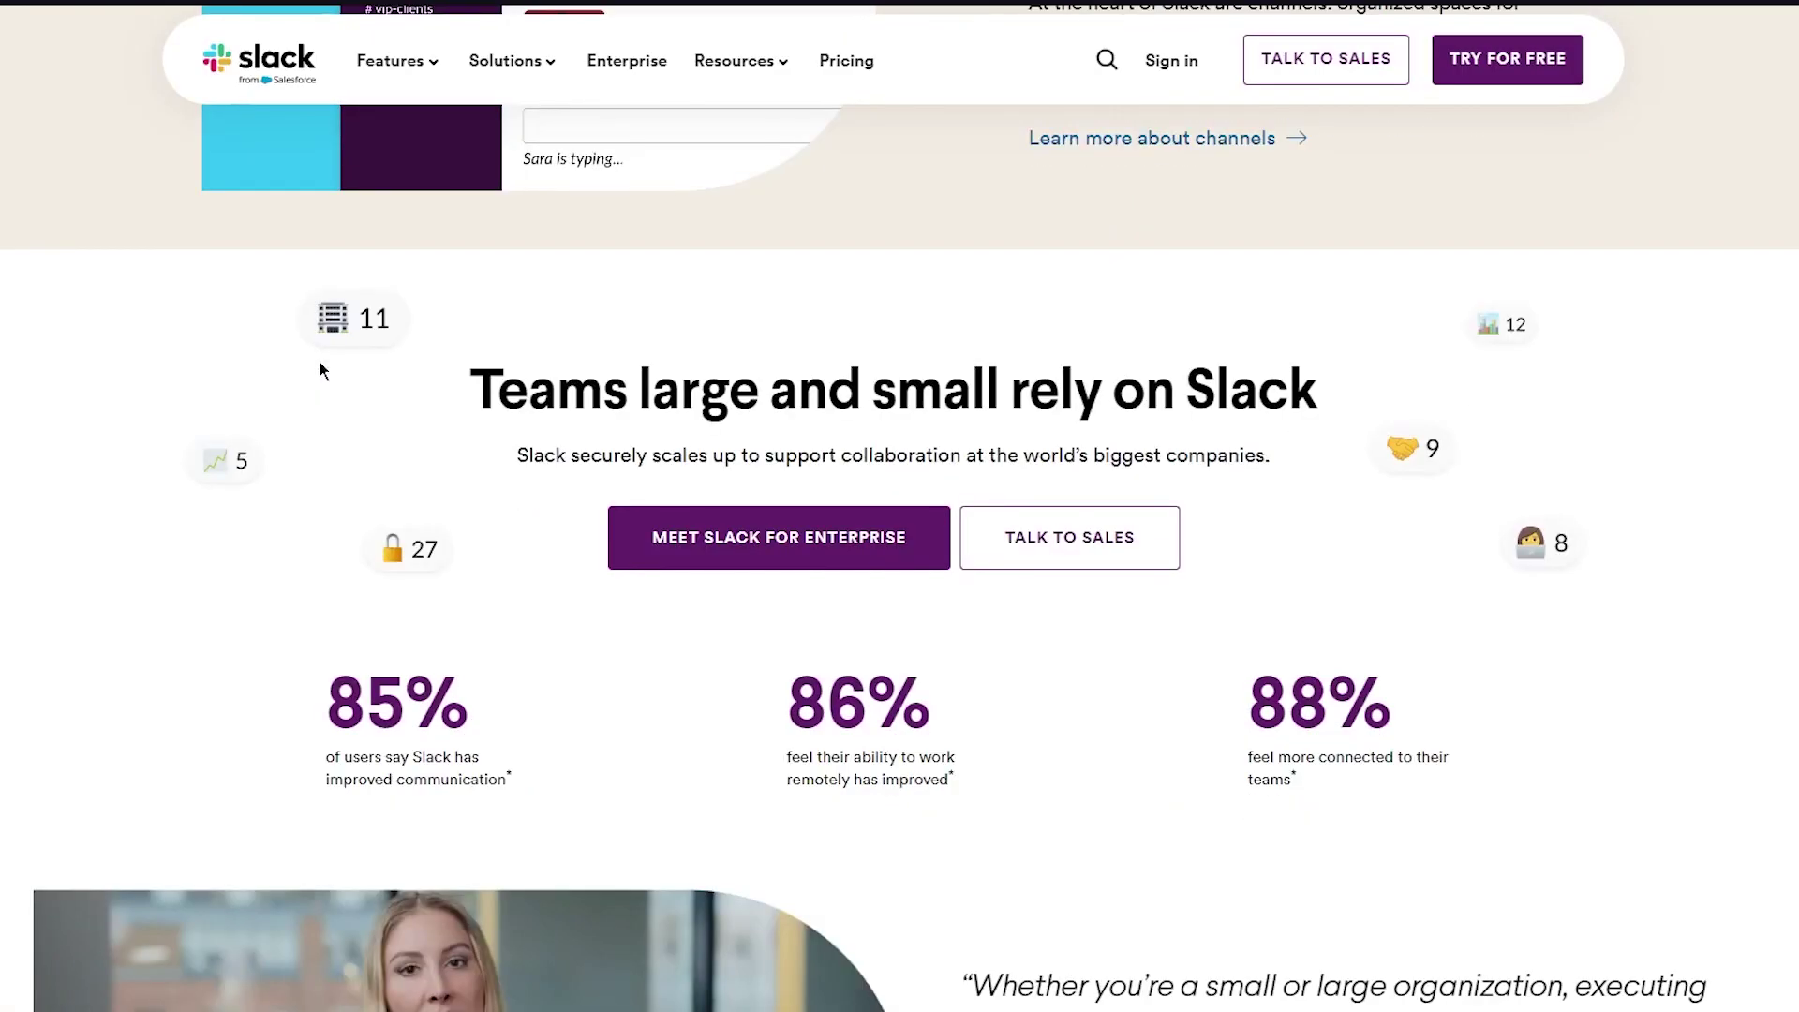
{"action": "scroll", "coordinate": [318, 362], "scroll_direction": "down", "scroll_amount": 16}
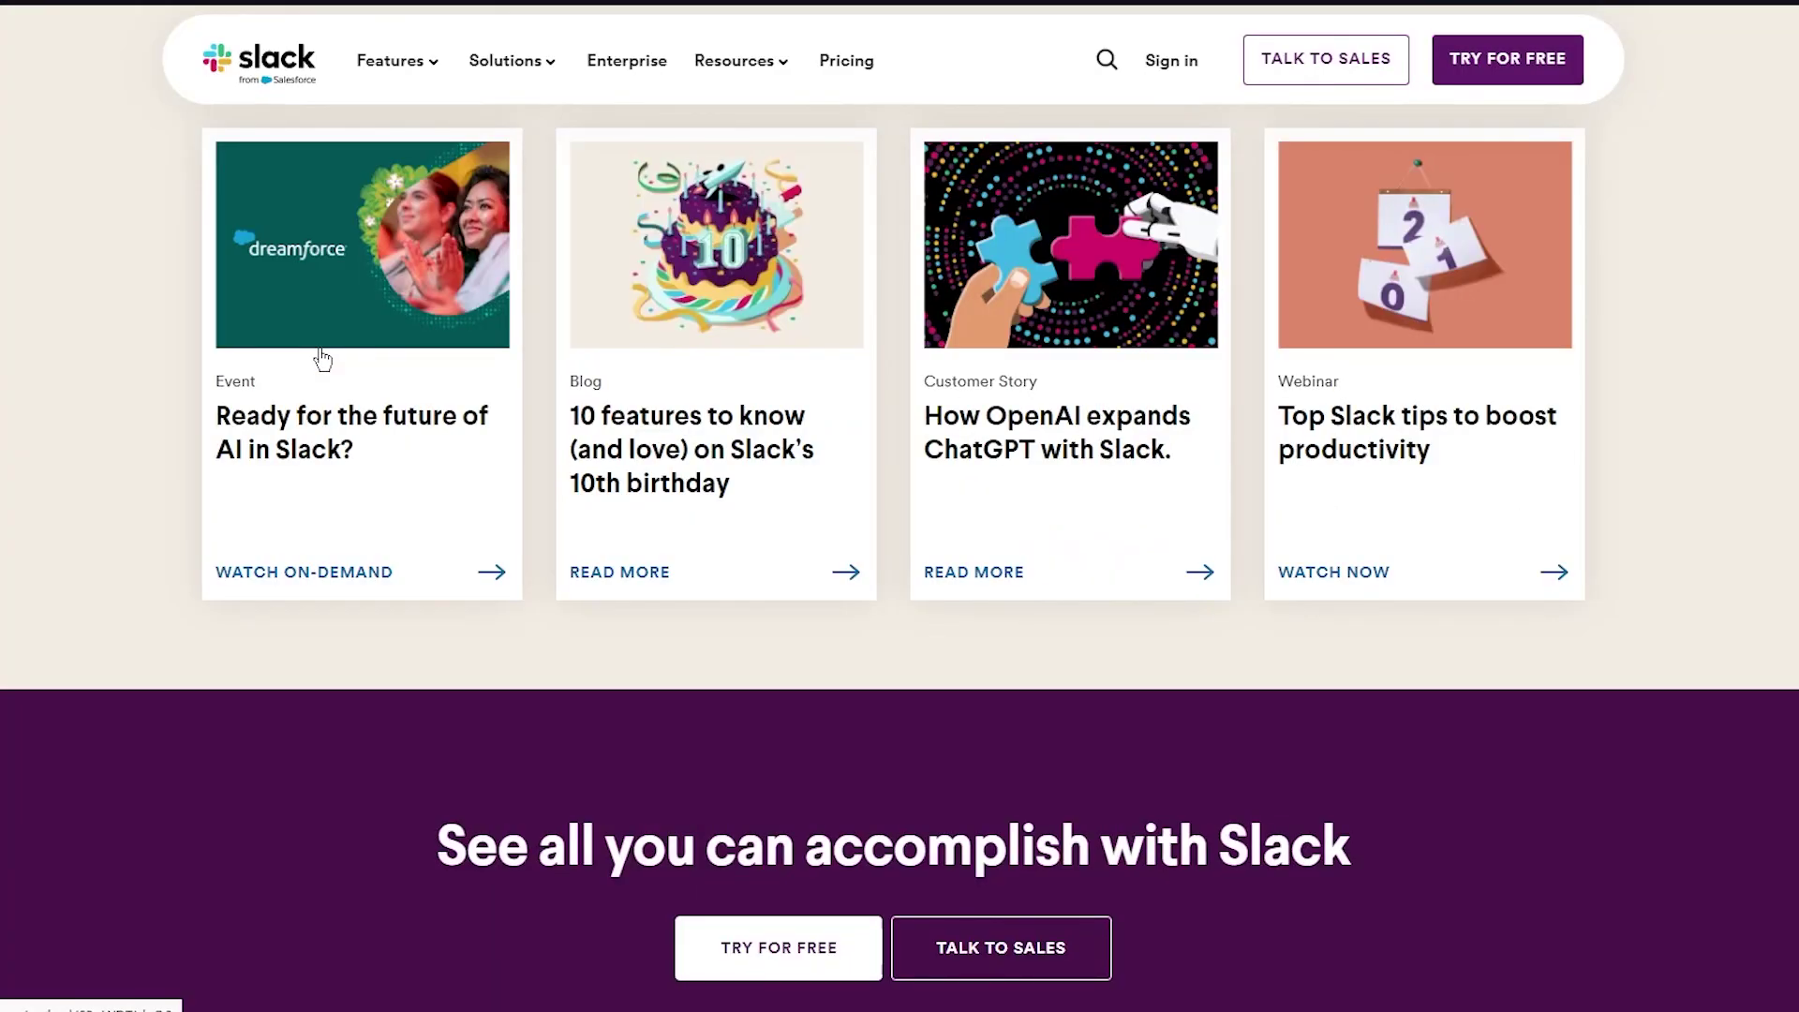
{"action": "scroll", "coordinate": [321, 359], "scroll_direction": "down", "scroll_amount": 6}
{"action": "left_click", "coordinate": [695, 390]}
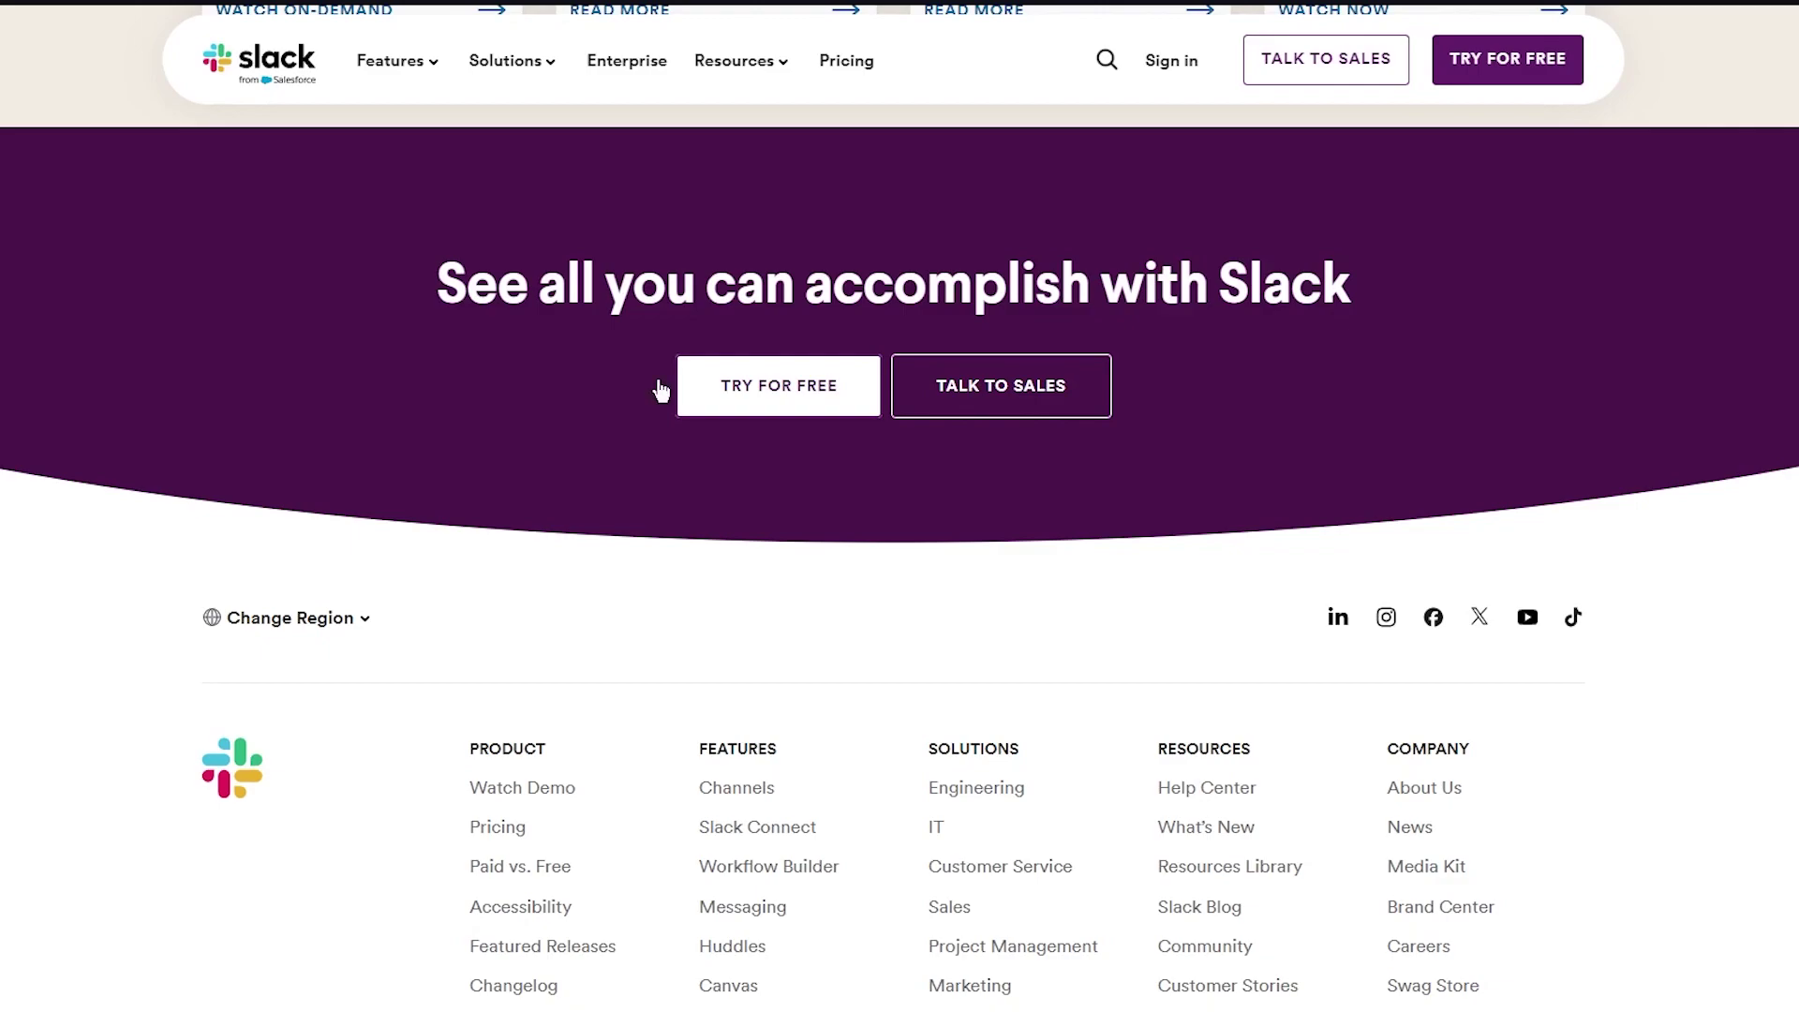
{"action": "scroll", "coordinate": [229, 554], "scroll_direction": "down", "scroll_amount": 5}
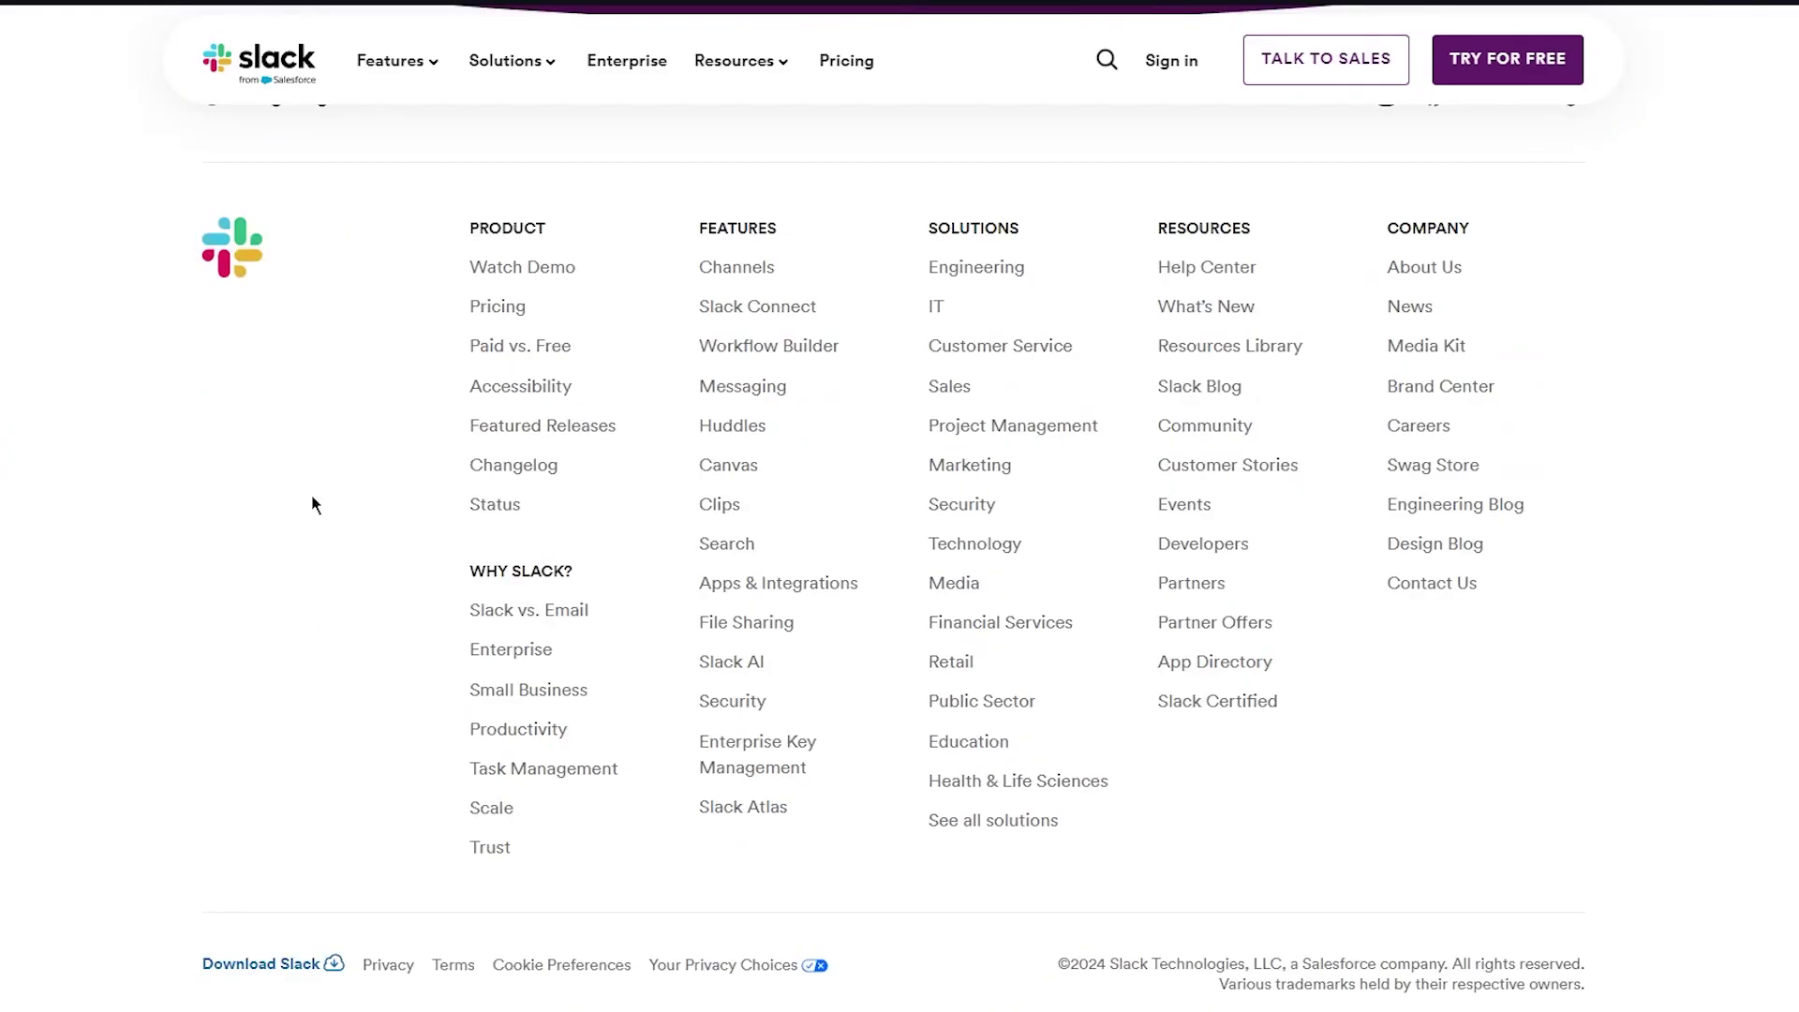
{"action": "scroll", "coordinate": [312, 504], "scroll_direction": "up", "scroll_amount": 20}
{"action": "scroll", "coordinate": [347, 482], "scroll_direction": "up", "scroll_amount": 10}
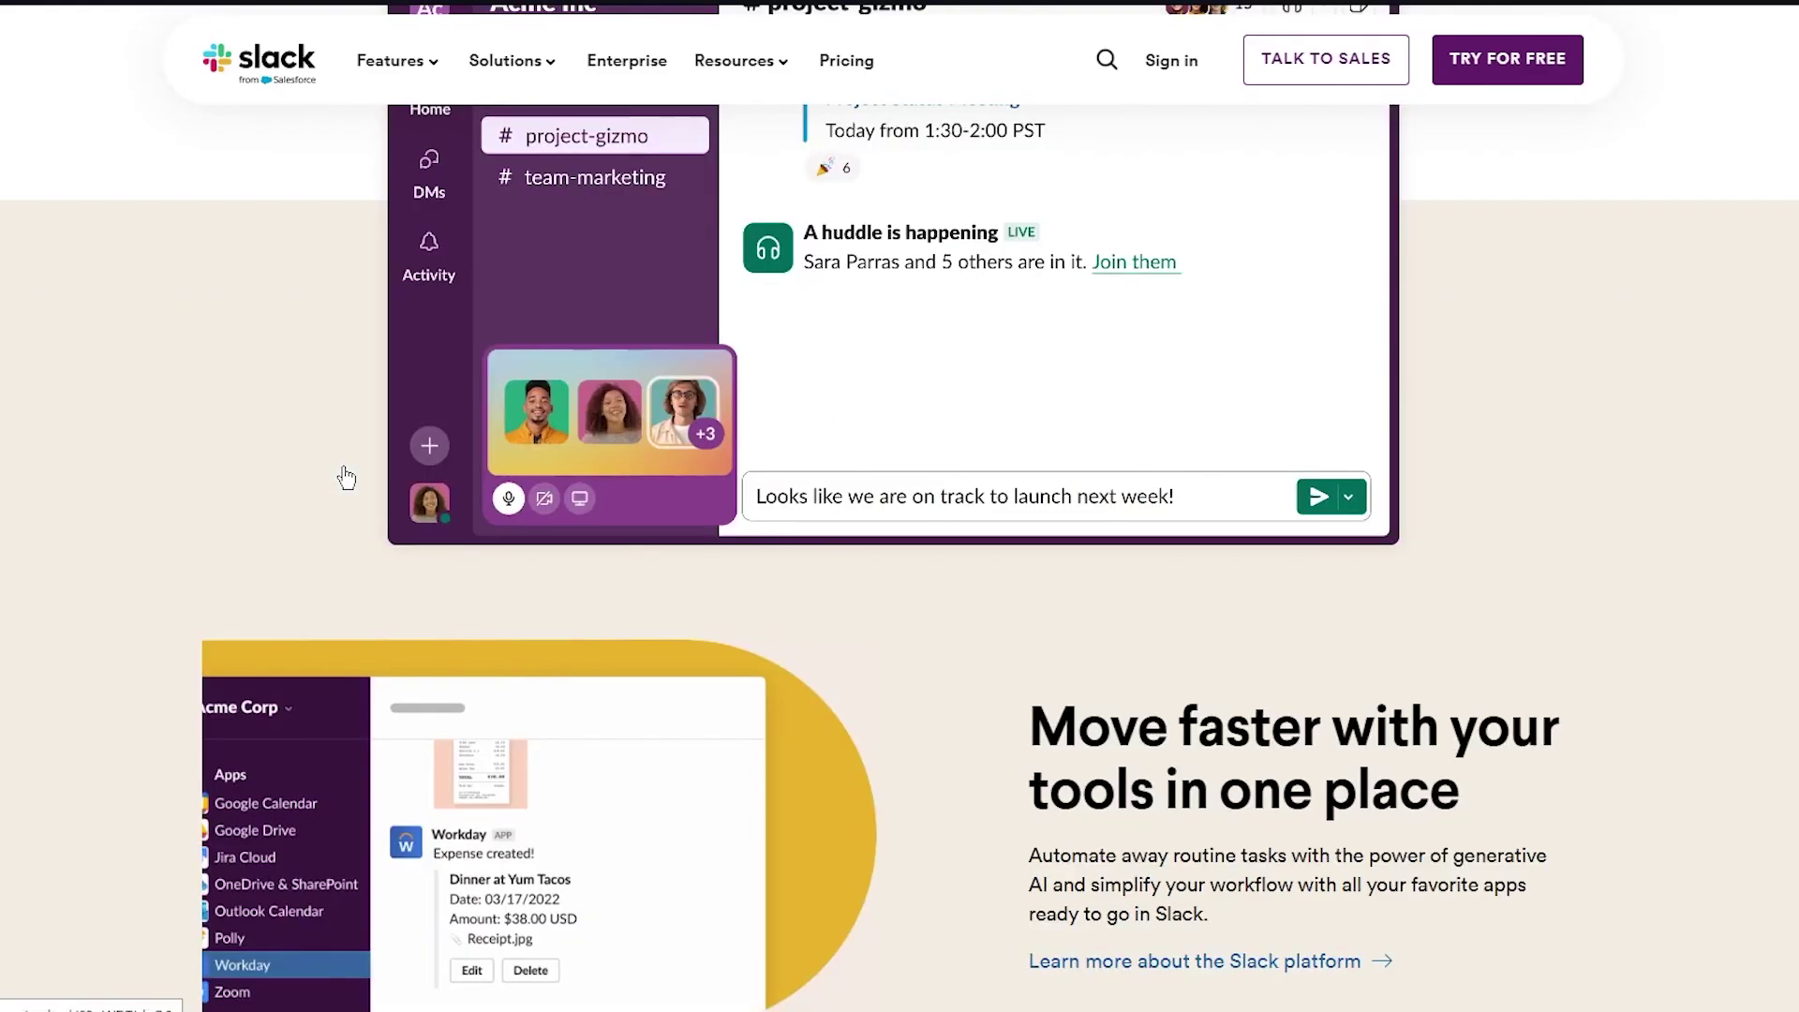
{"action": "scroll", "coordinate": [347, 478], "scroll_direction": "up", "scroll_amount": 5}
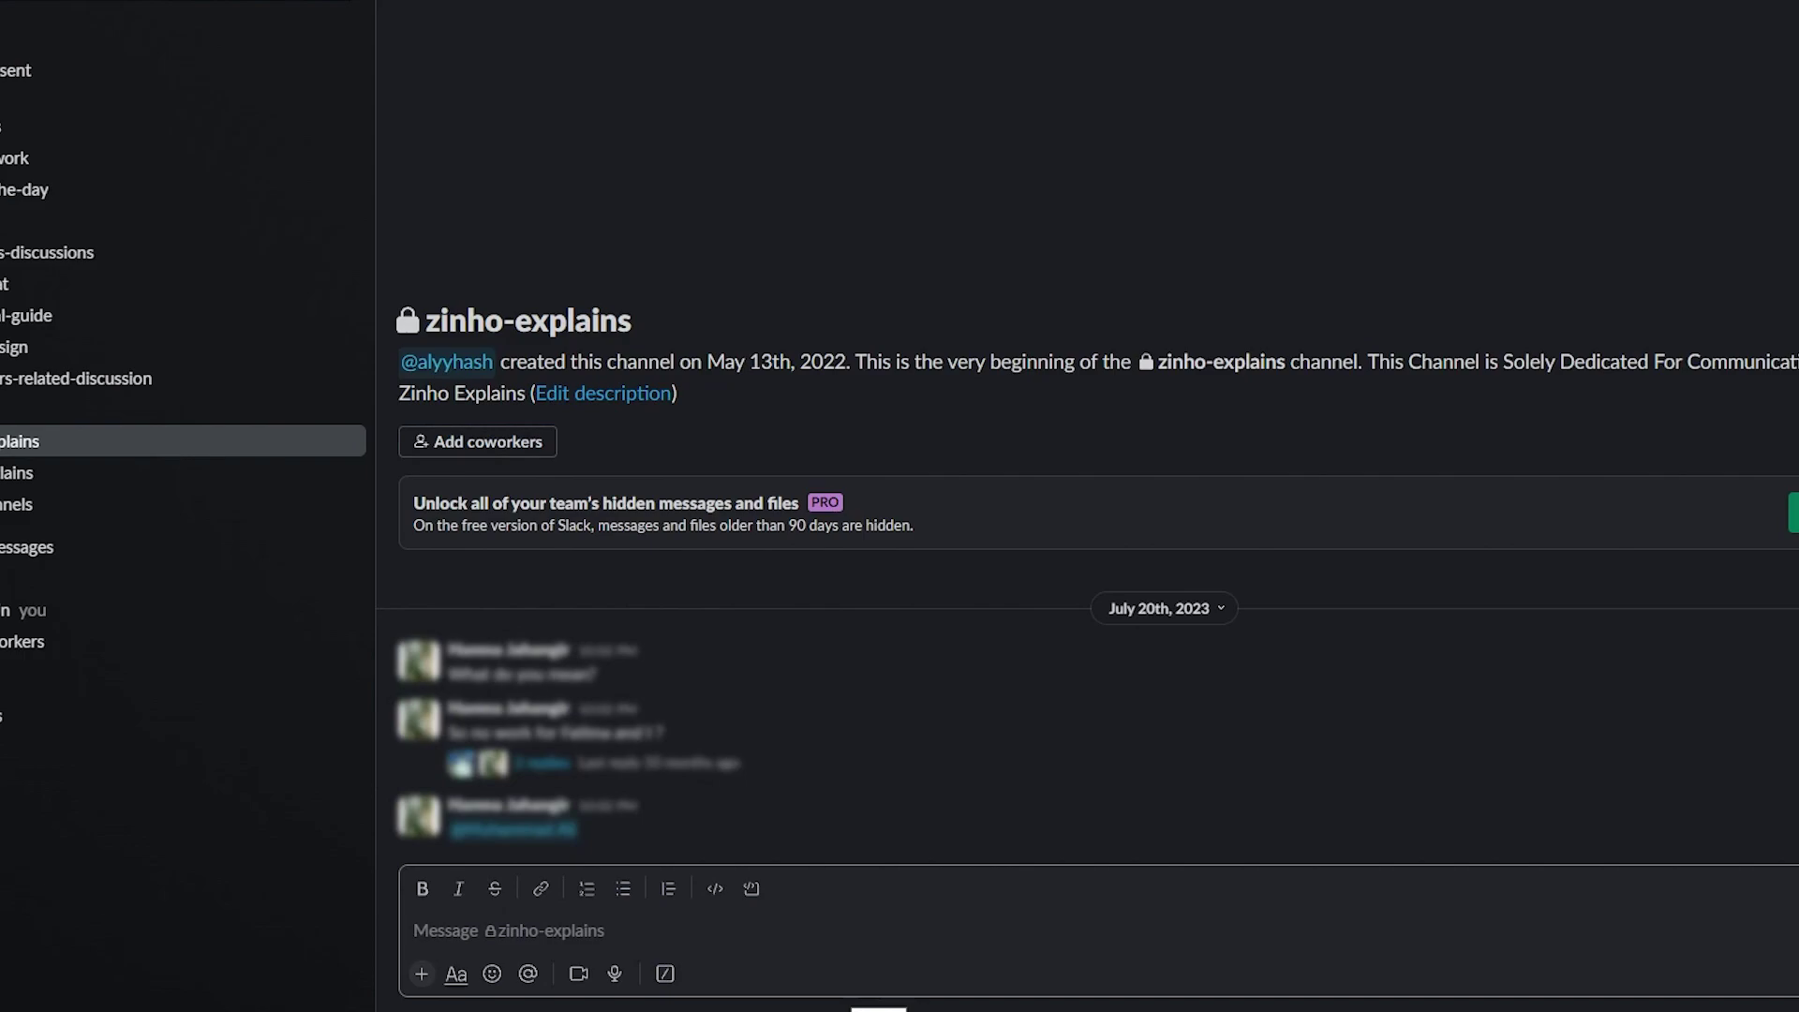
Check the signed-in workspaces list, then open Add coworkers for 7EIGHT1 Media
{"action": "left_click", "coordinate": [0, 0]}
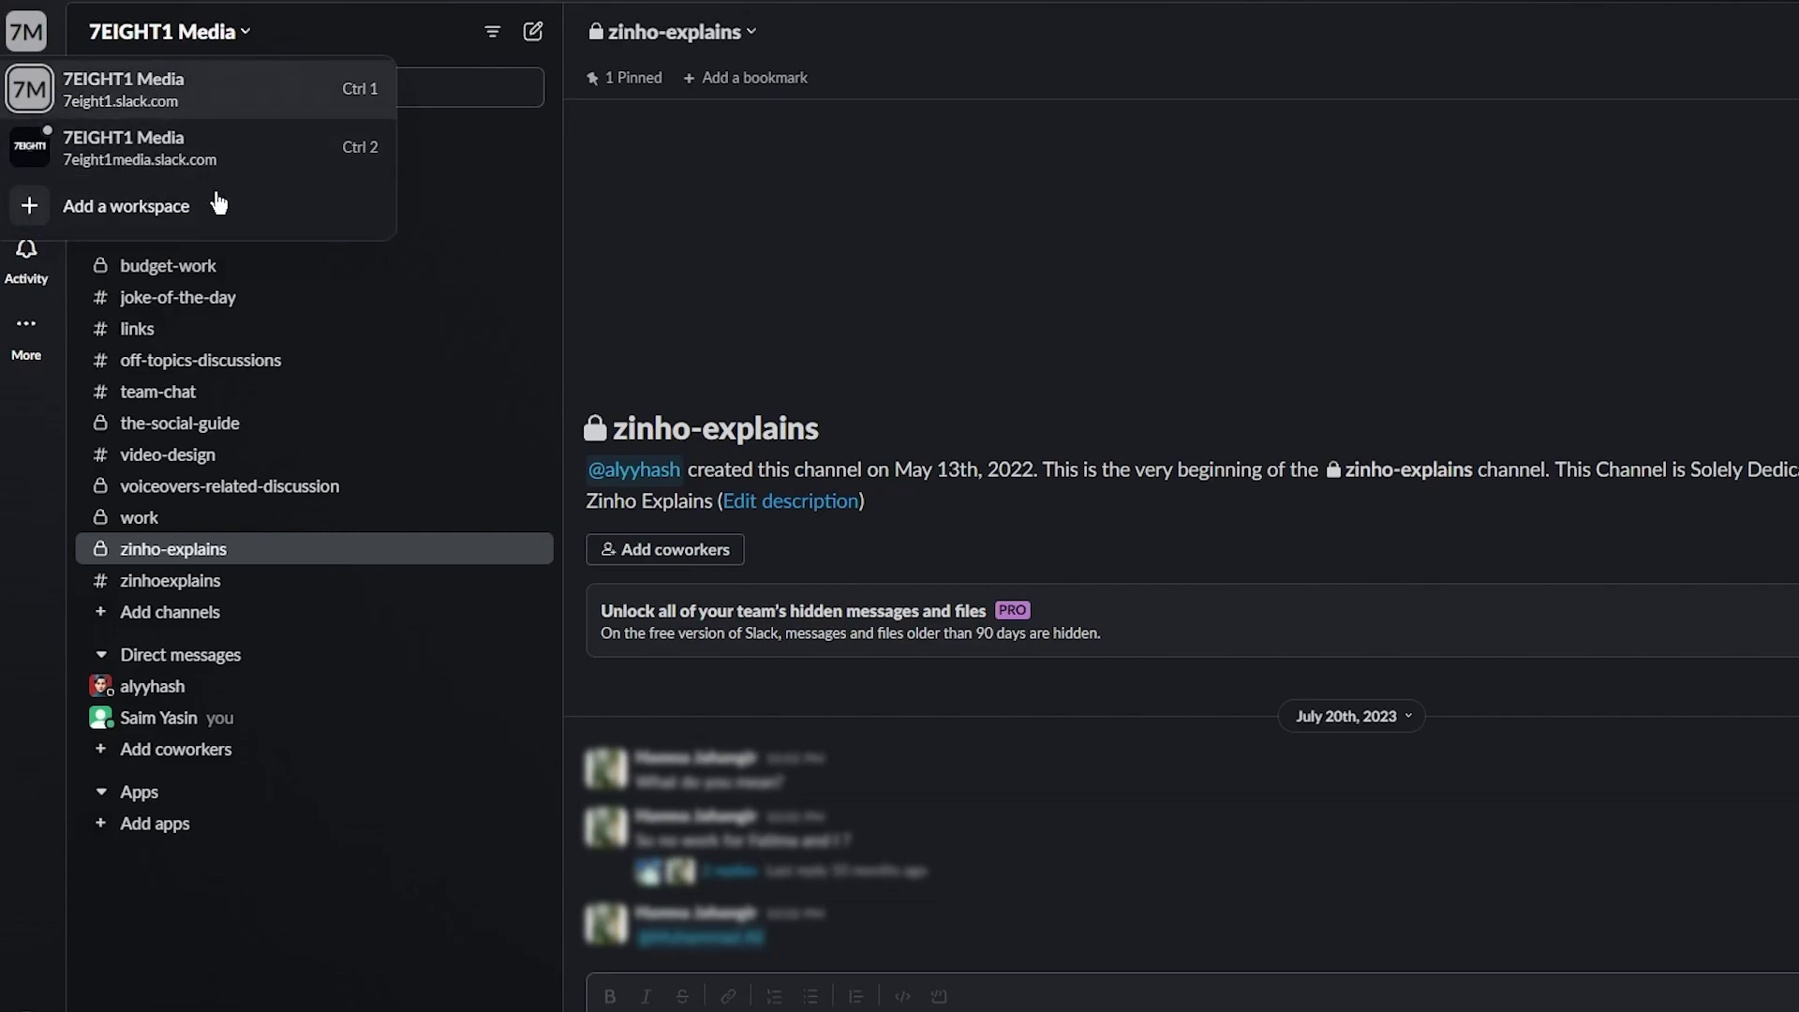
{"action": "left_click", "coordinate": [294, 313]}
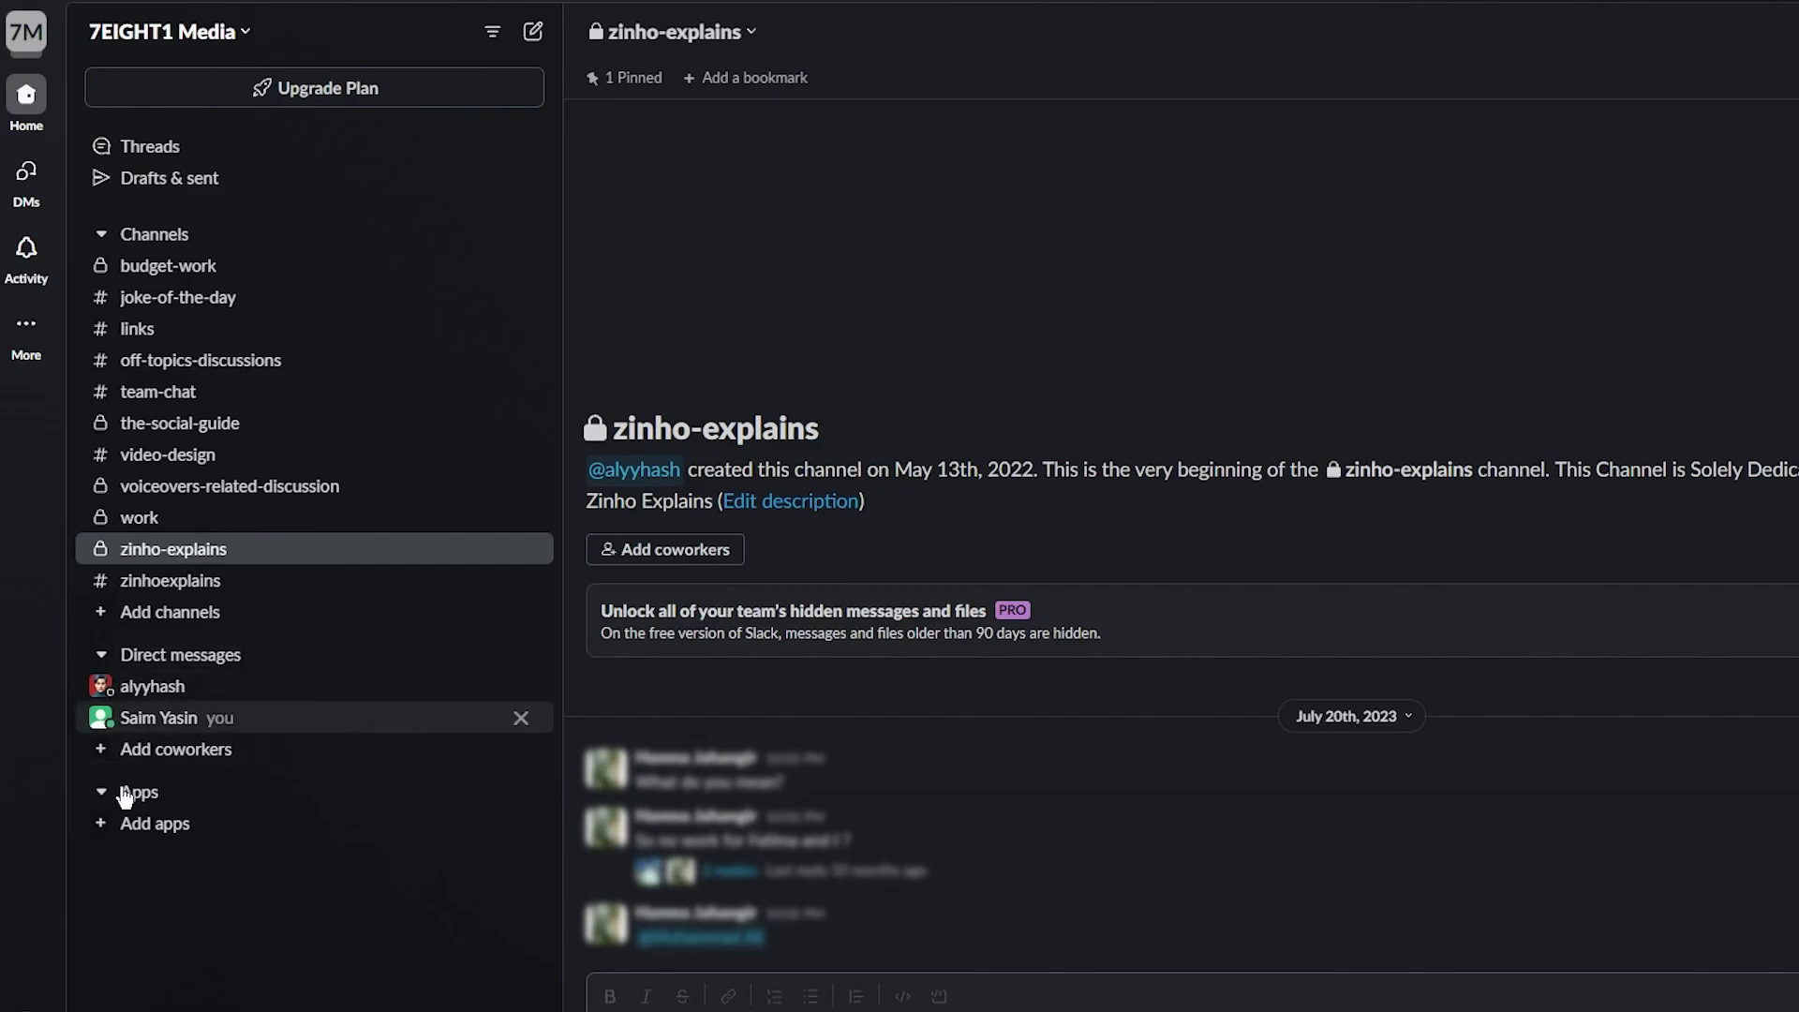
{"action": "left_click", "coordinate": [172, 755]}
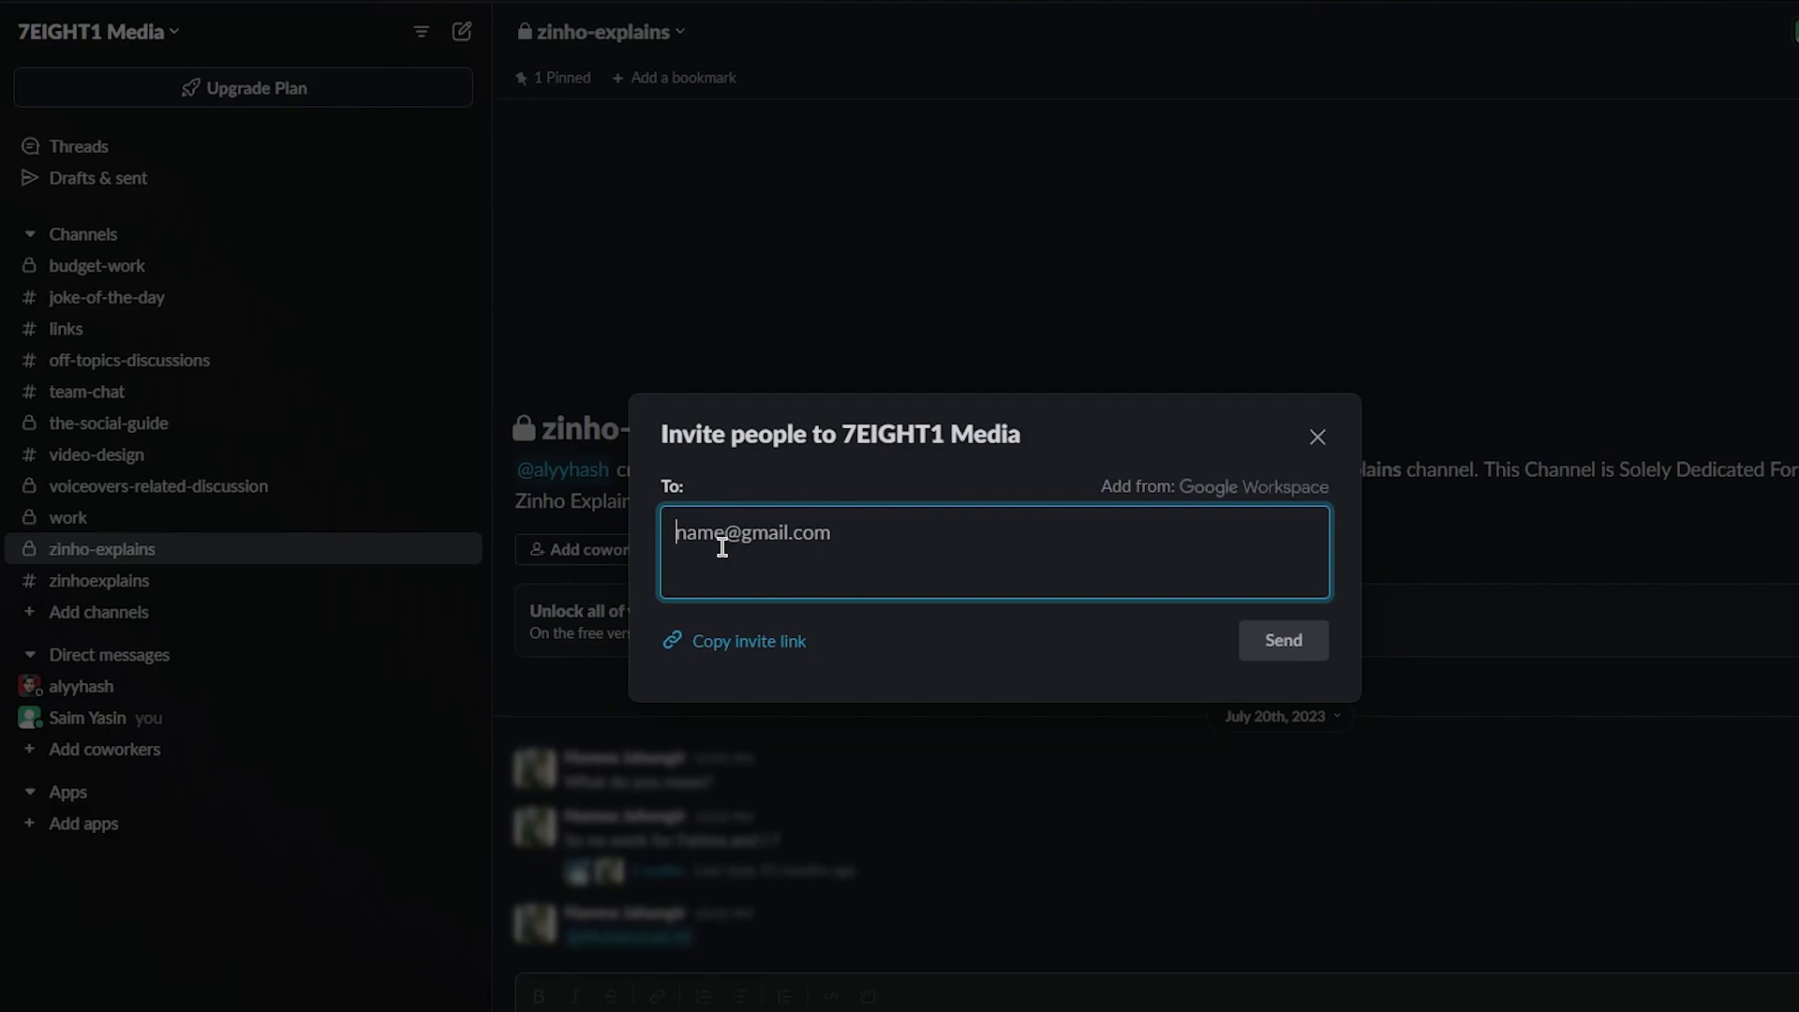
Copy the 7EIGHT1 Media invite link and send invitations to two coworkers' e-mail addresses
{"action": "left_click", "coordinate": [733, 645]}
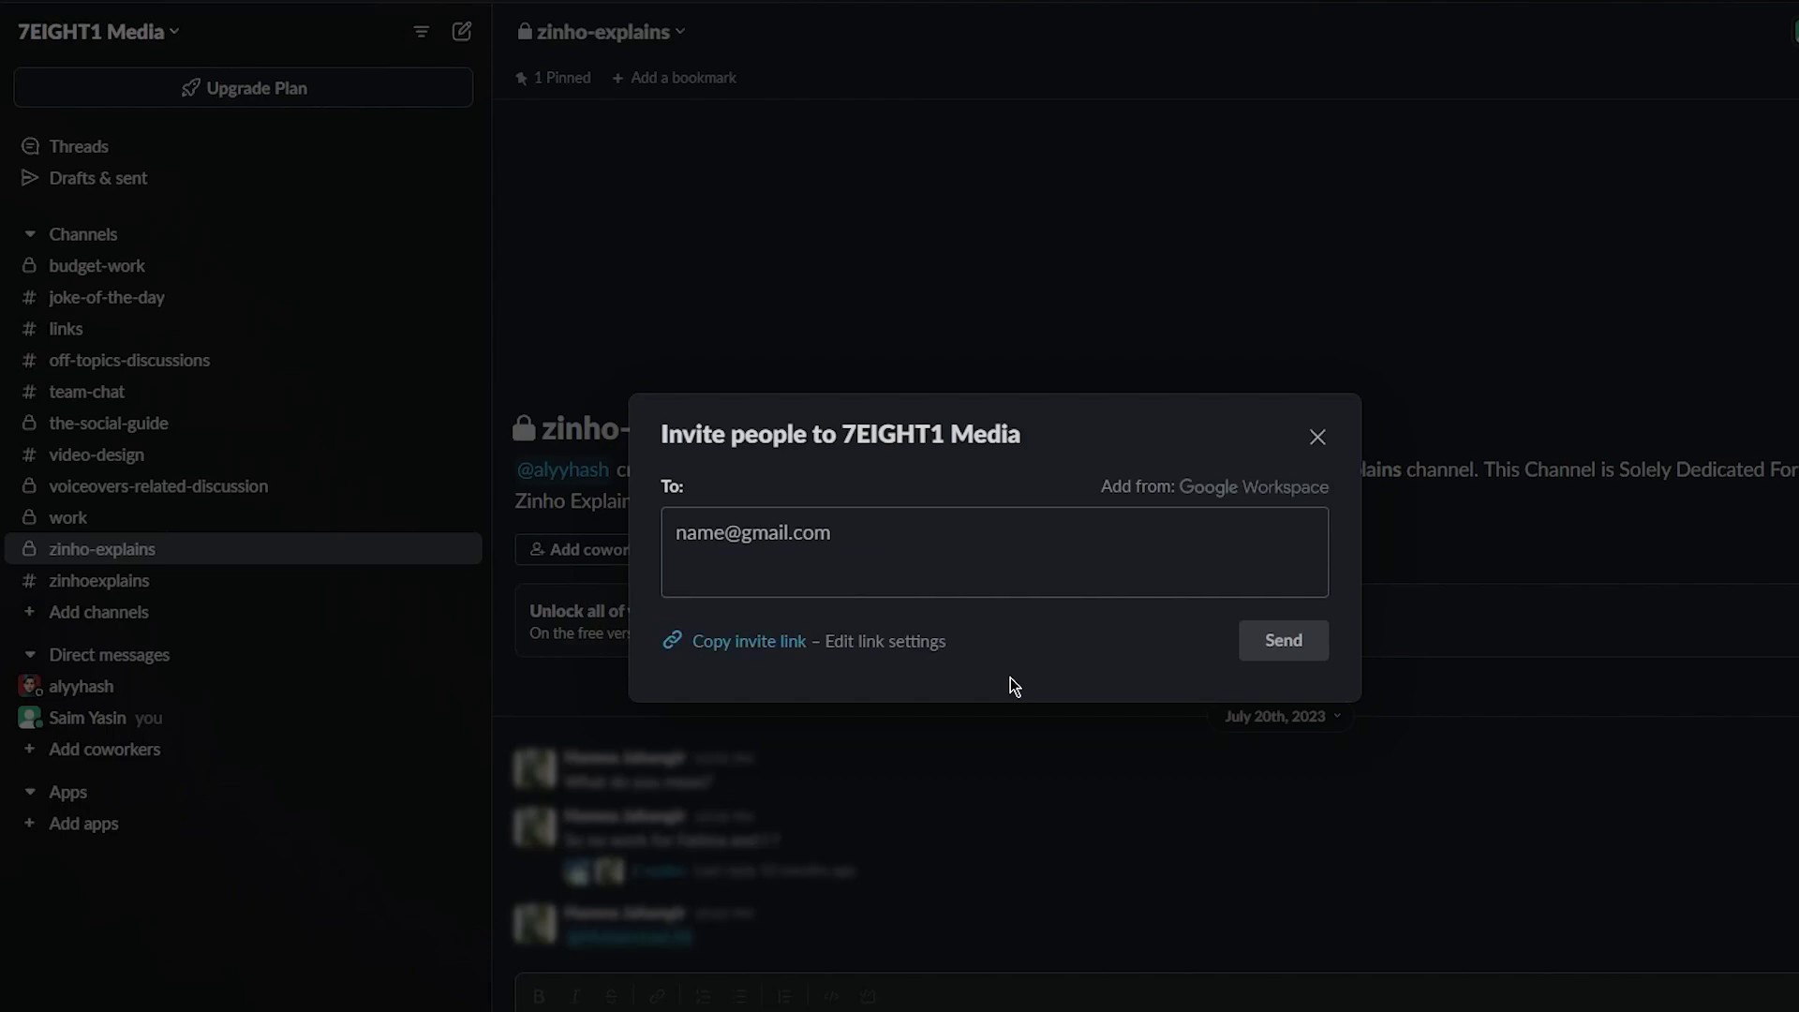
{"action": "left_click", "coordinate": [830, 531]}
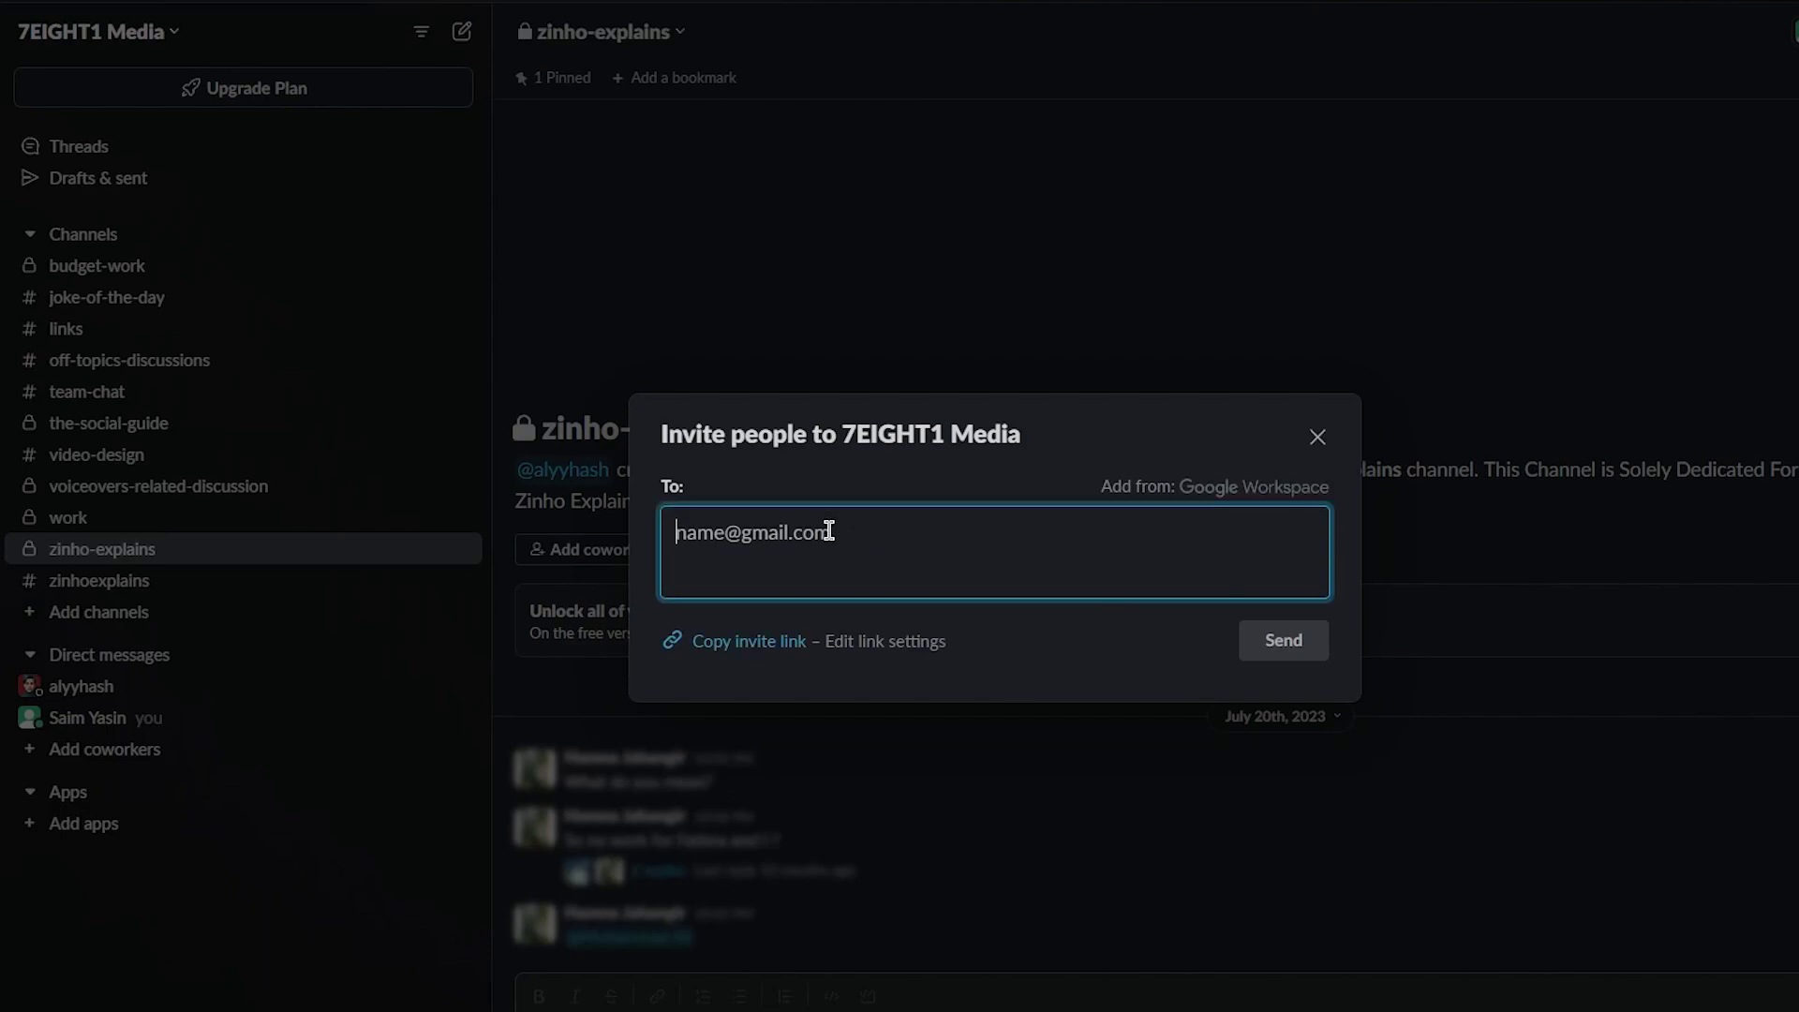
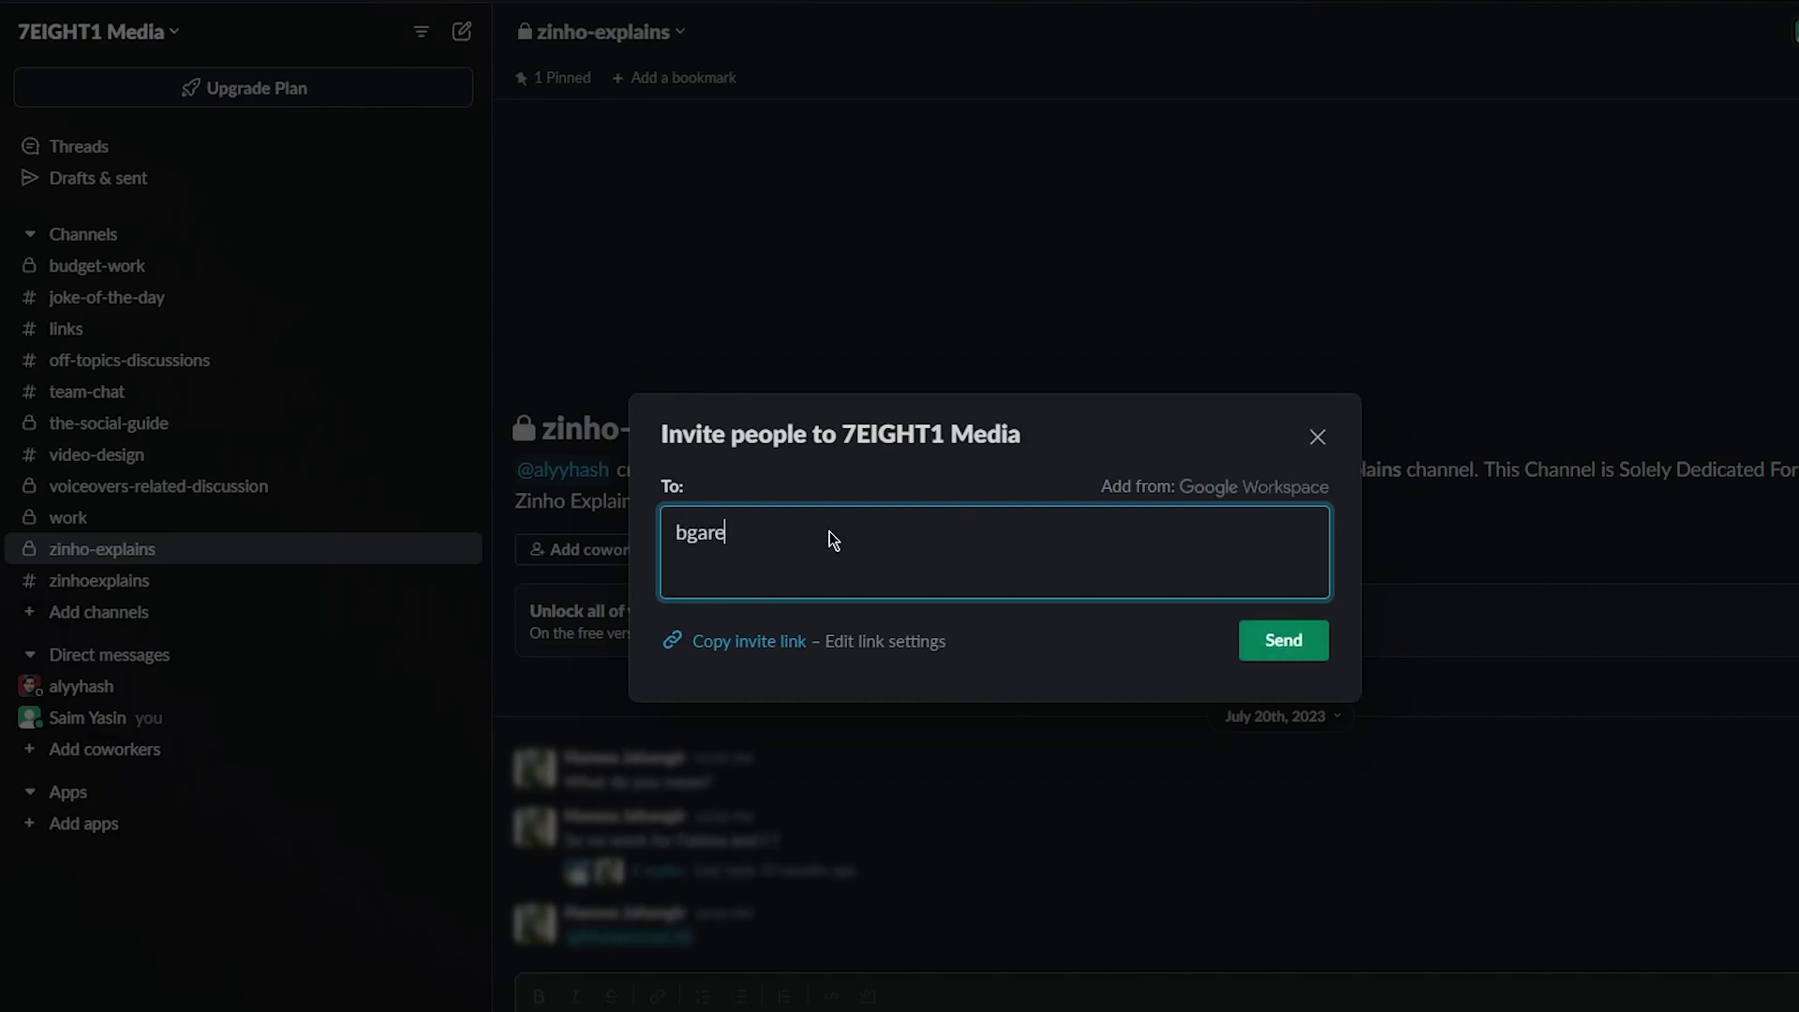
{"action": "key", "text": "Return"}
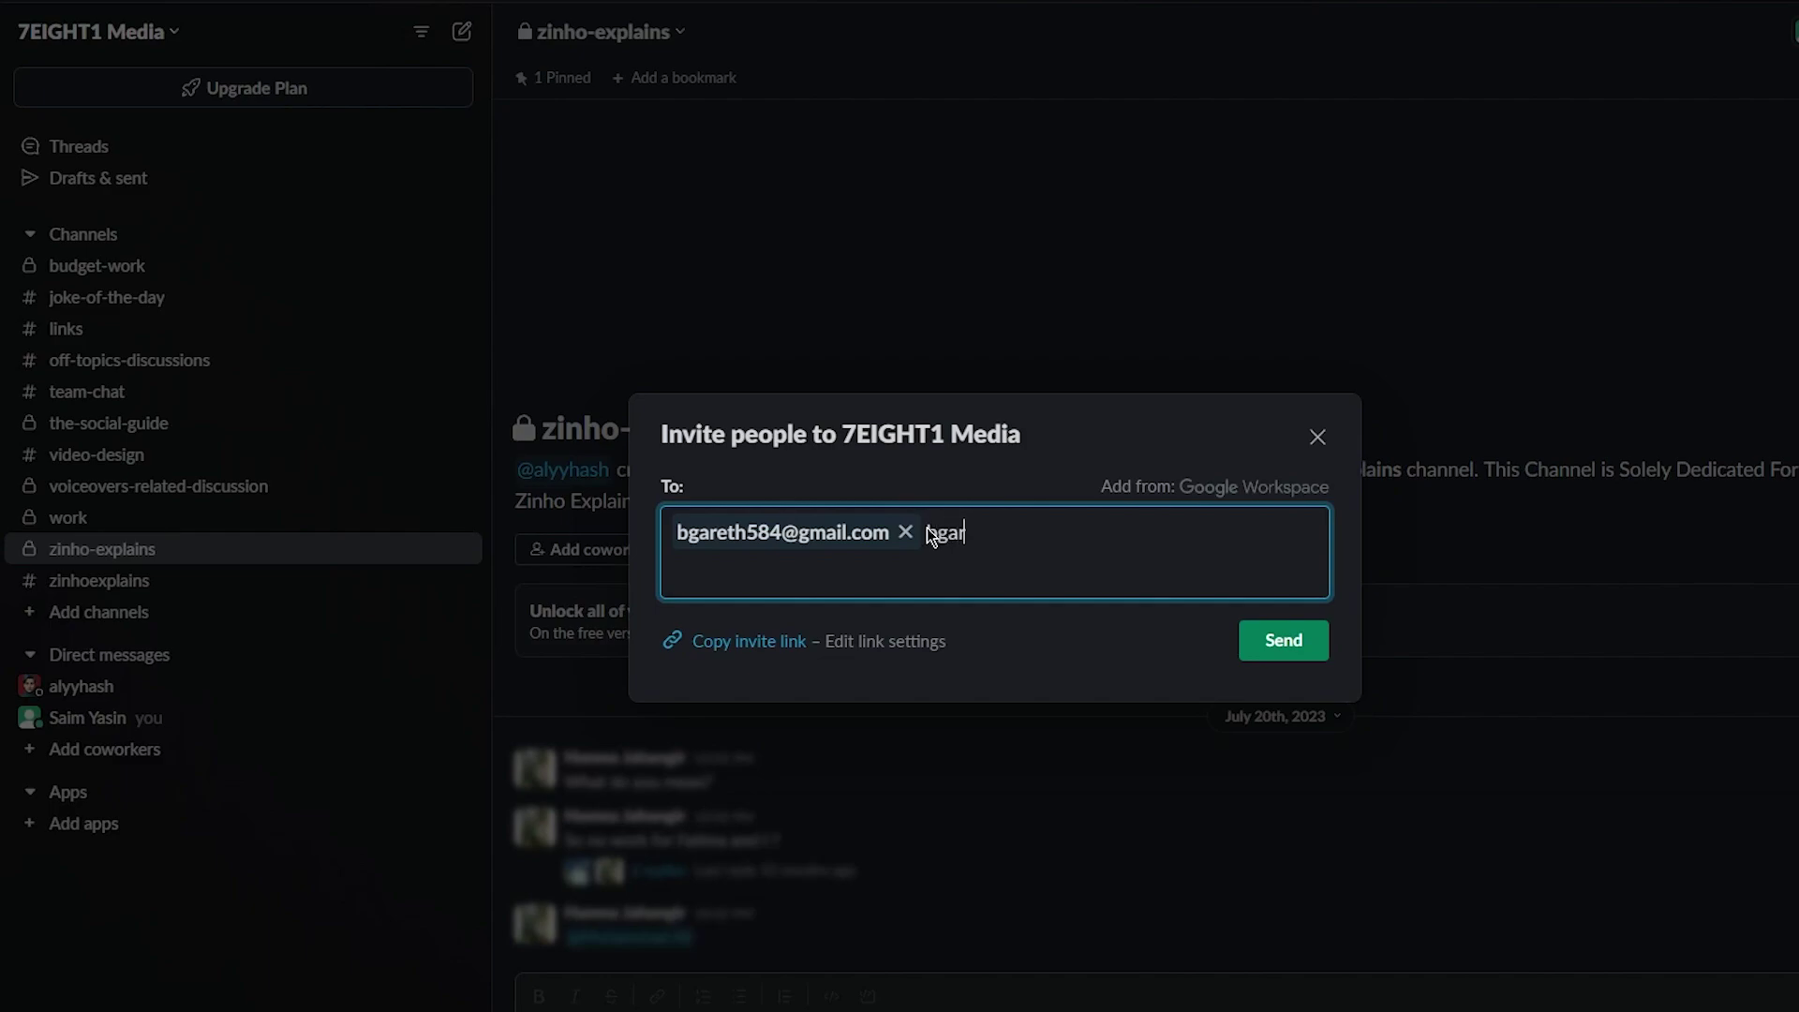
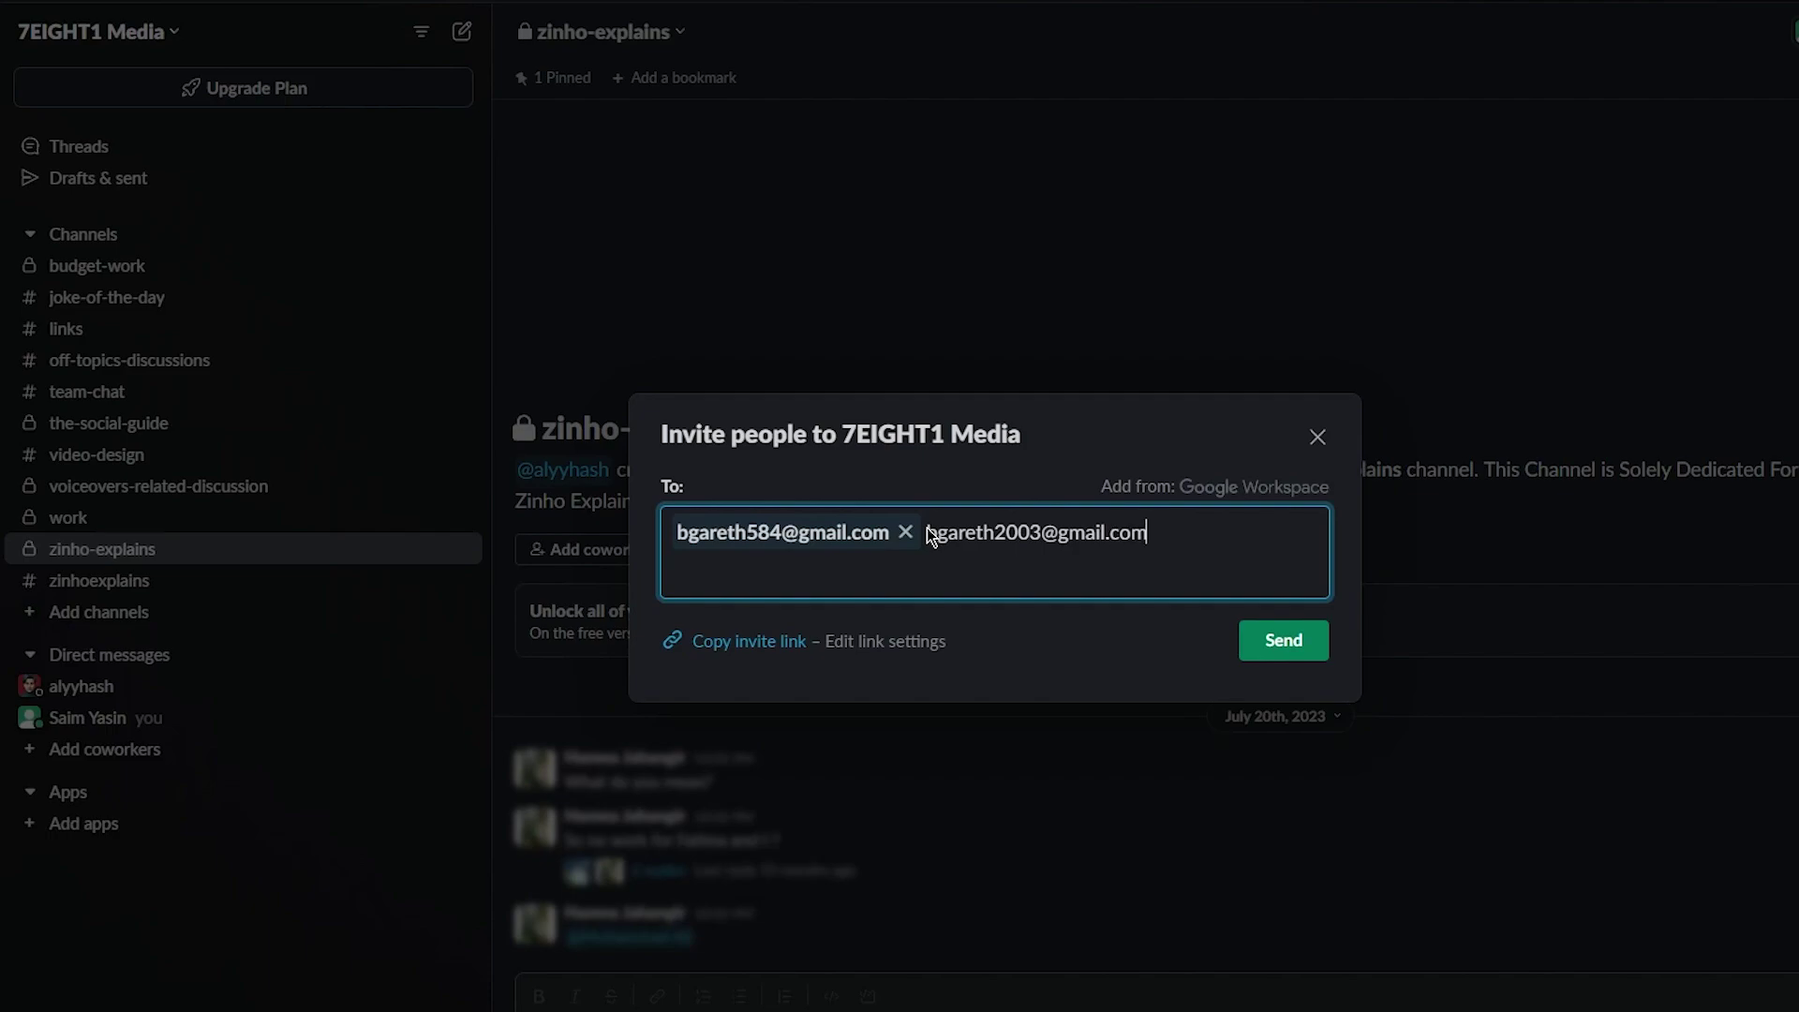
{"action": "key", "text": "Return"}
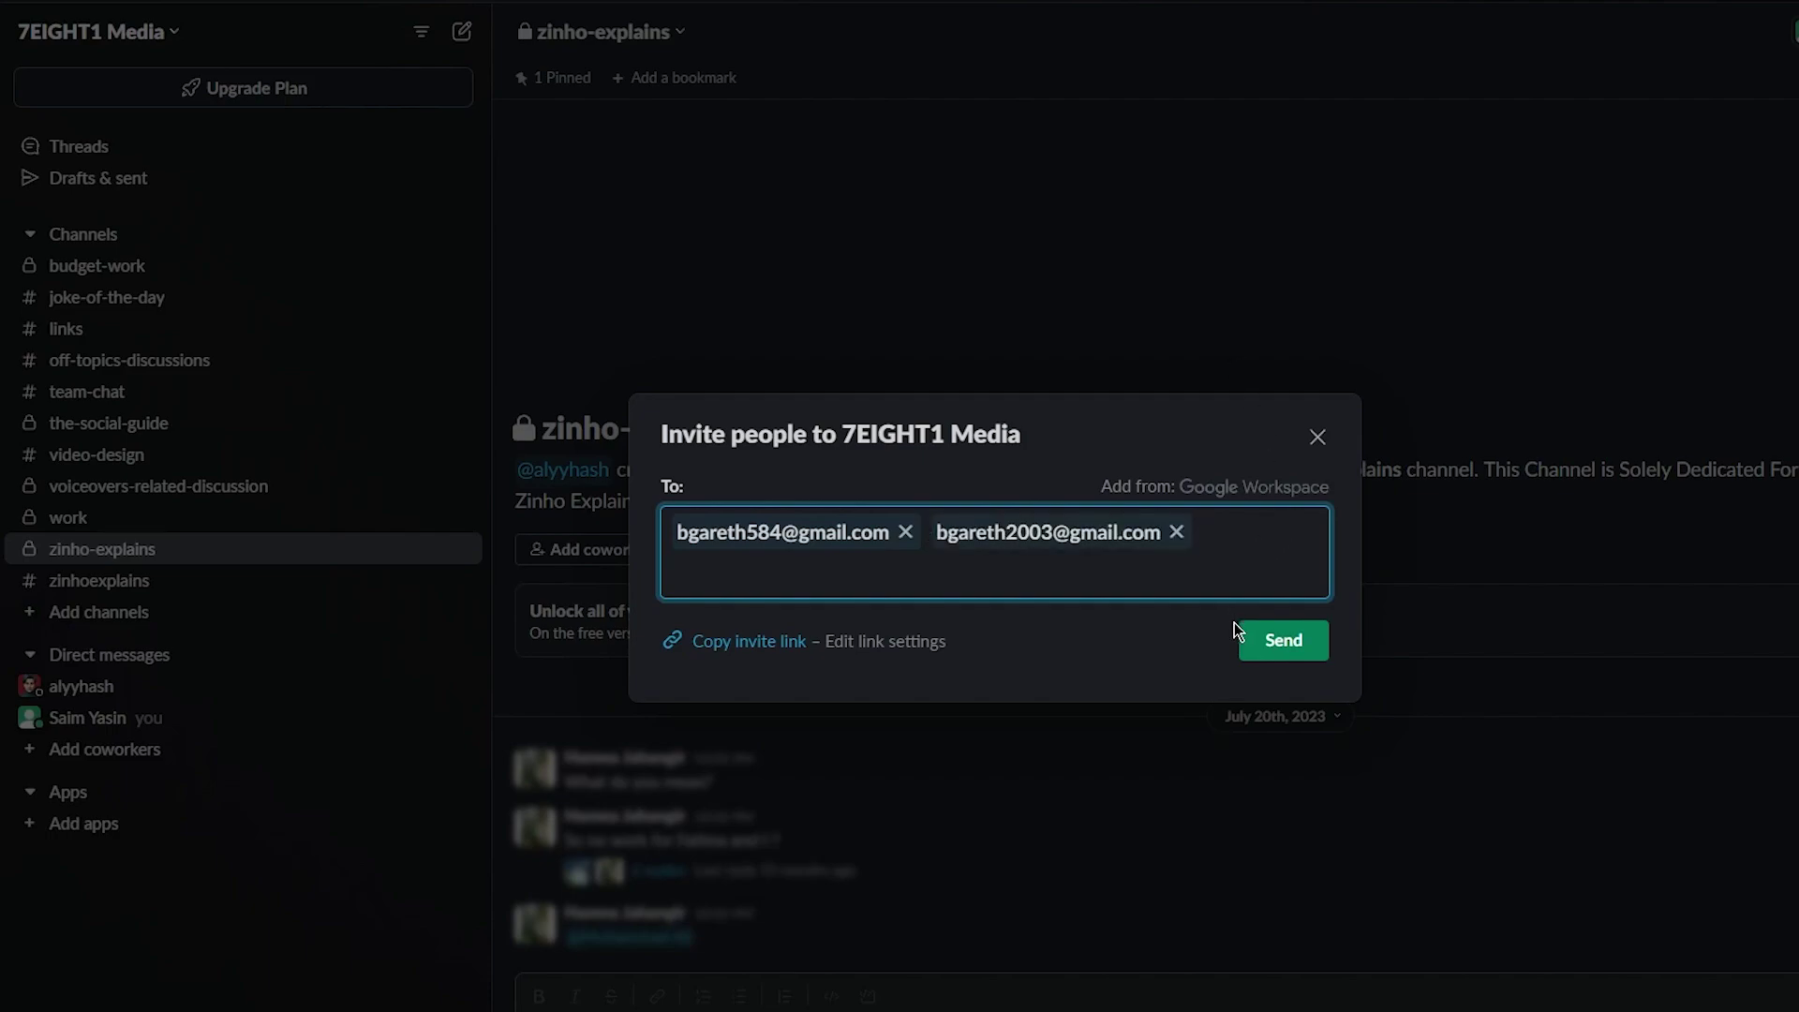
{"action": "left_click", "coordinate": [1265, 643]}
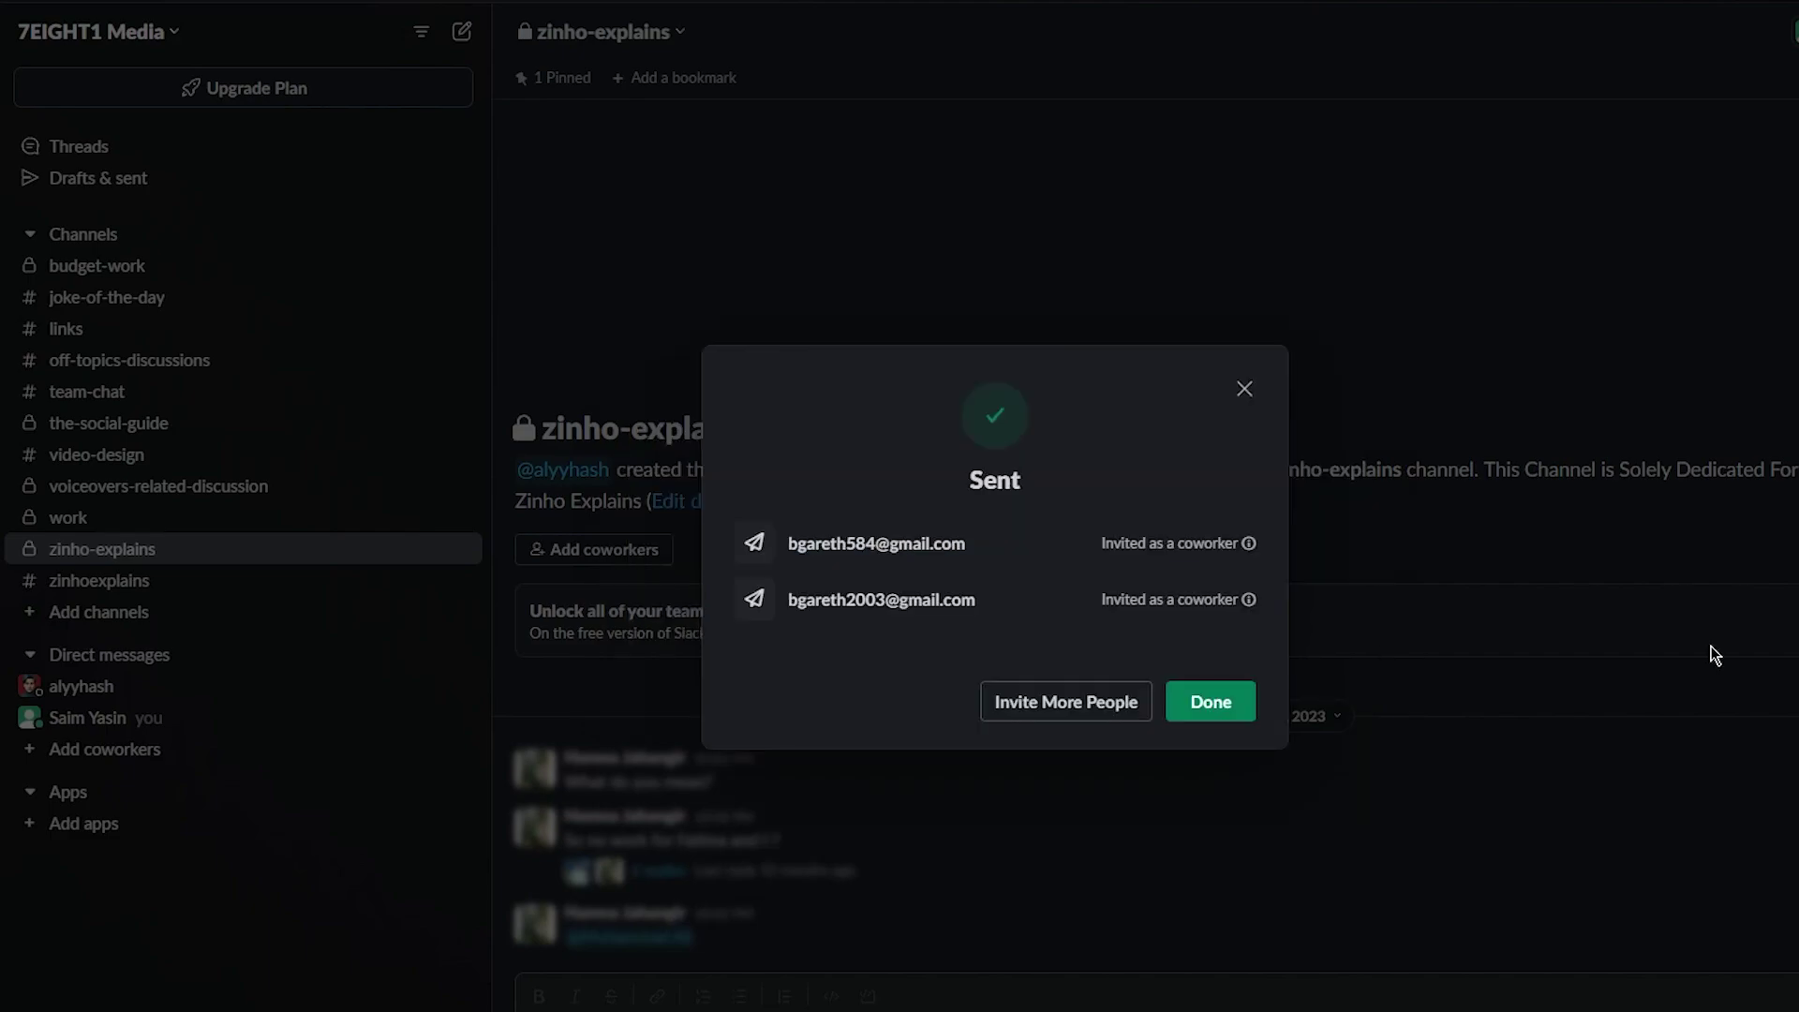
{"action": "left_click", "coordinate": [1216, 702]}
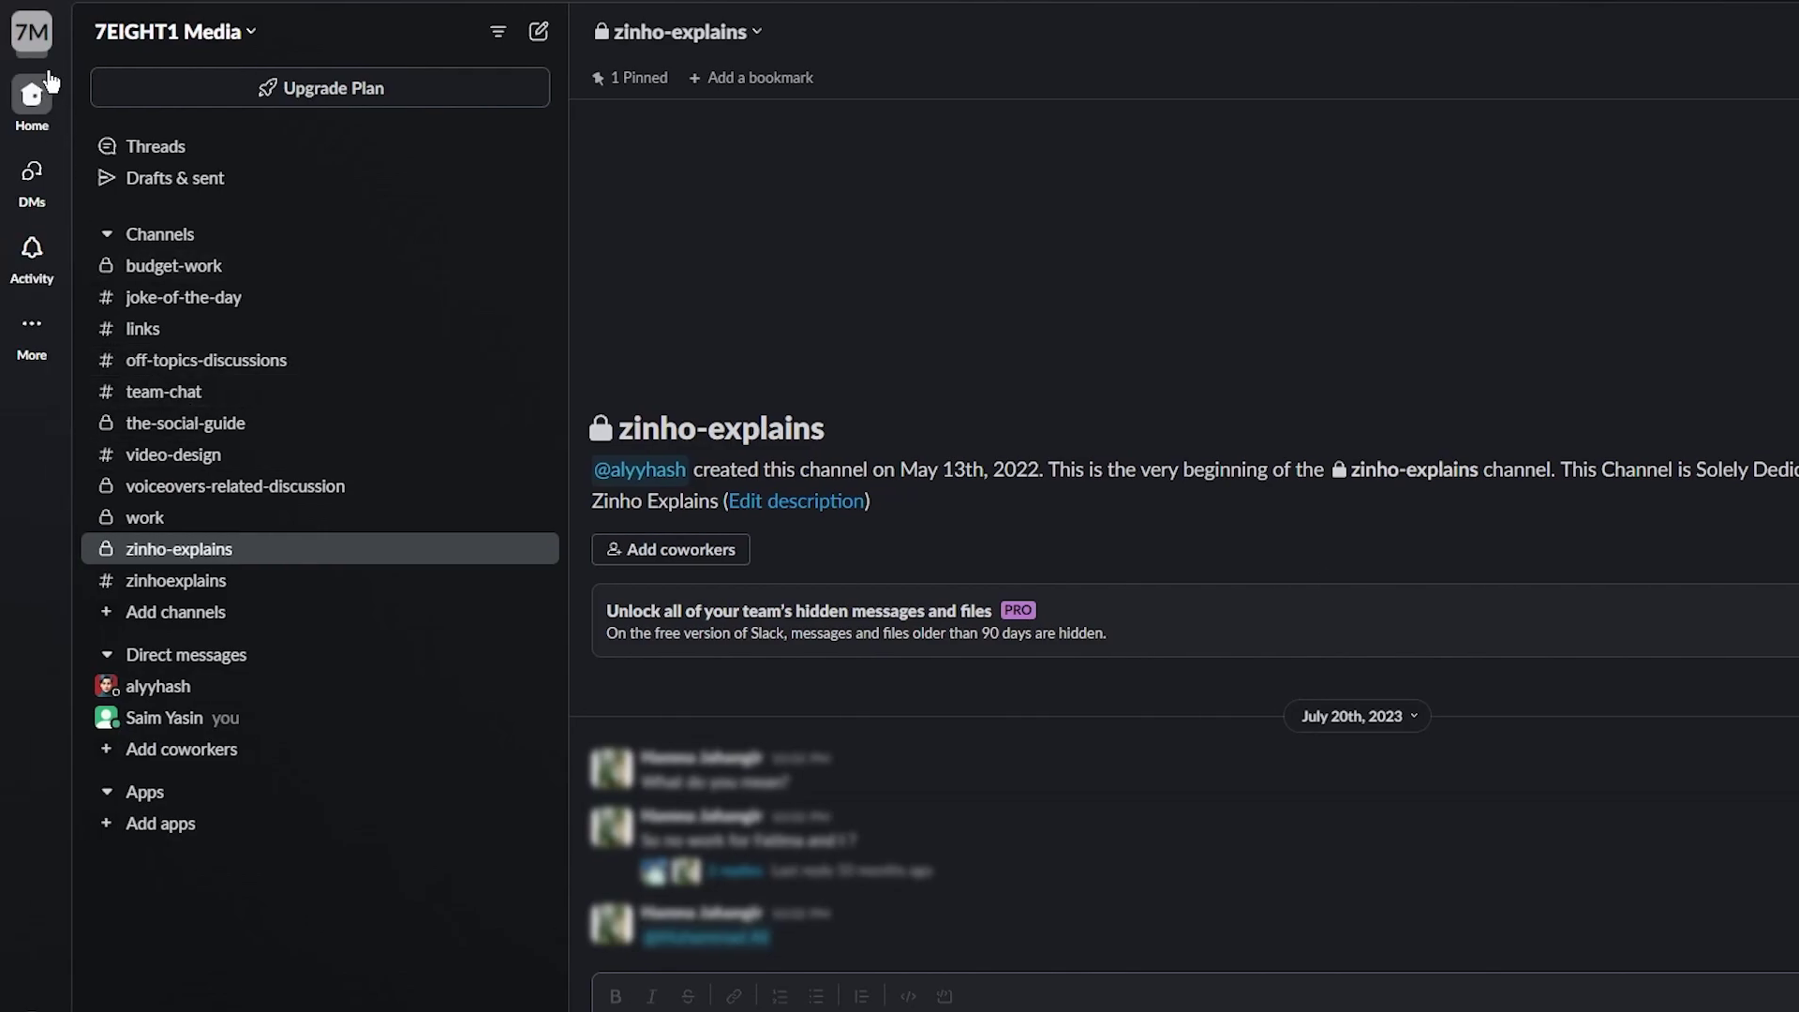
{"action": "left_click", "coordinate": [28, 42]}
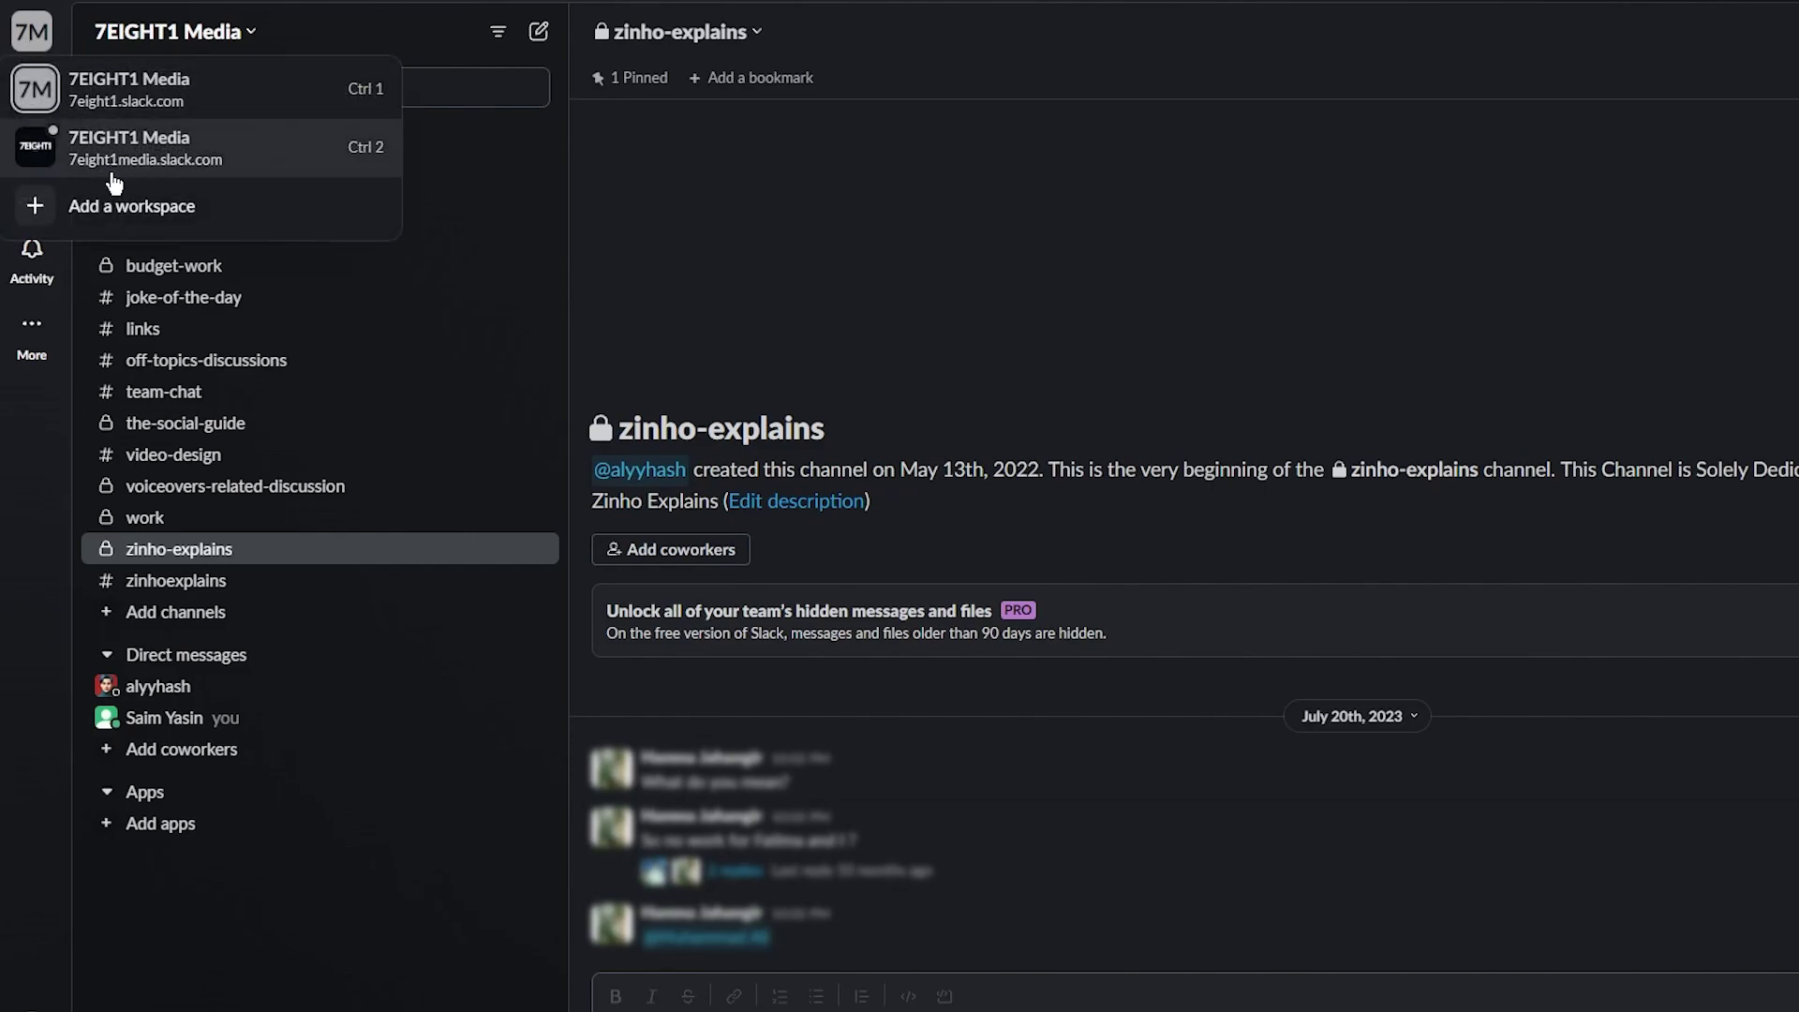
{"action": "right_click", "coordinate": [42, 44]}
{"action": "left_click", "coordinate": [52, 40]}
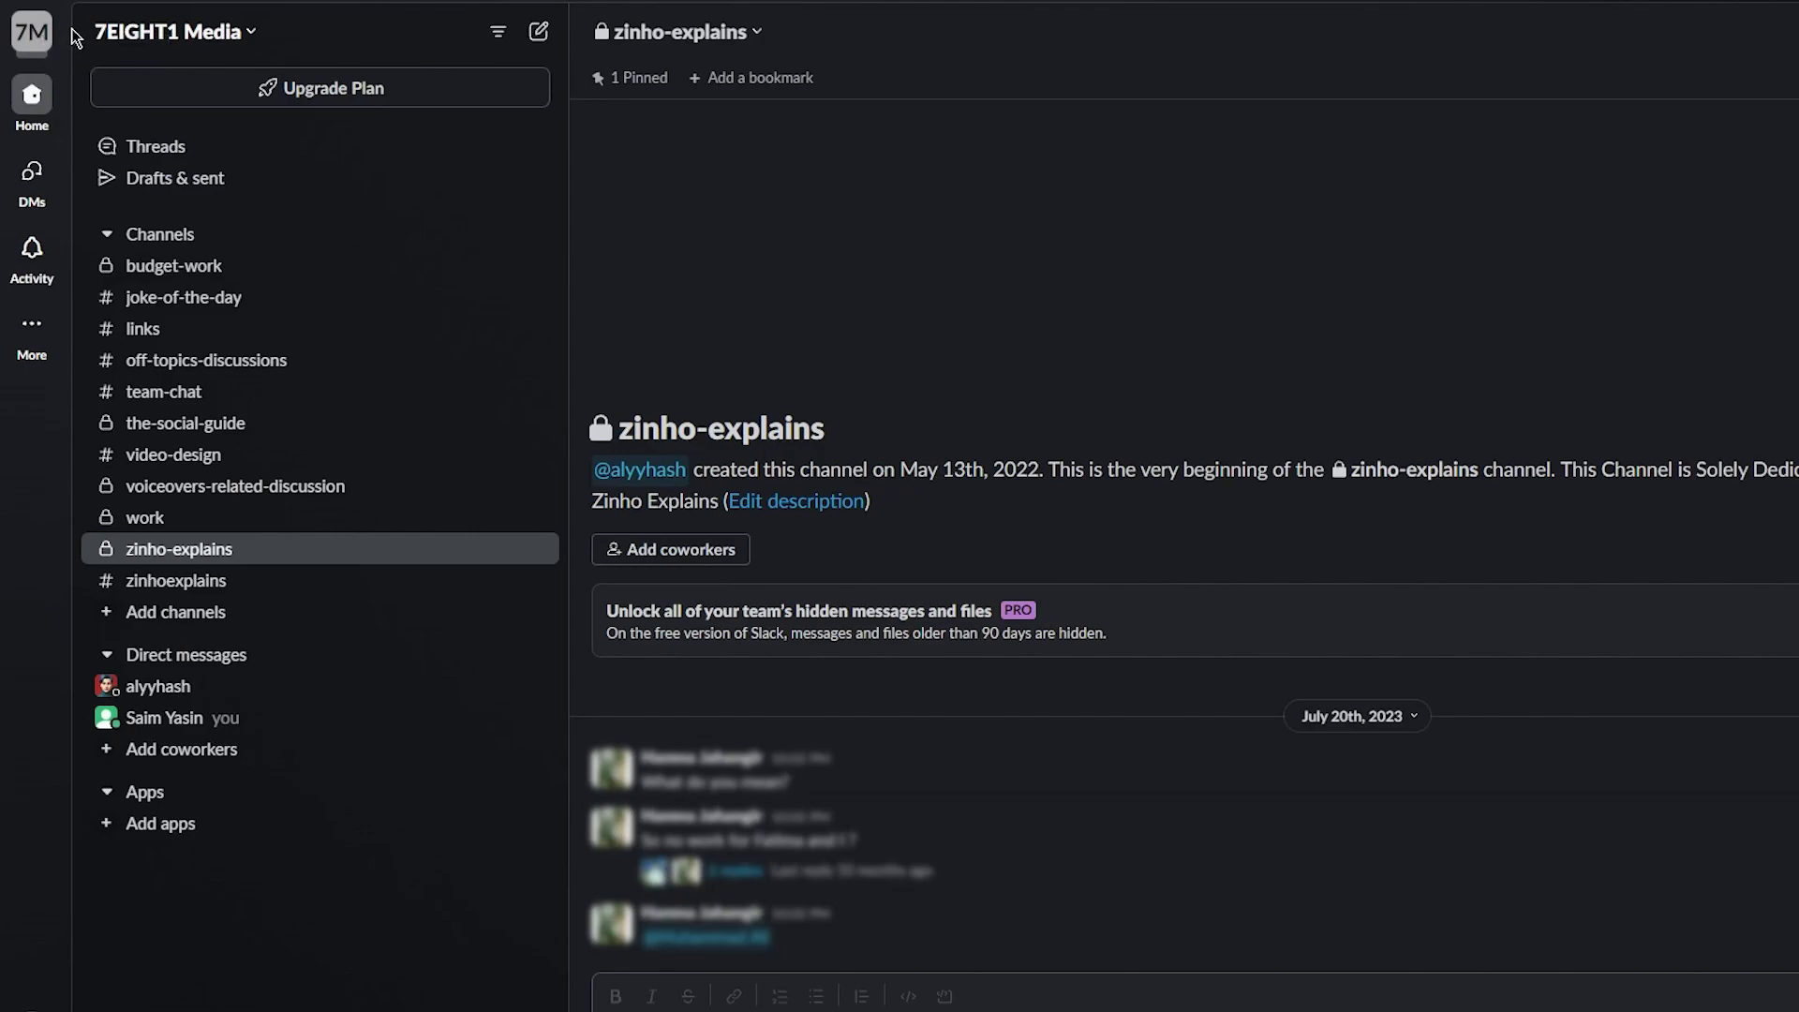
{"action": "left_click", "coordinate": [37, 43]}
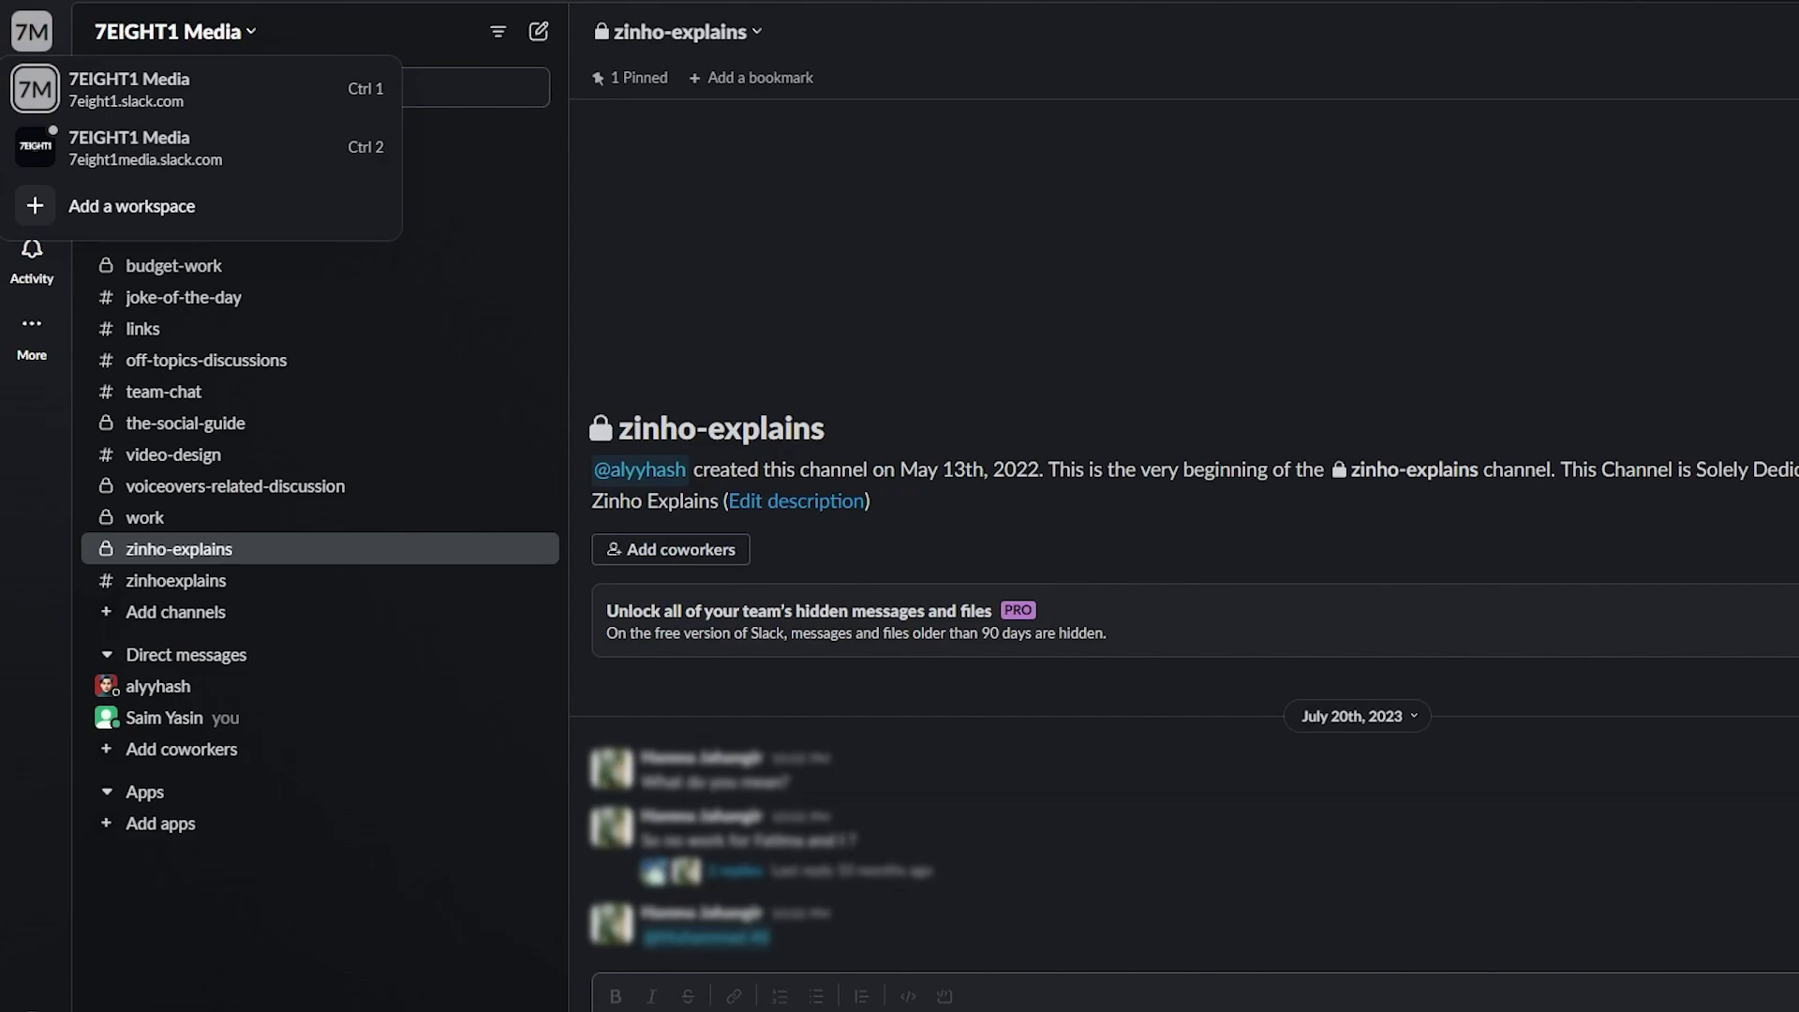
{"action": "left_click", "coordinate": [11, 700]}
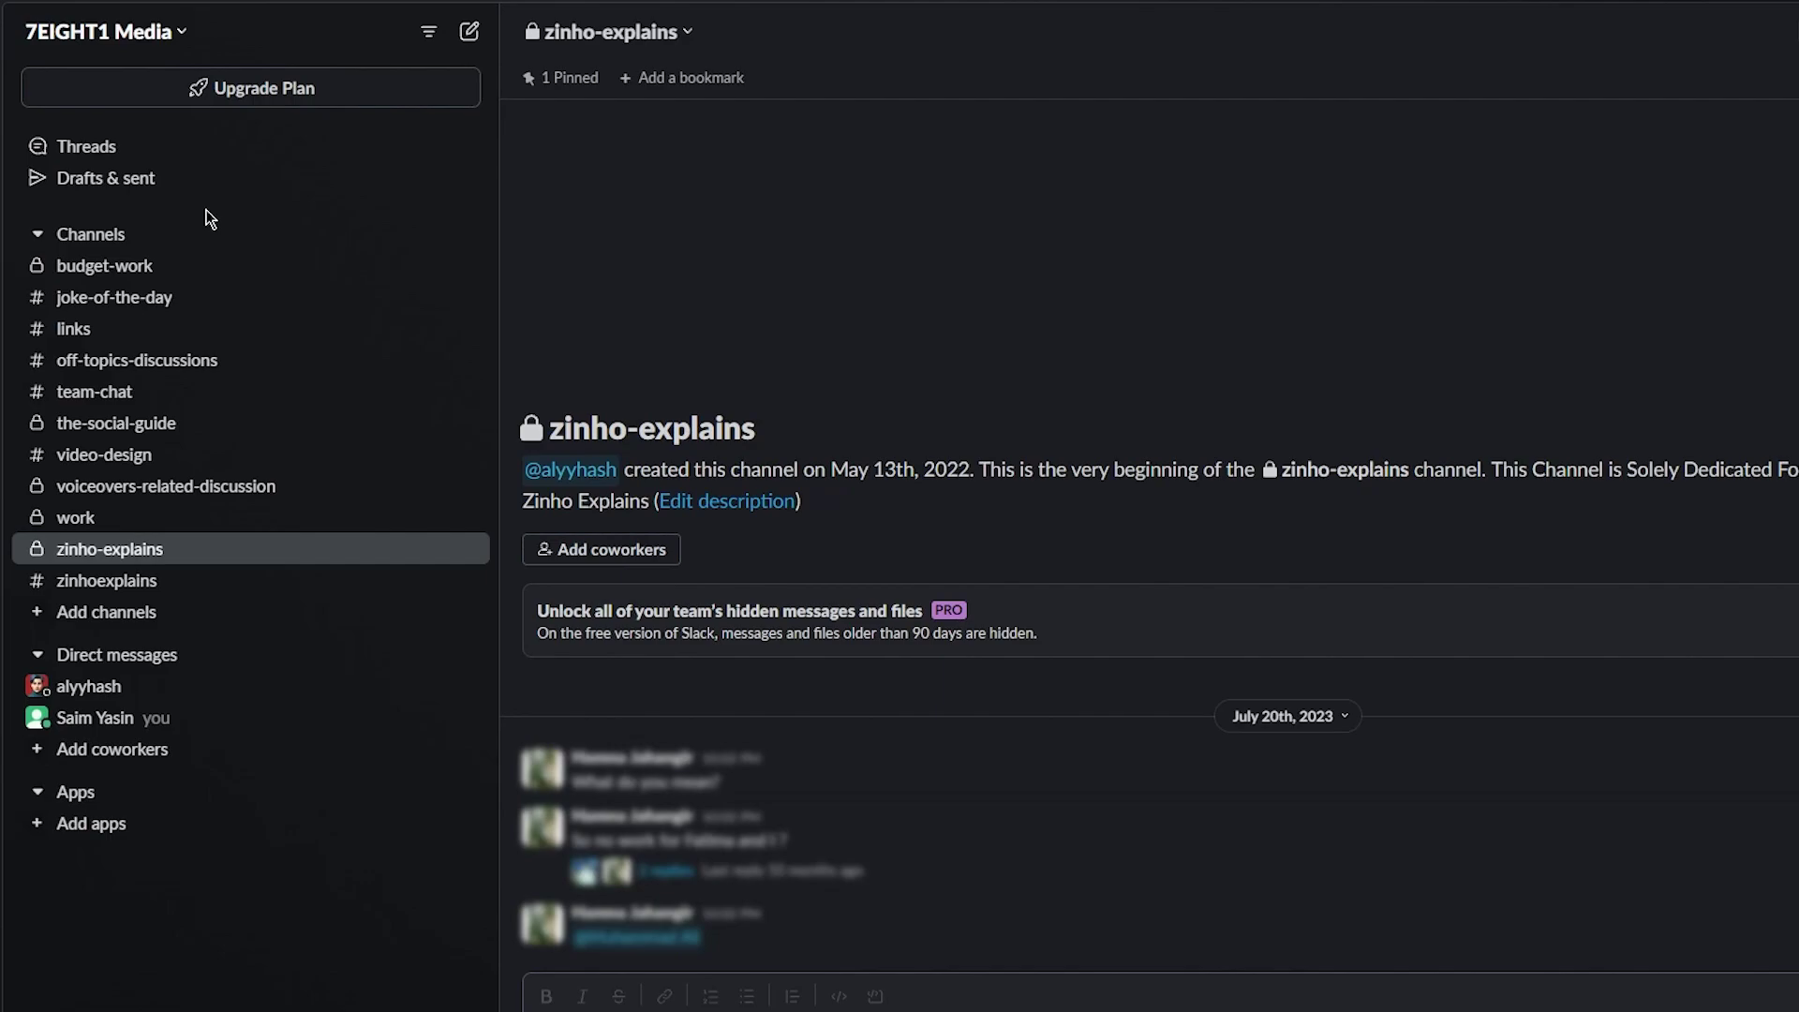
Create a public channel named 'general' and skip adding people
{"action": "left_click", "coordinate": [109, 239]}
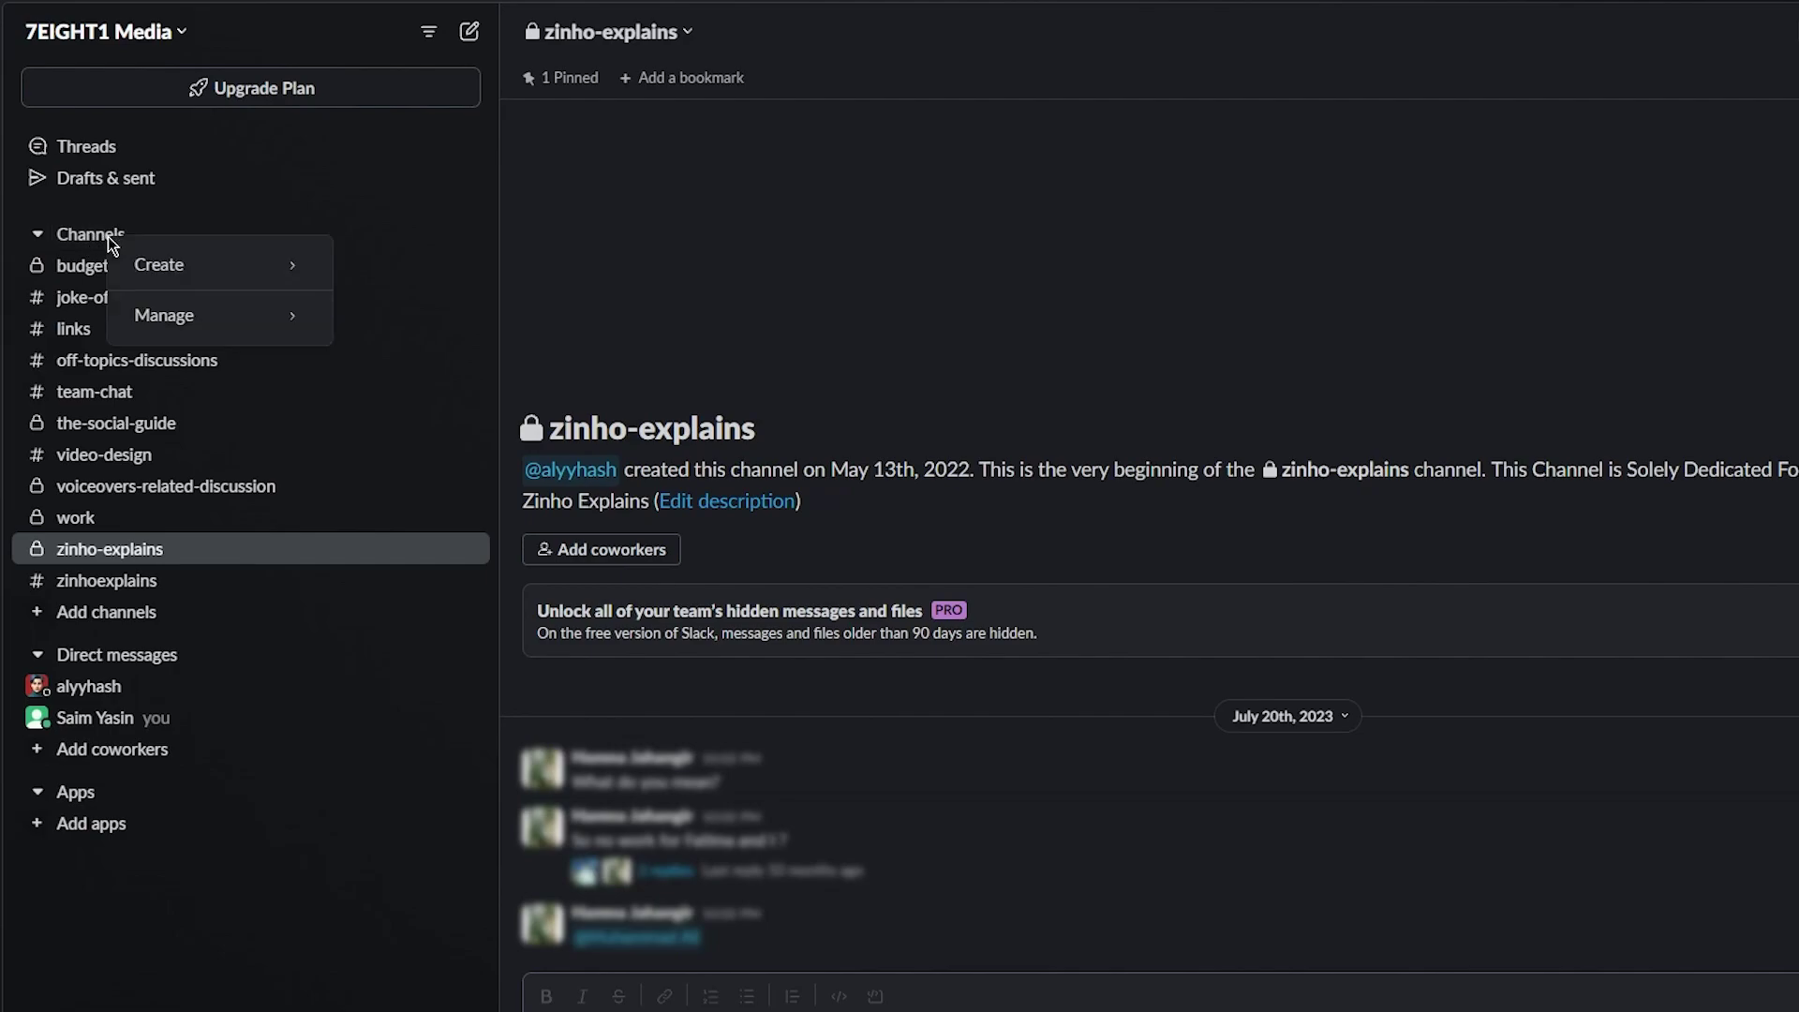
{"action": "mouse_move", "coordinate": [241, 270]}
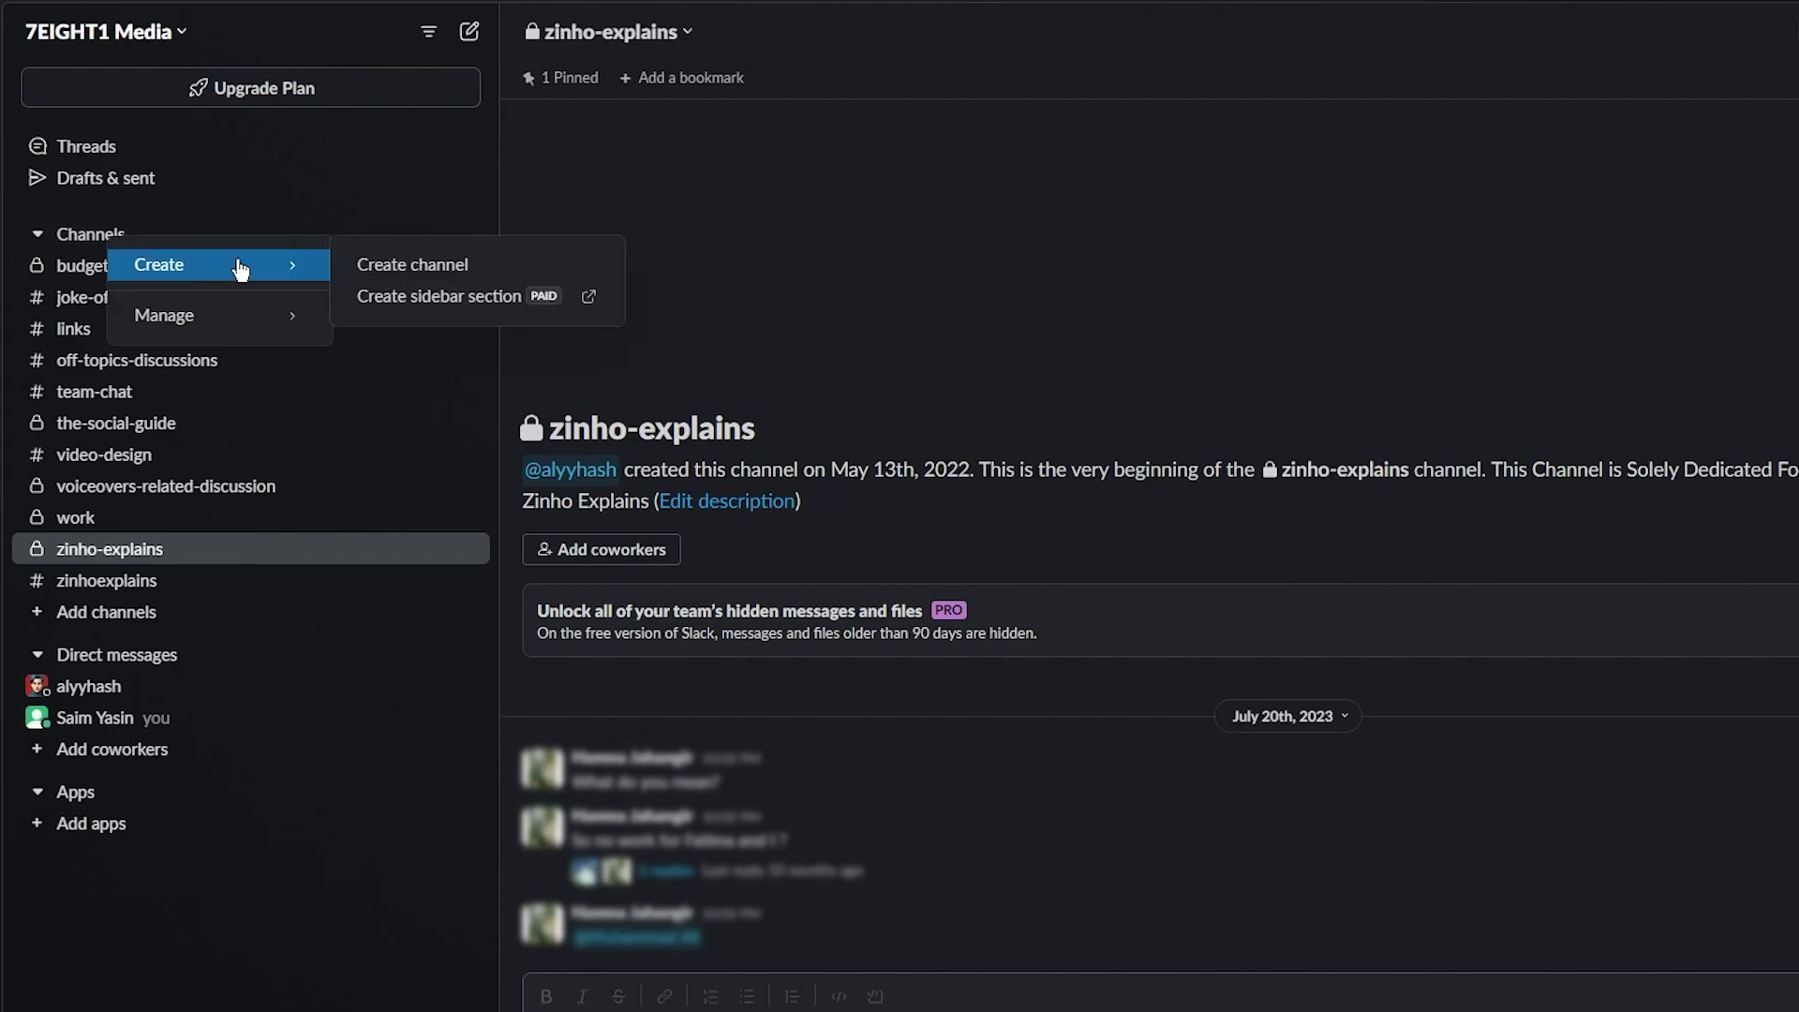
{"action": "left_click", "coordinate": [380, 269]}
{"action": "type", "text": "general"}
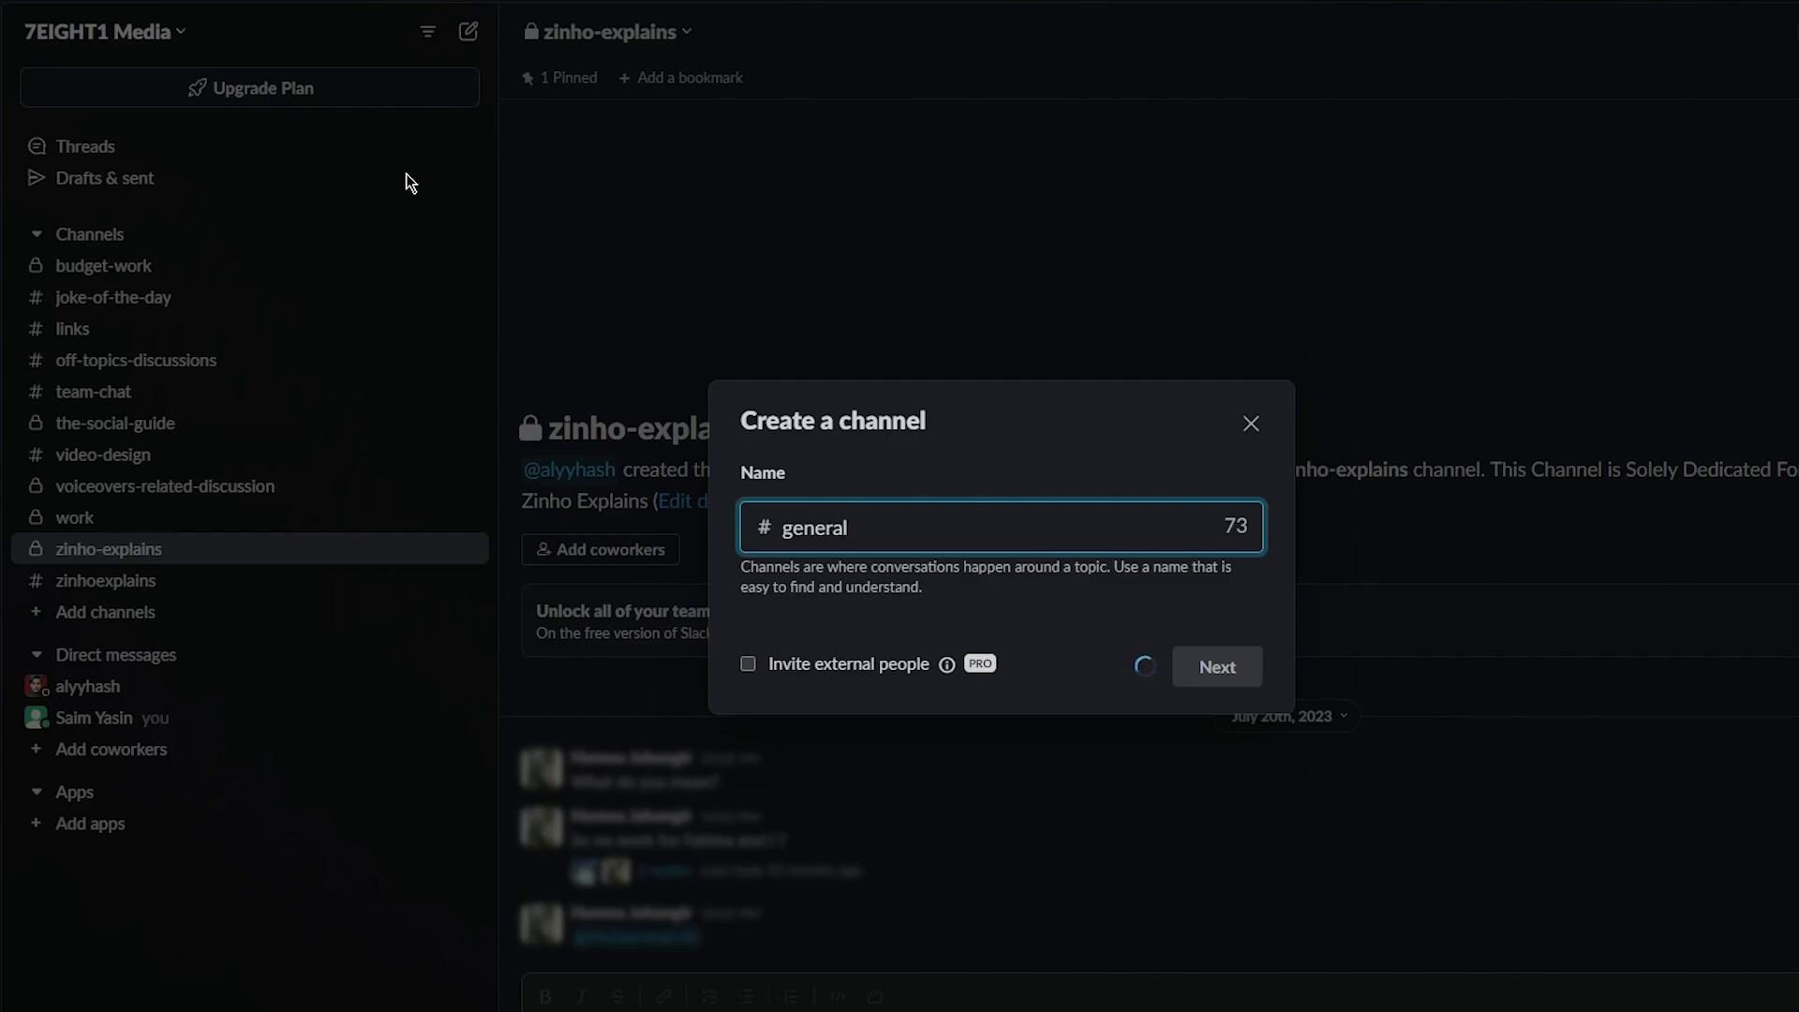
{"action": "left_click", "coordinate": [1219, 675]}
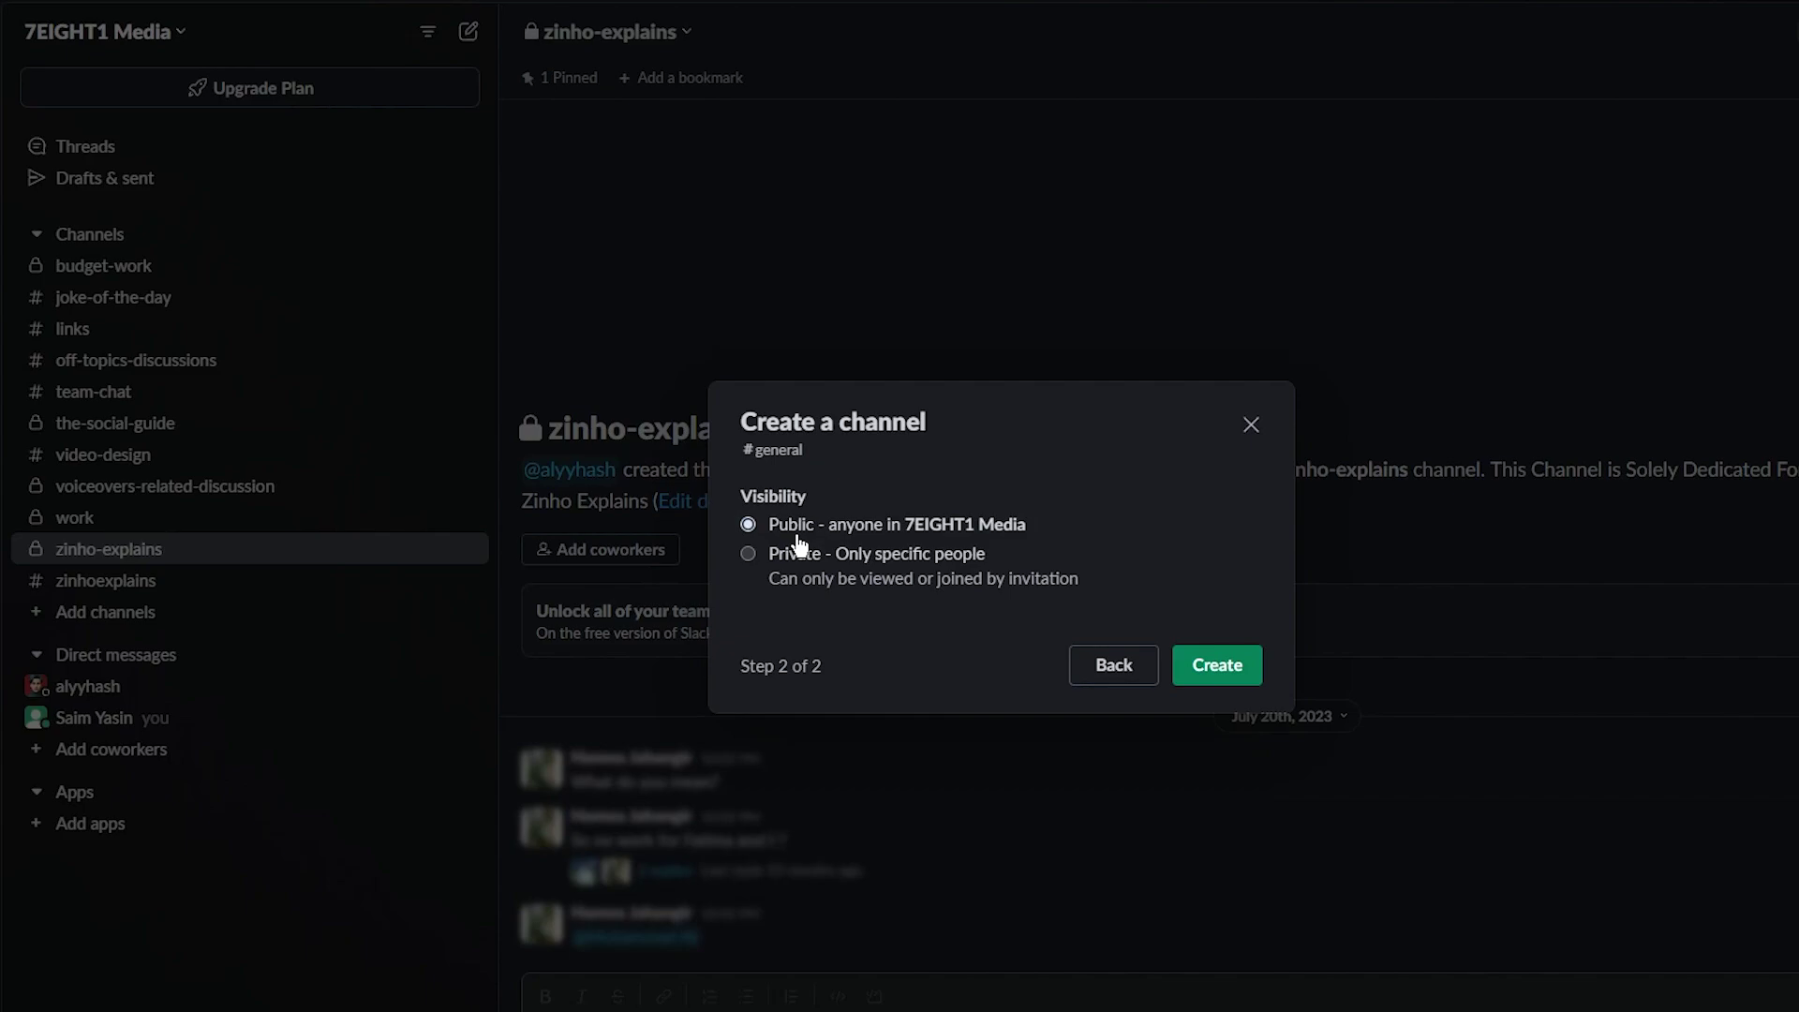
{"action": "left_click", "coordinate": [1218, 675]}
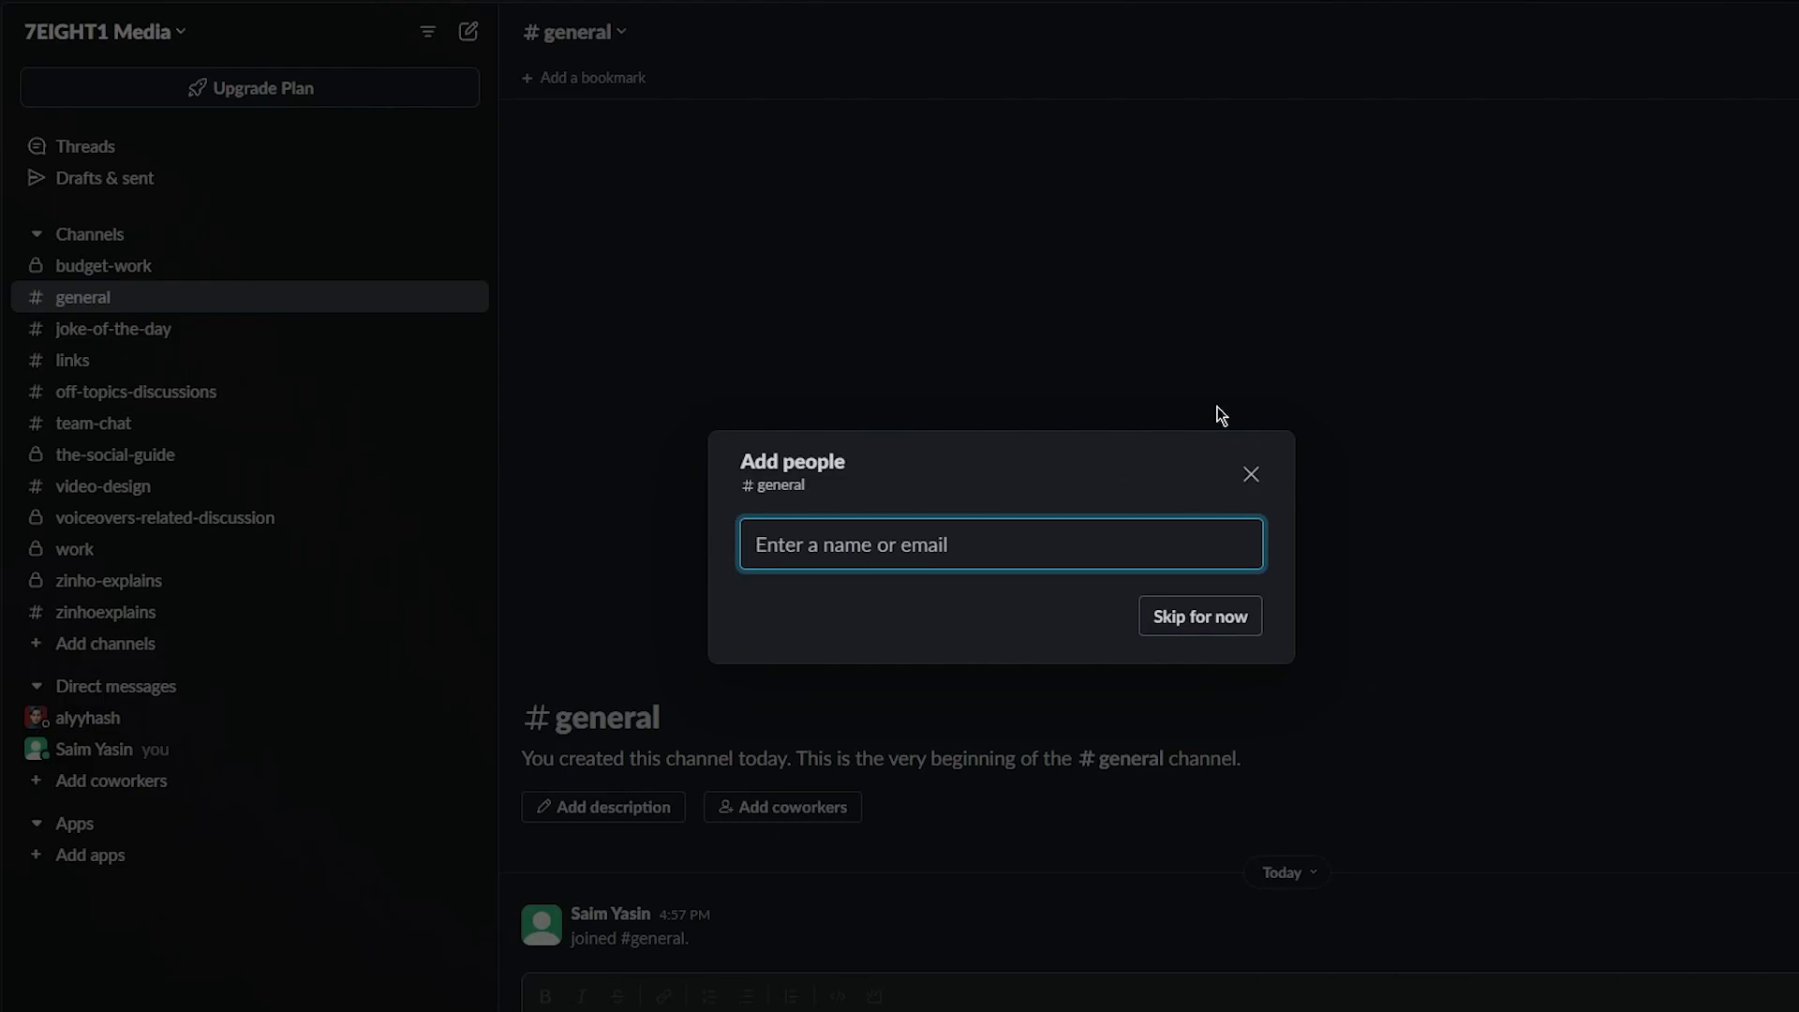
{"action": "left_click", "coordinate": [1252, 475]}
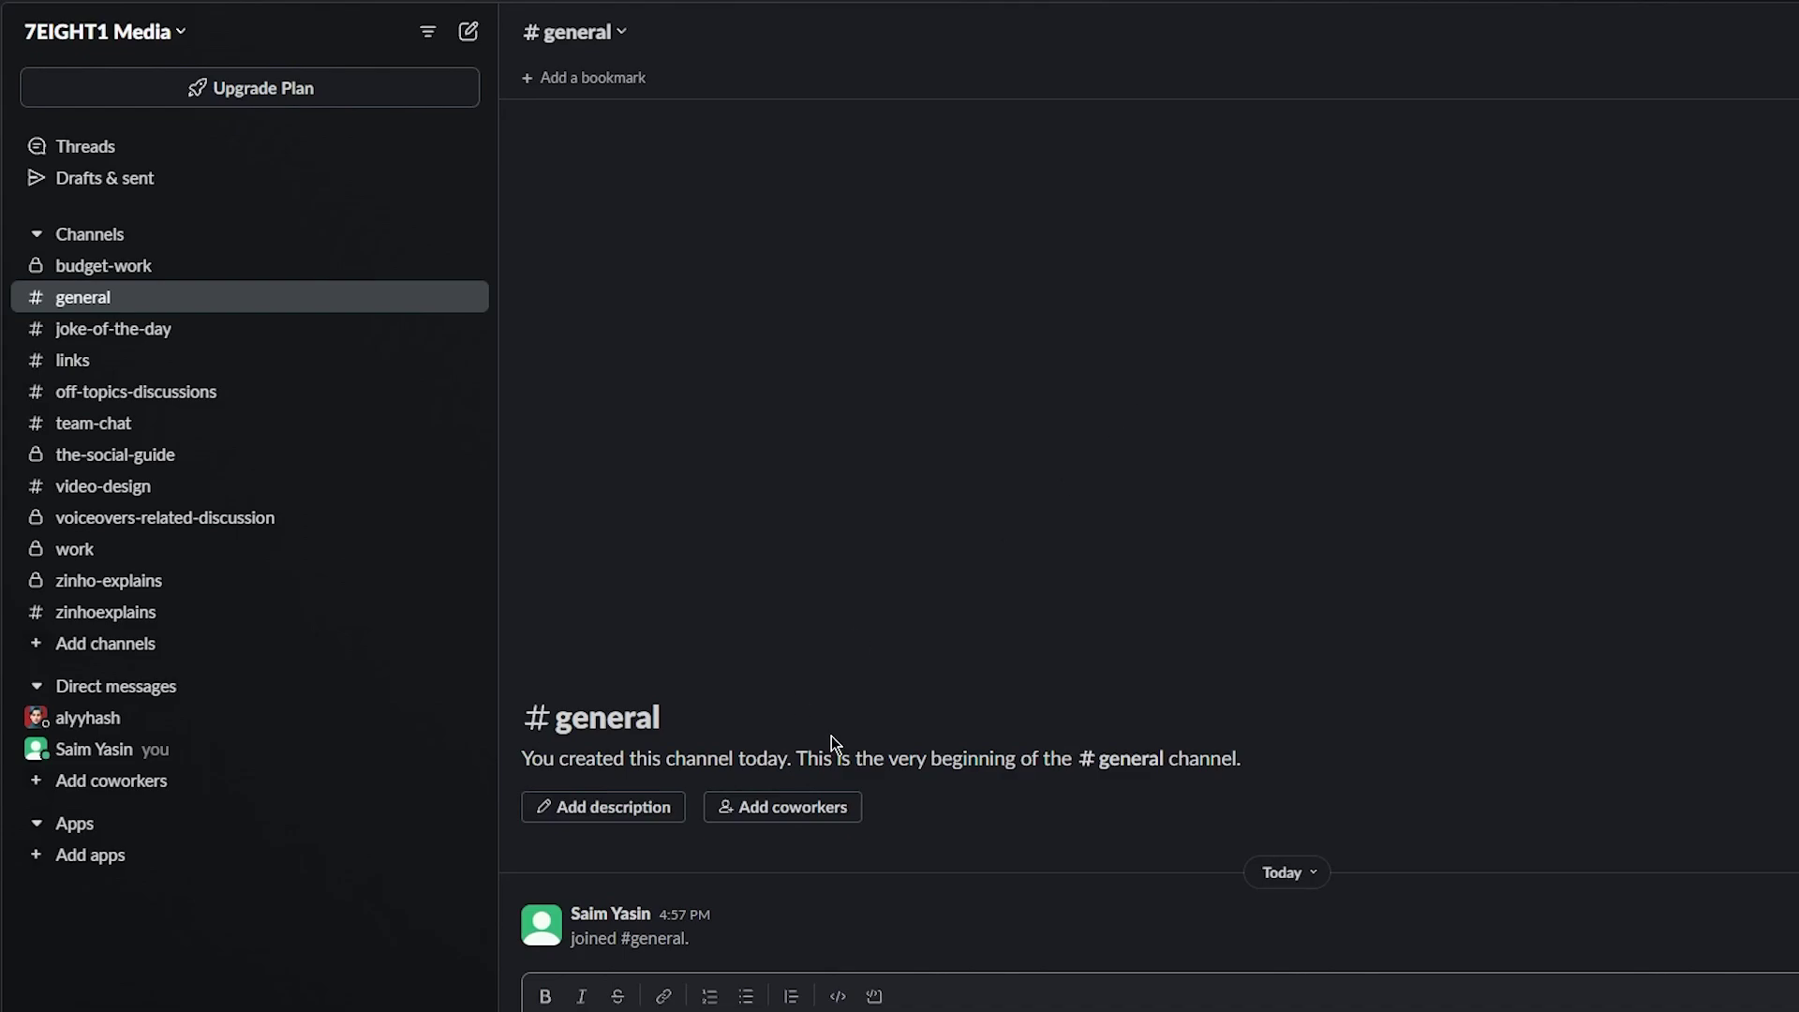
Save 'general conversation place' as the general channel's description
{"action": "left_click", "coordinate": [659, 824]}
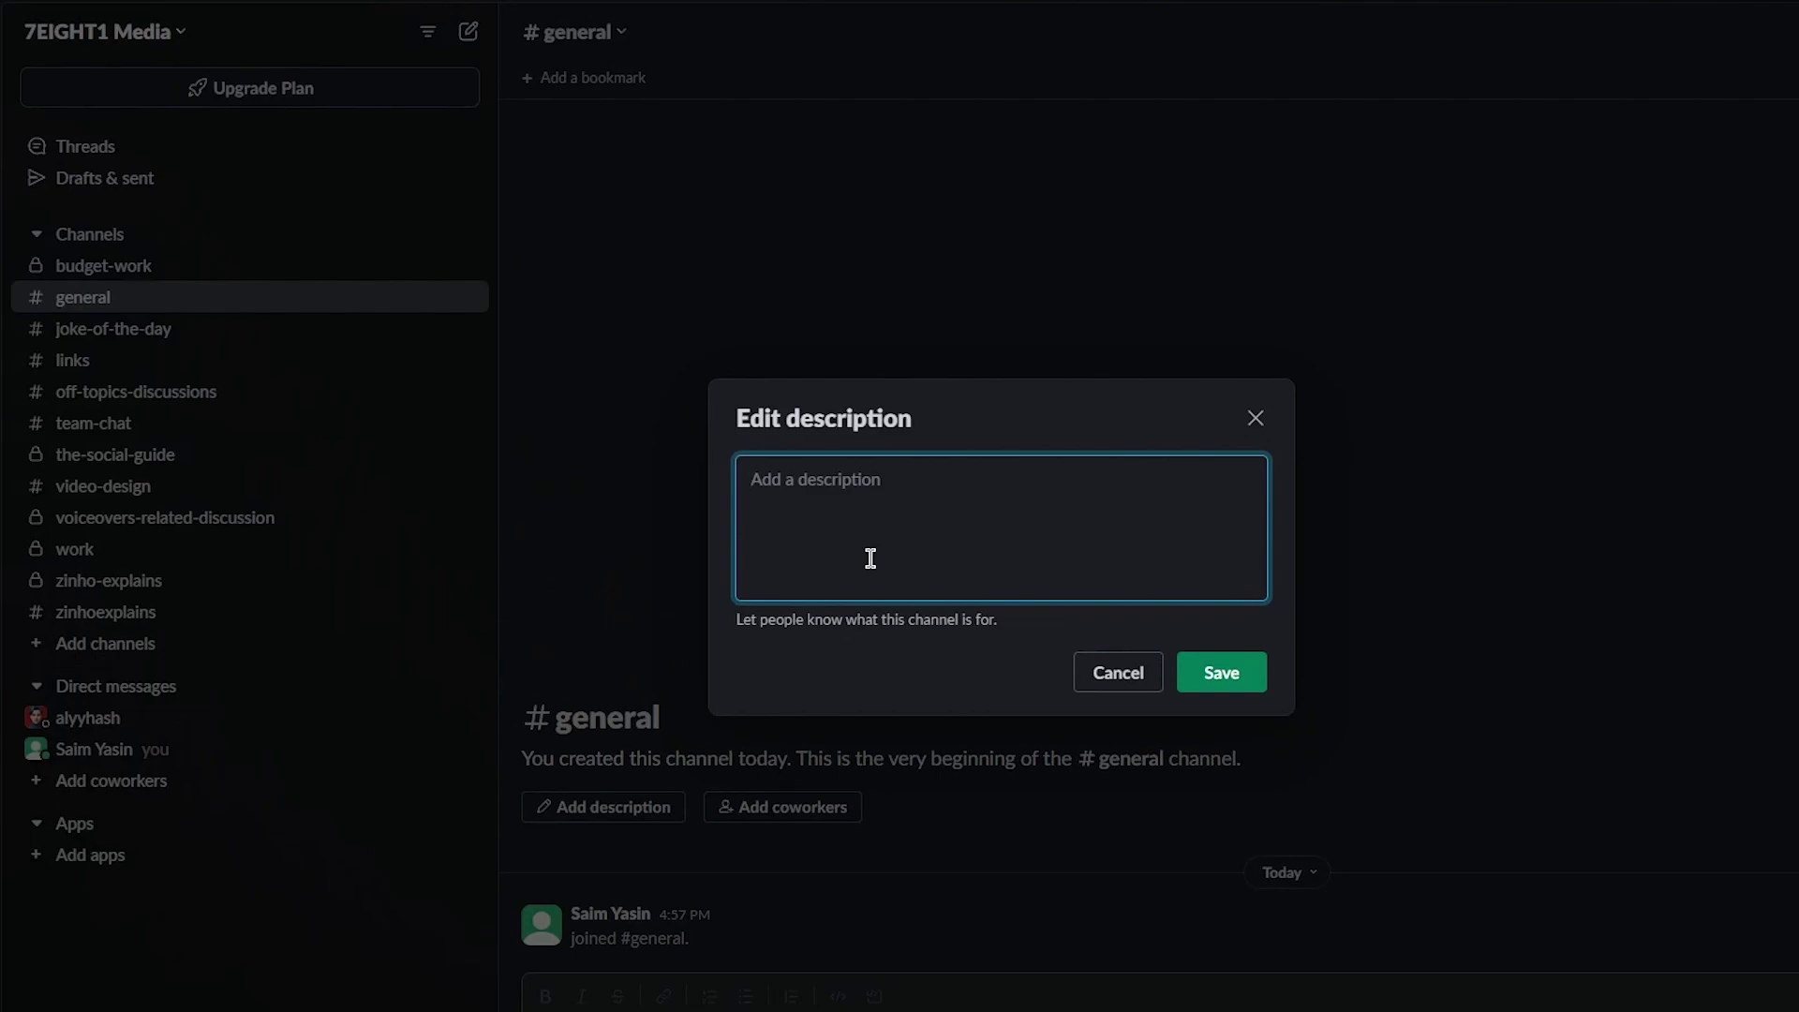
{"action": "type", "text": "general conversation place"}
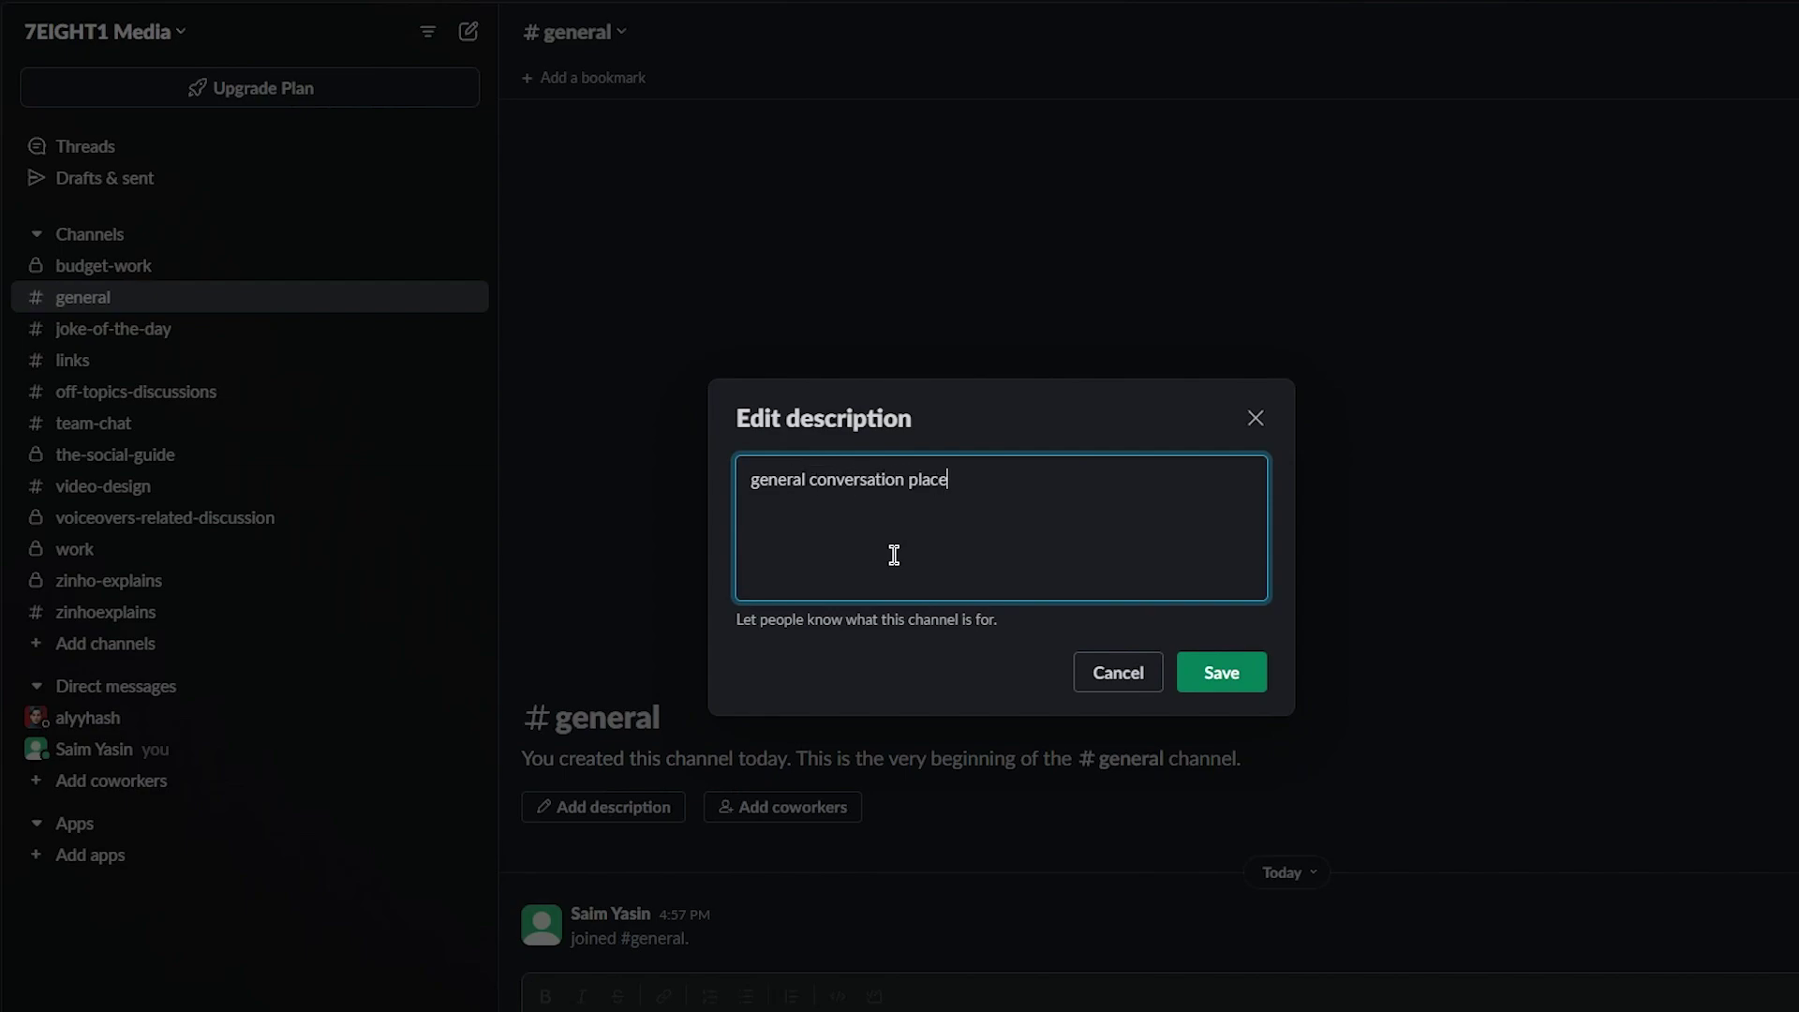
{"action": "left_click", "coordinate": [1250, 683]}
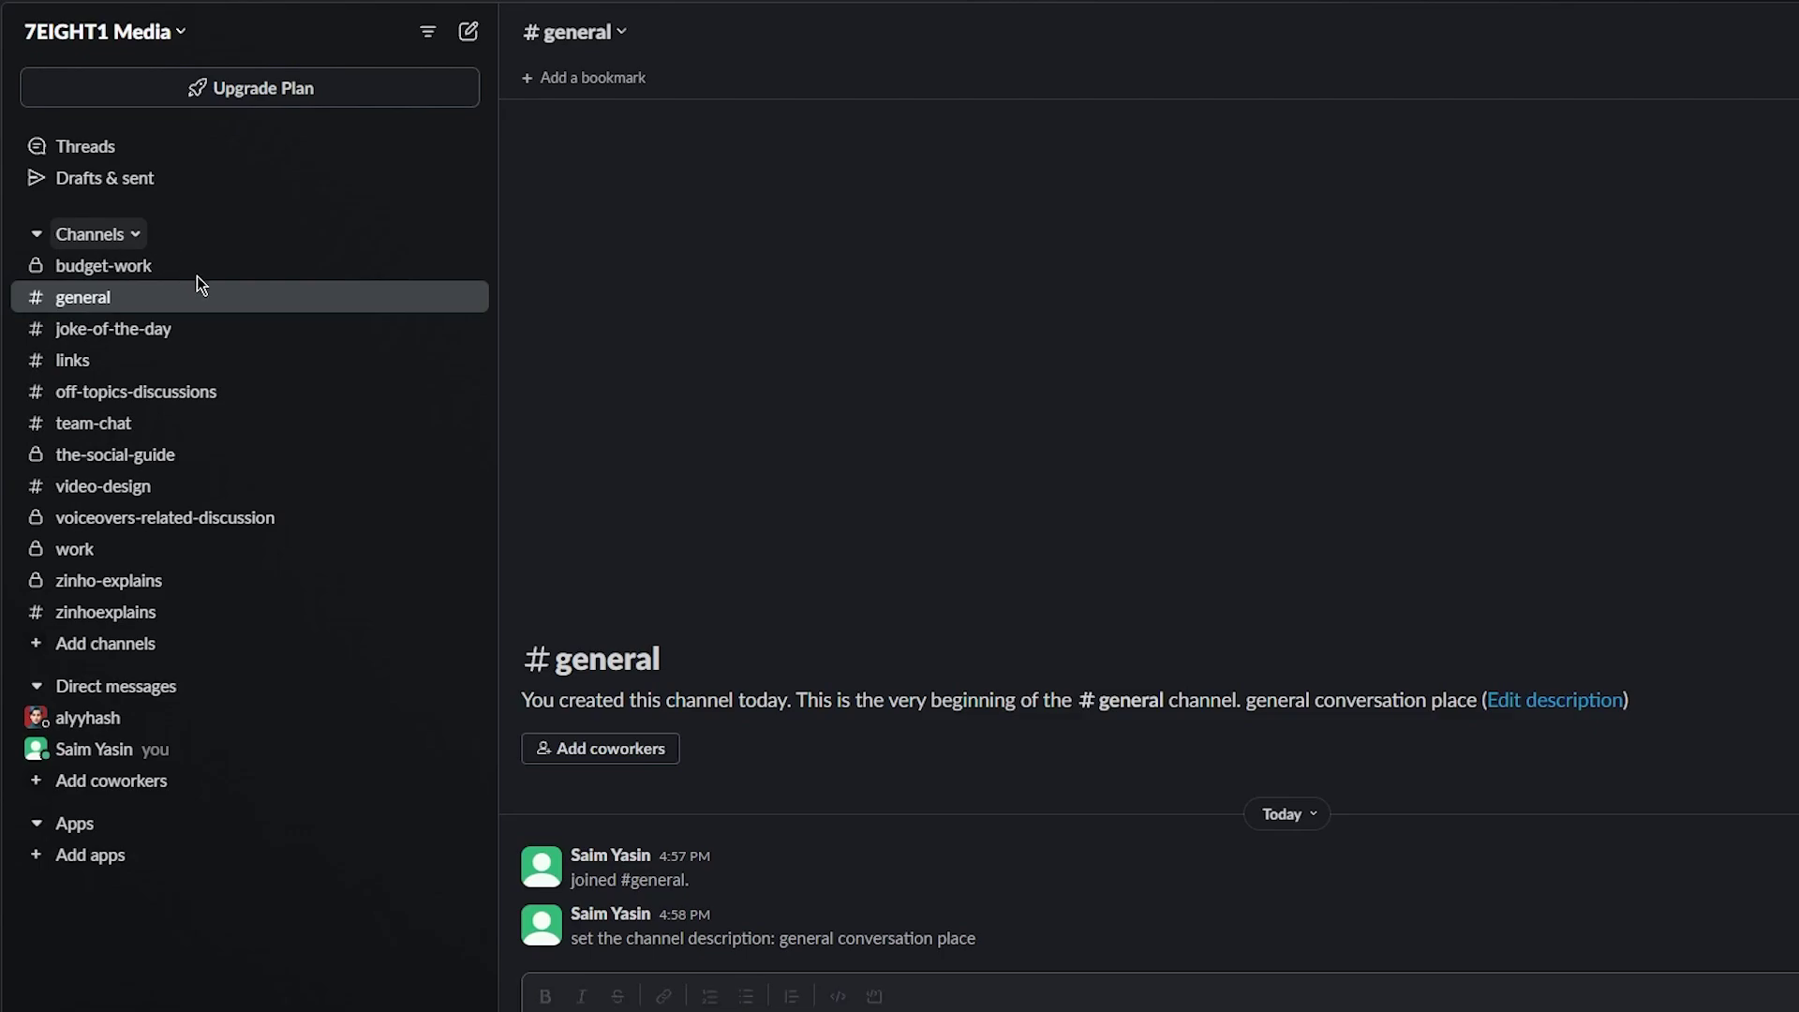
{"action": "left_click", "coordinate": [103, 234]}
{"action": "left_click", "coordinate": [454, 279]}
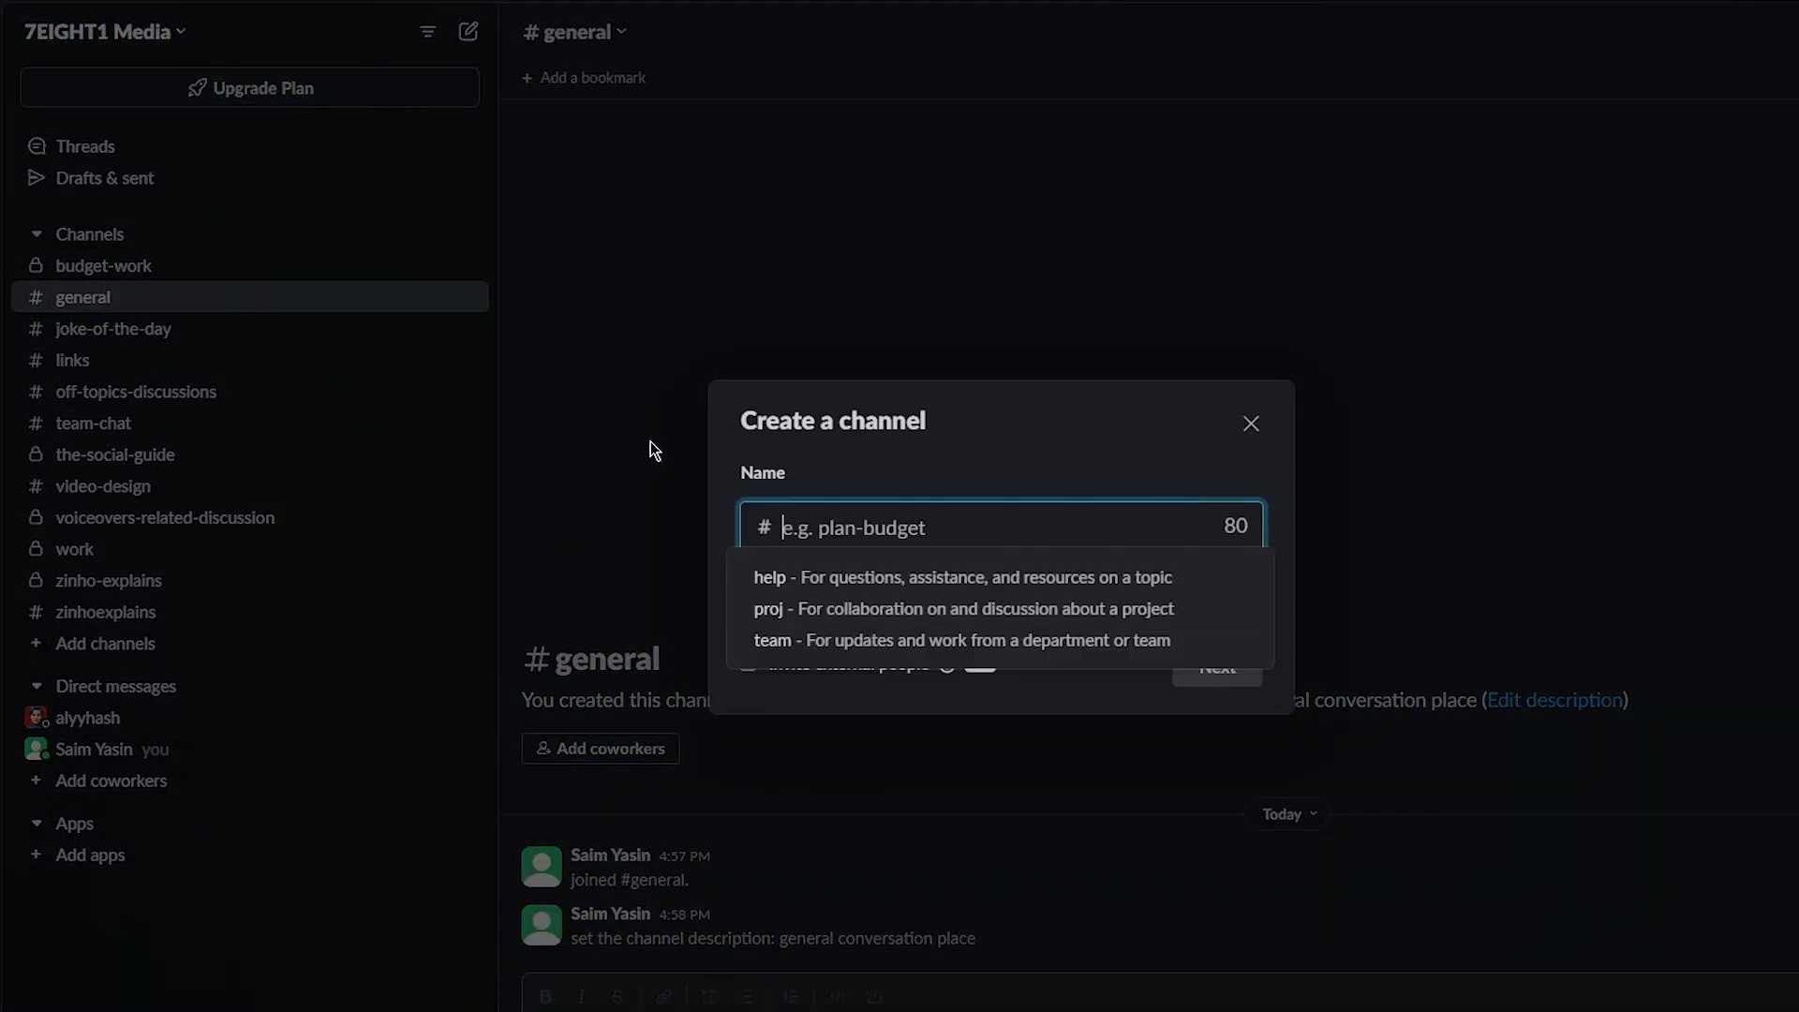
Create the private channel 'workspace-marketing-crm' with nobody added, then view general
{"action": "type", "text": "w"}
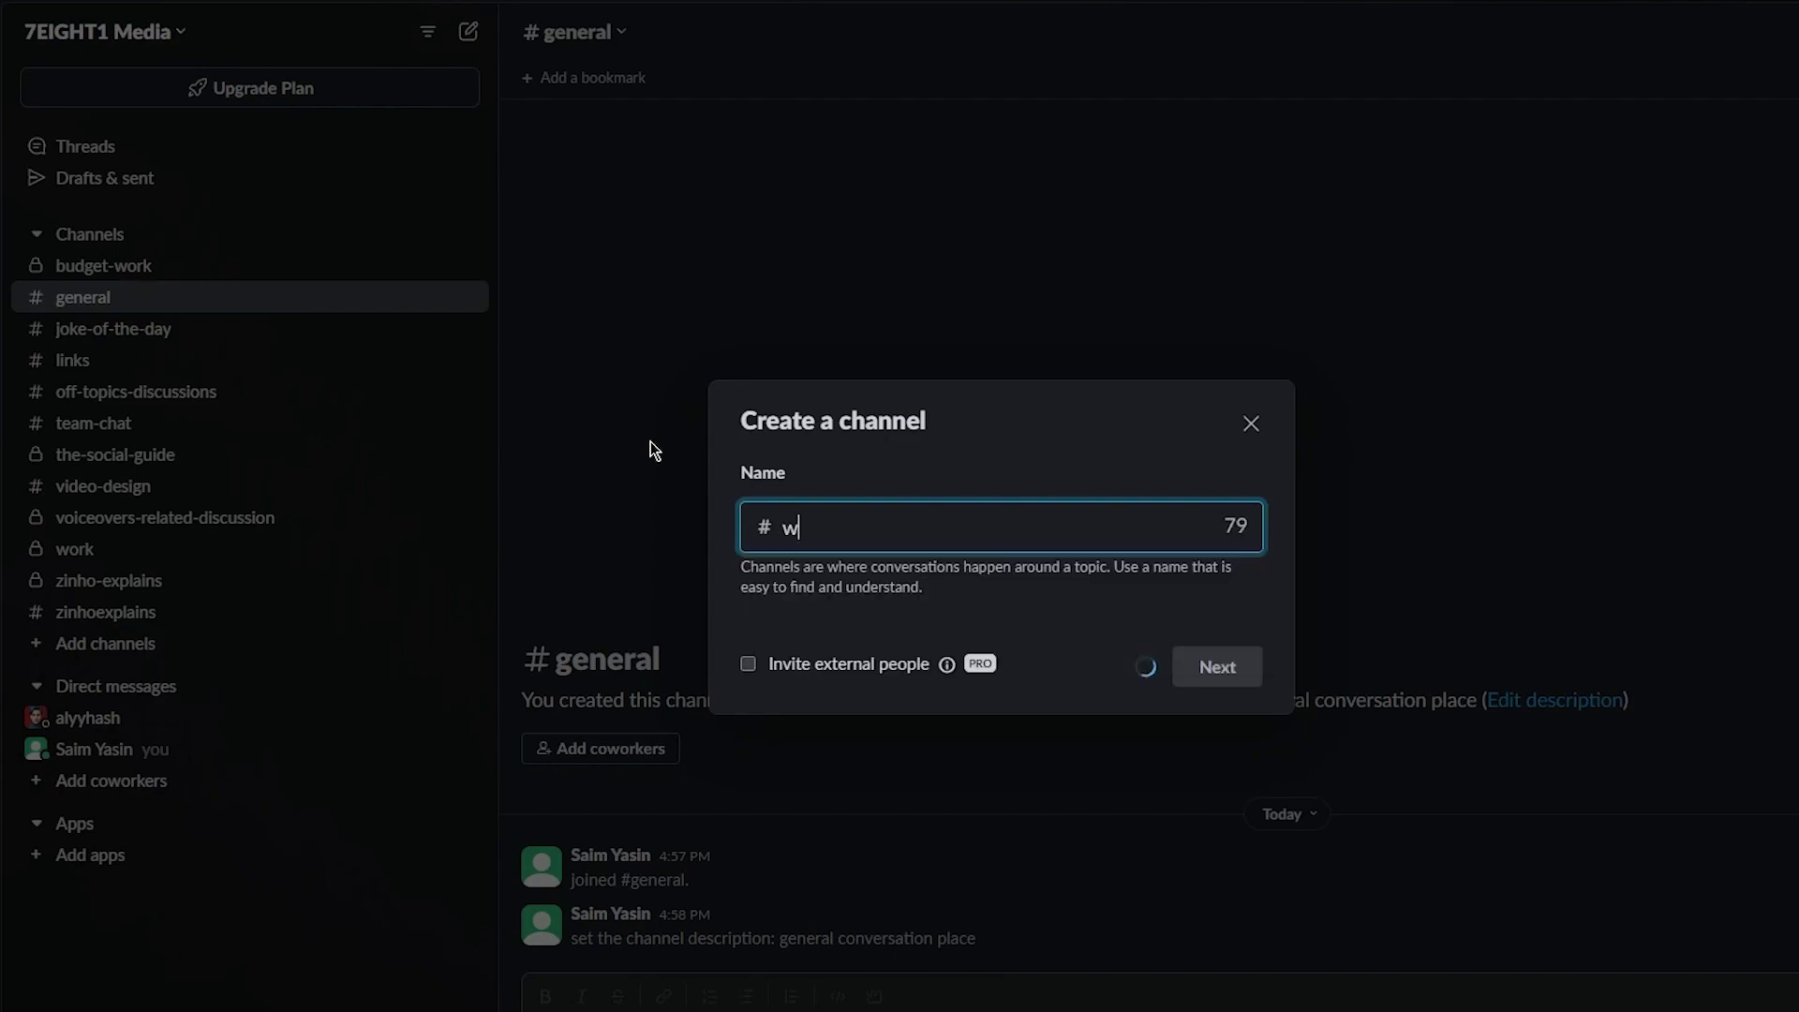
{"action": "type", "text": "orkspace-marketing-crm"}
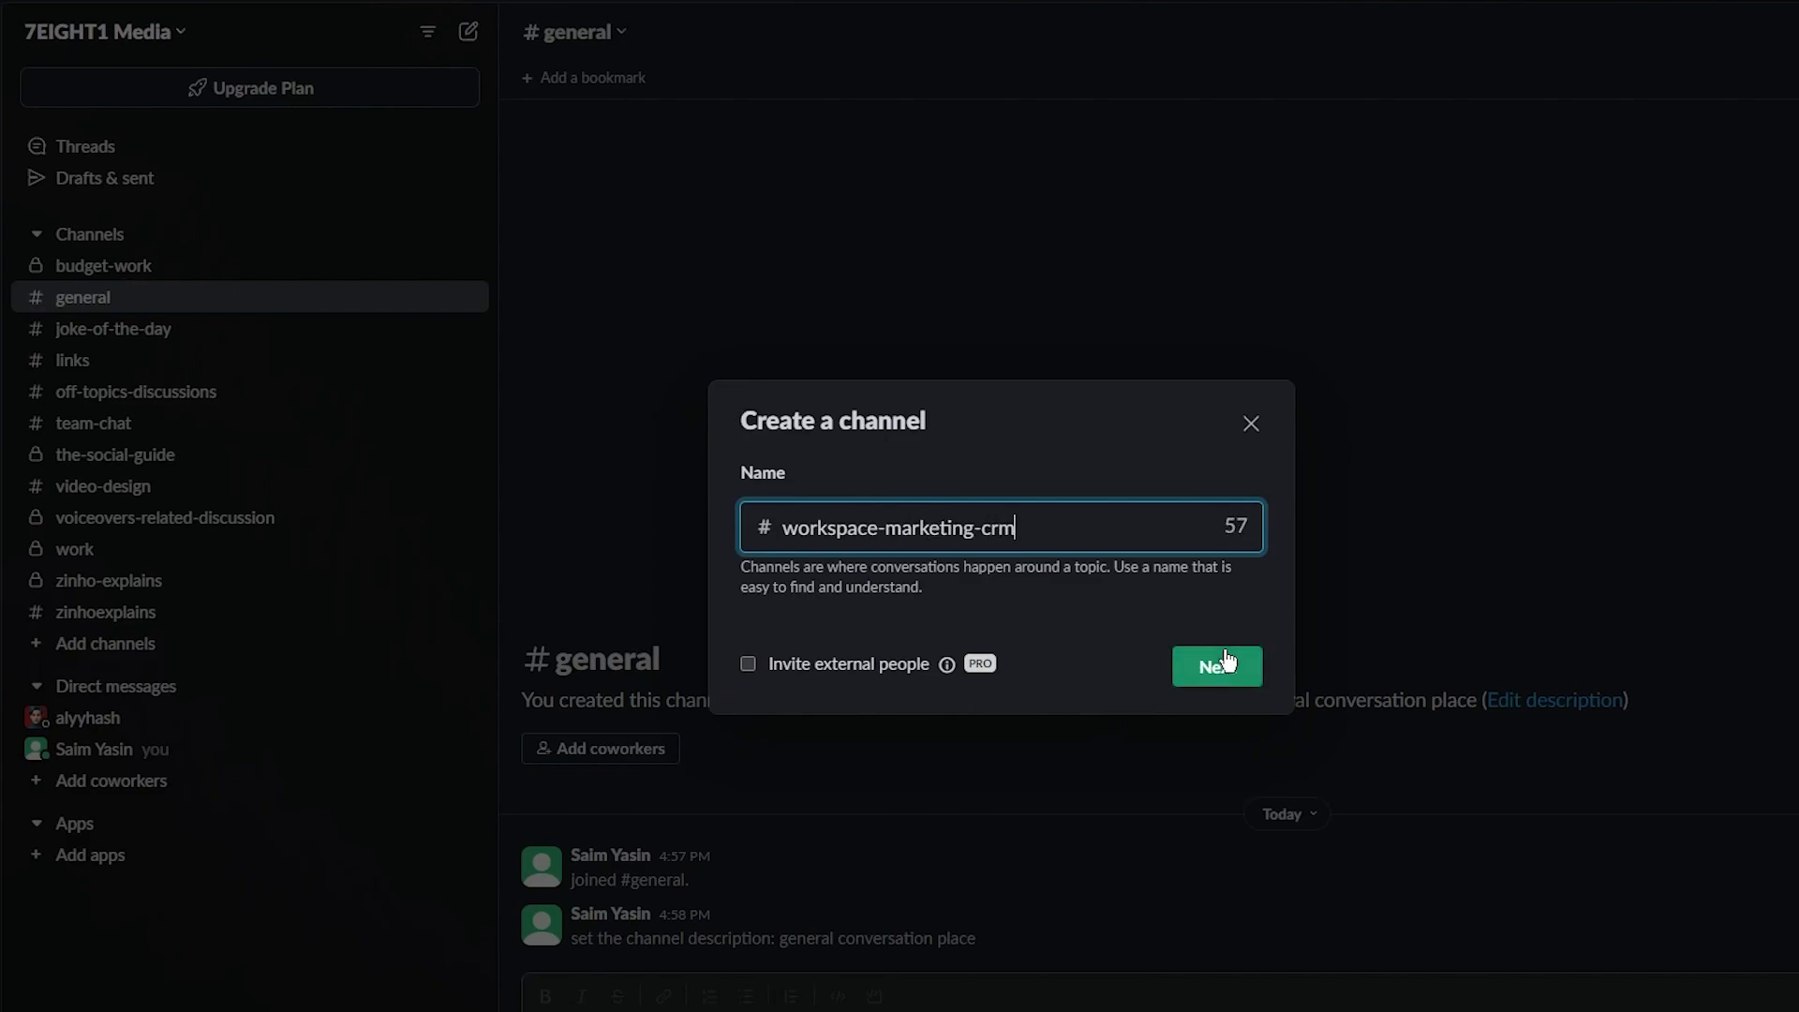
{"action": "left_click", "coordinate": [1217, 666]}
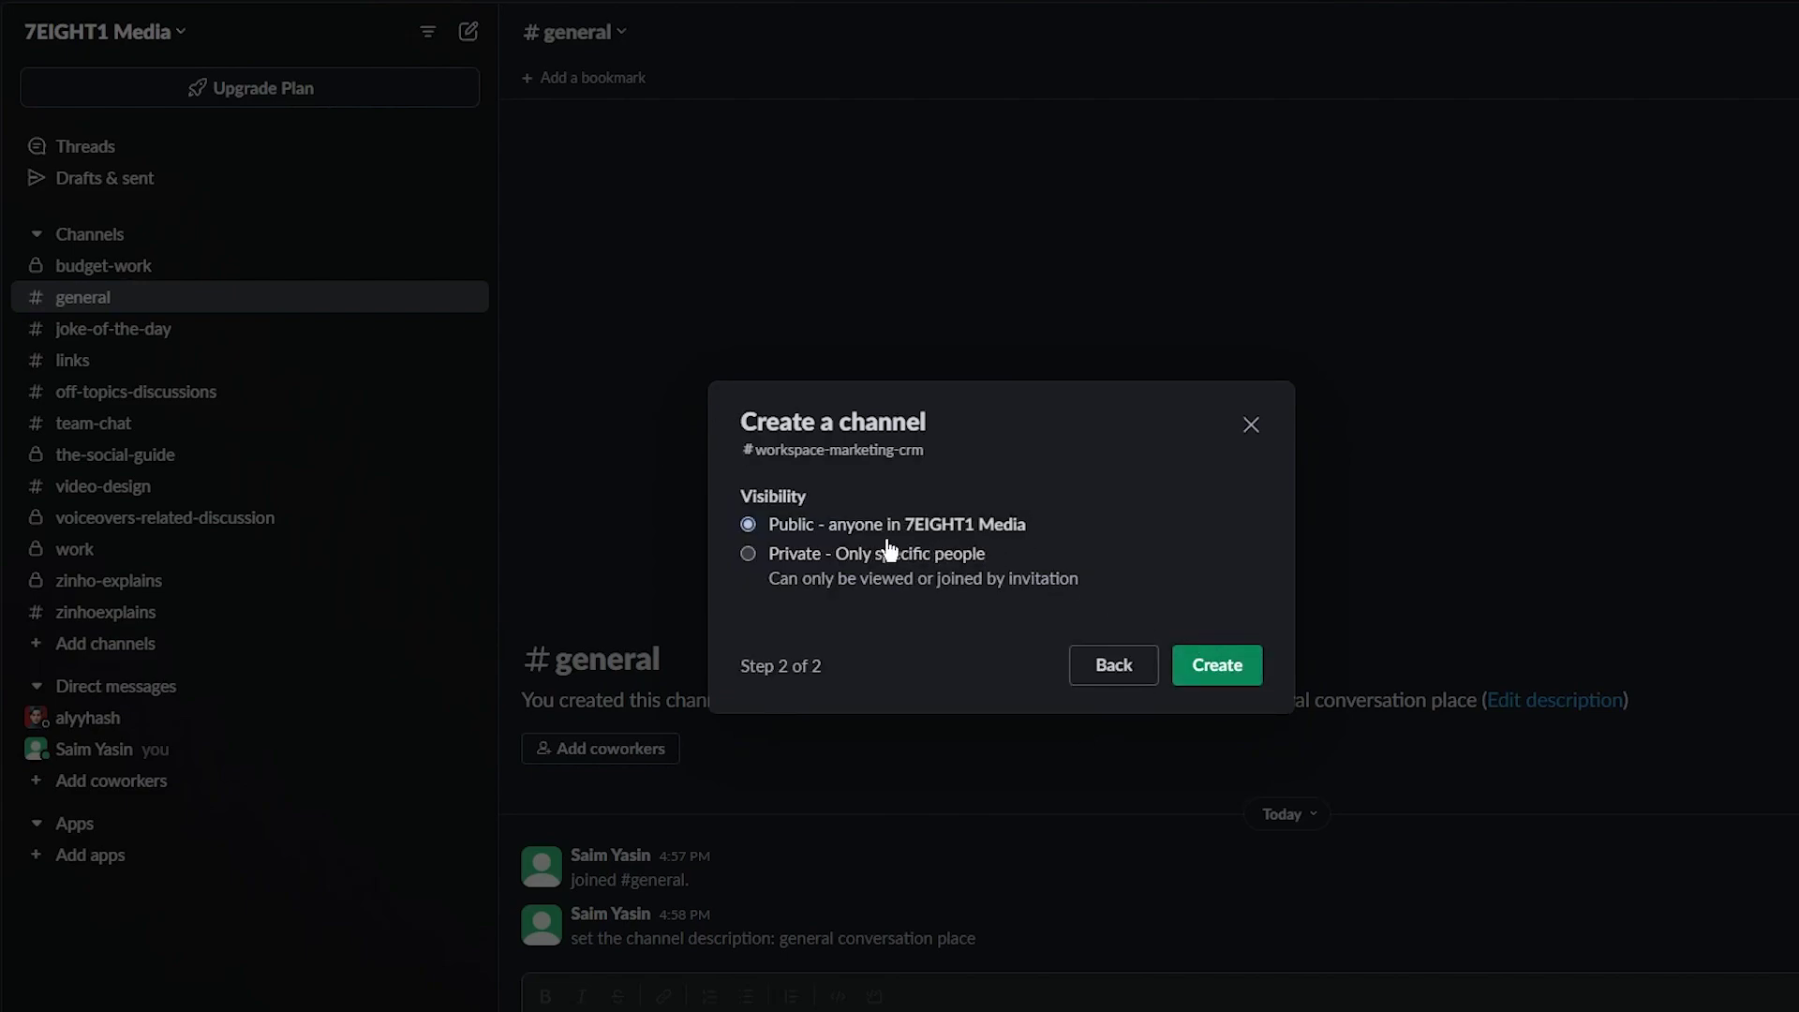
{"action": "left_click", "coordinate": [844, 555]}
{"action": "left_click", "coordinate": [1213, 661]}
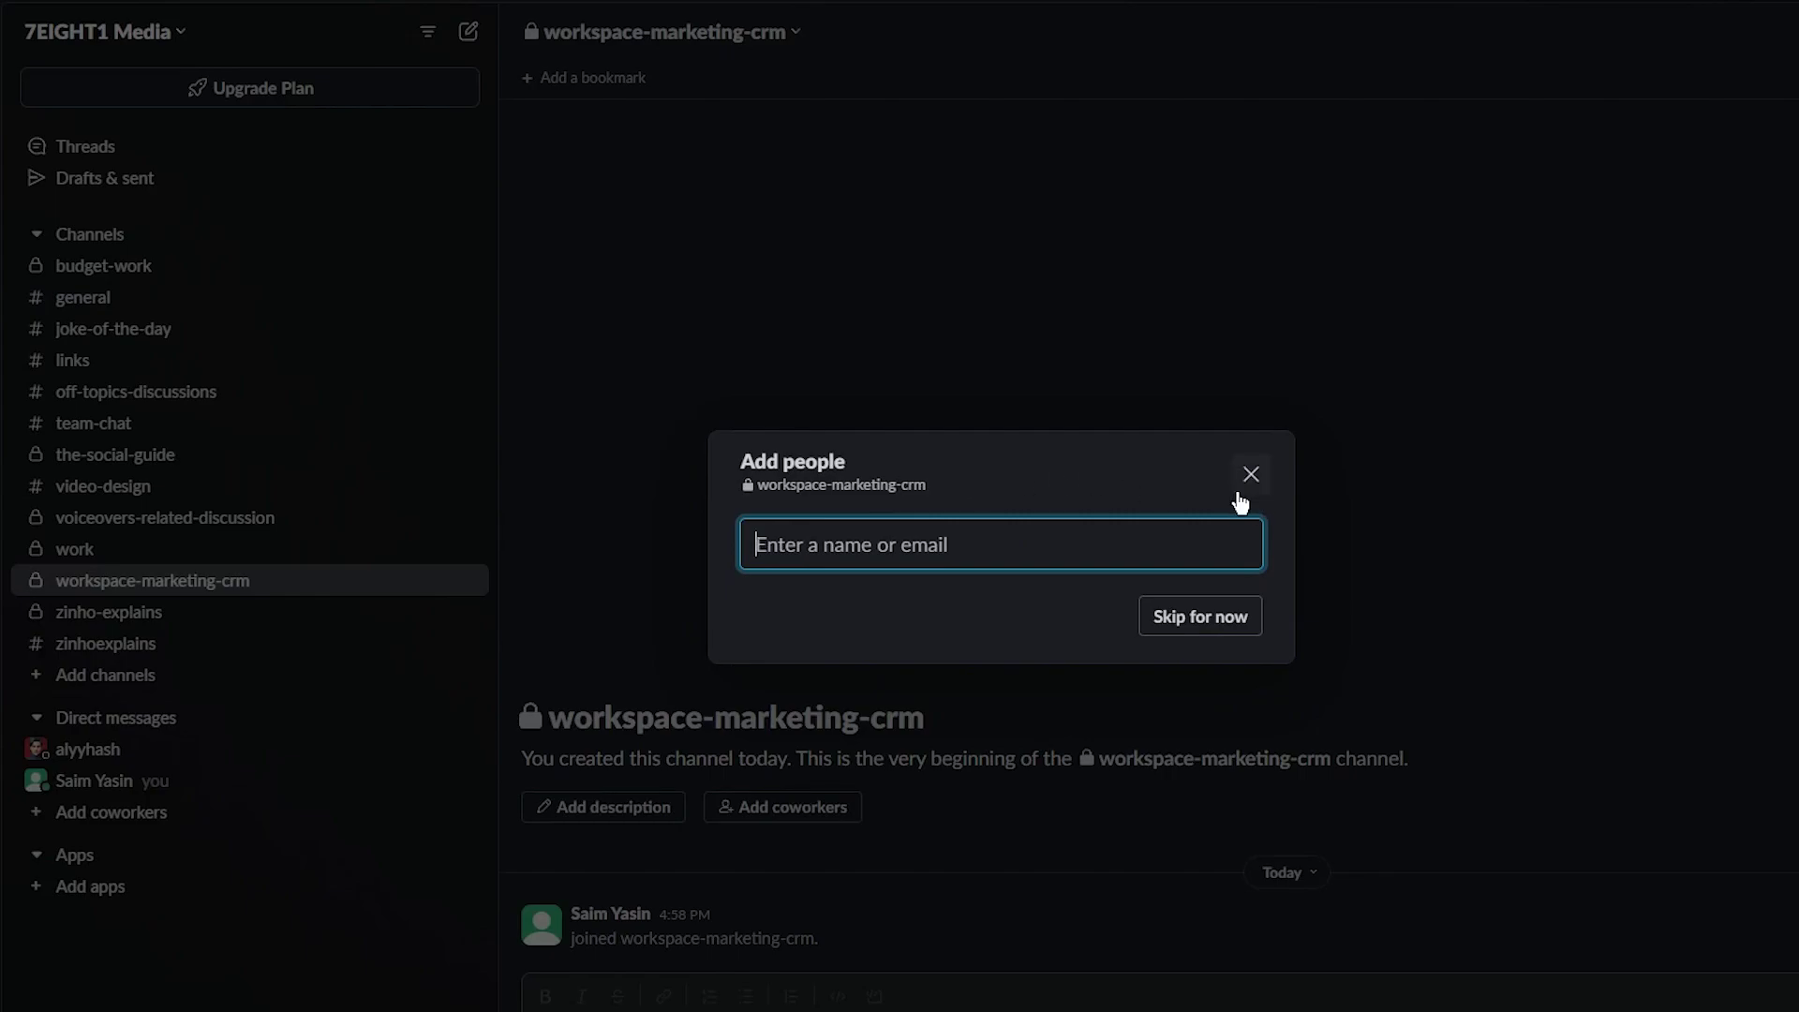
{"action": "left_click", "coordinate": [1251, 473]}
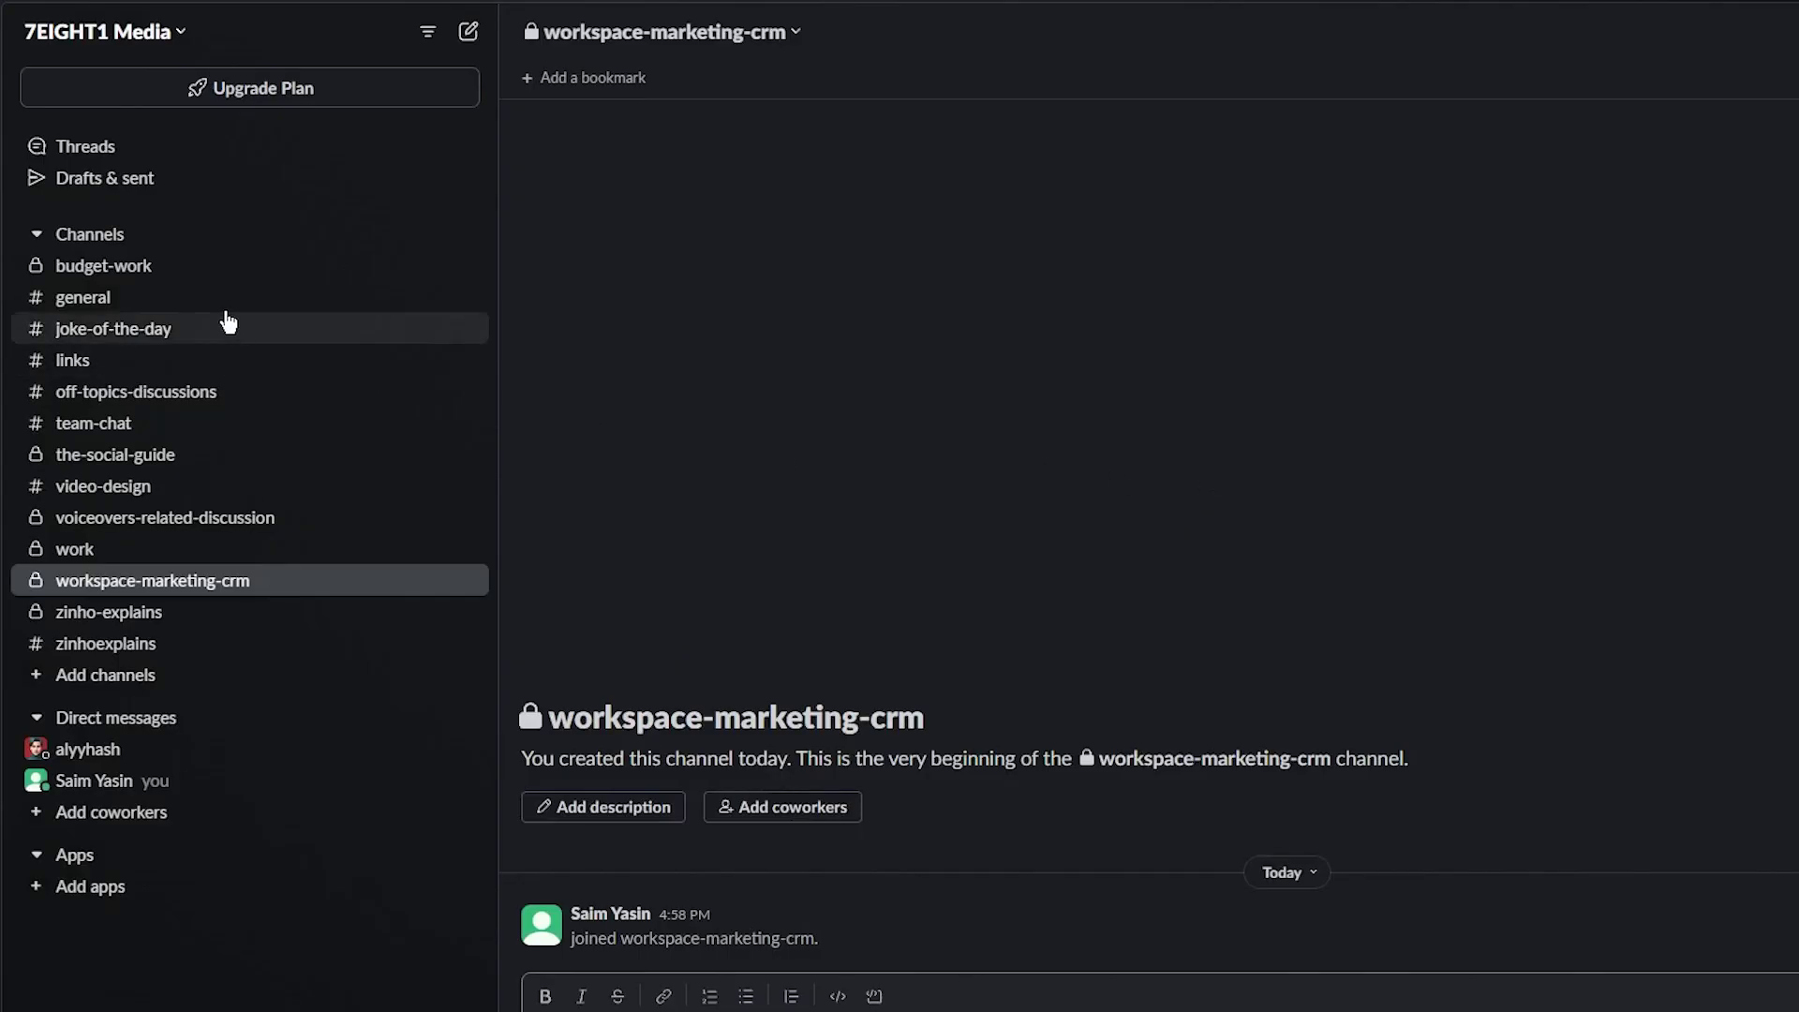
{"action": "left_click", "coordinate": [156, 299]}
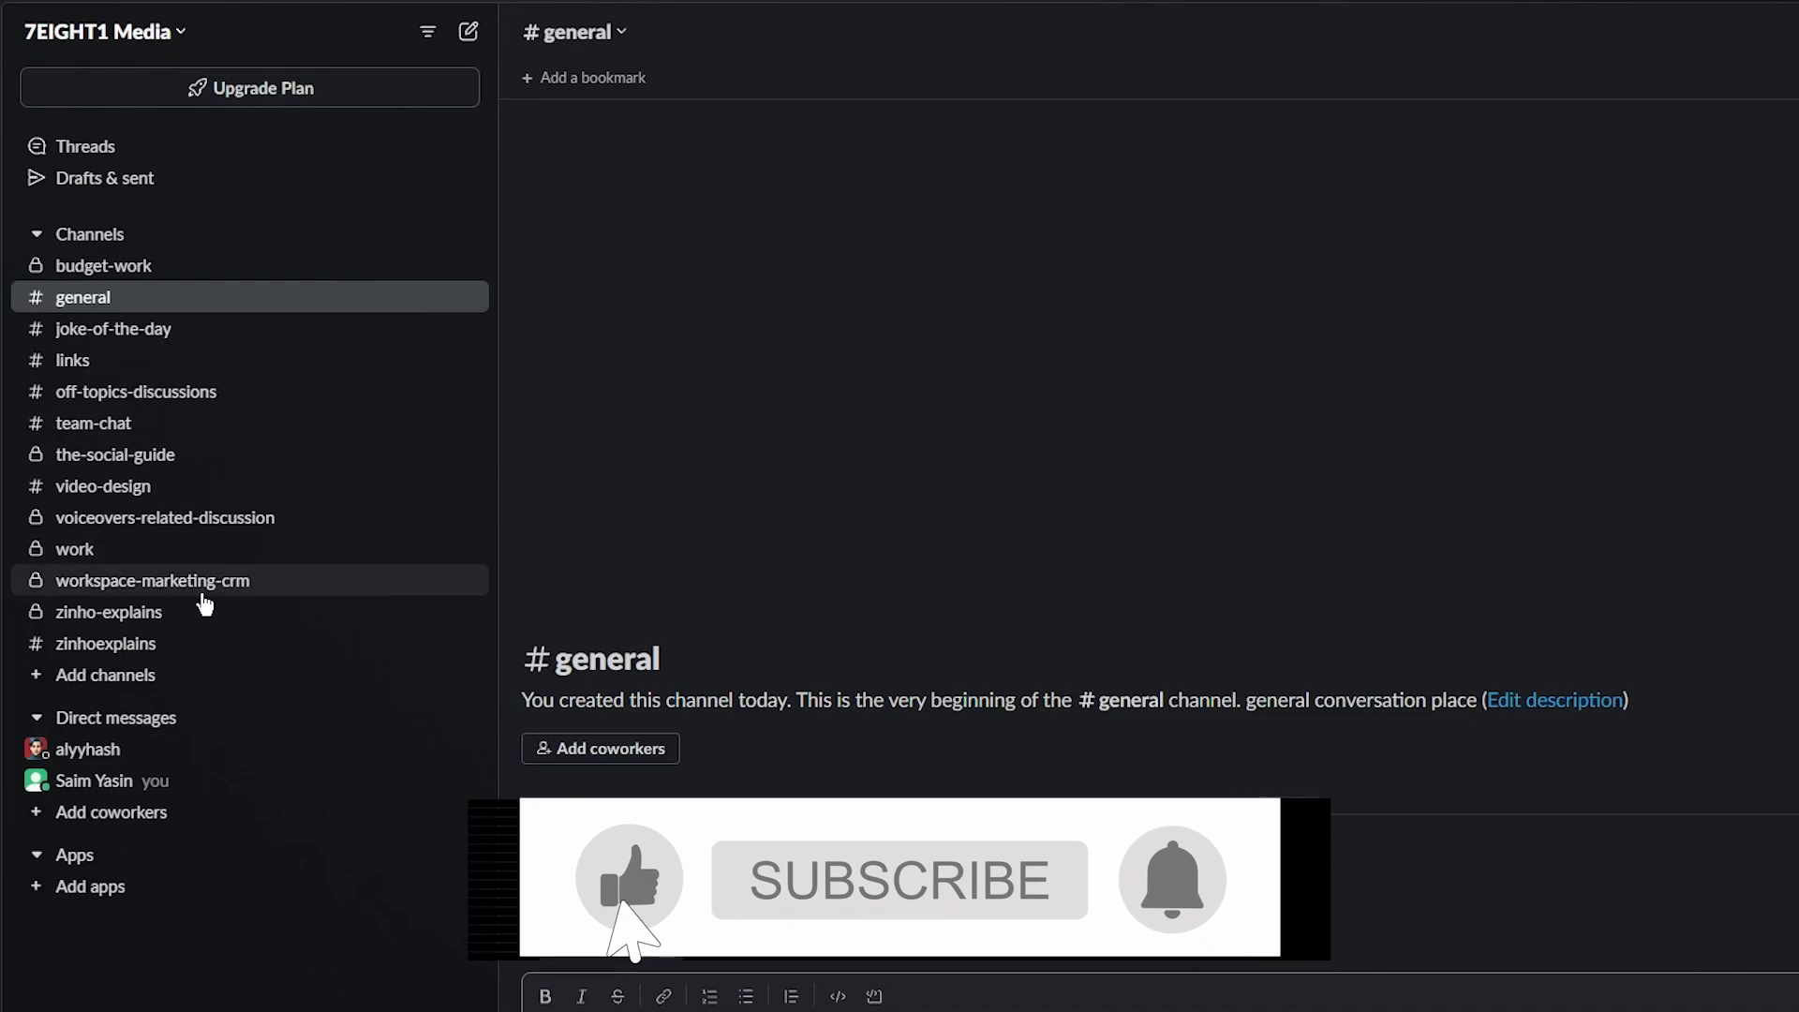
Reopen workspace-marketing-crm from the sidebar's Channels list
{"action": "left_click", "coordinate": [33, 588]}
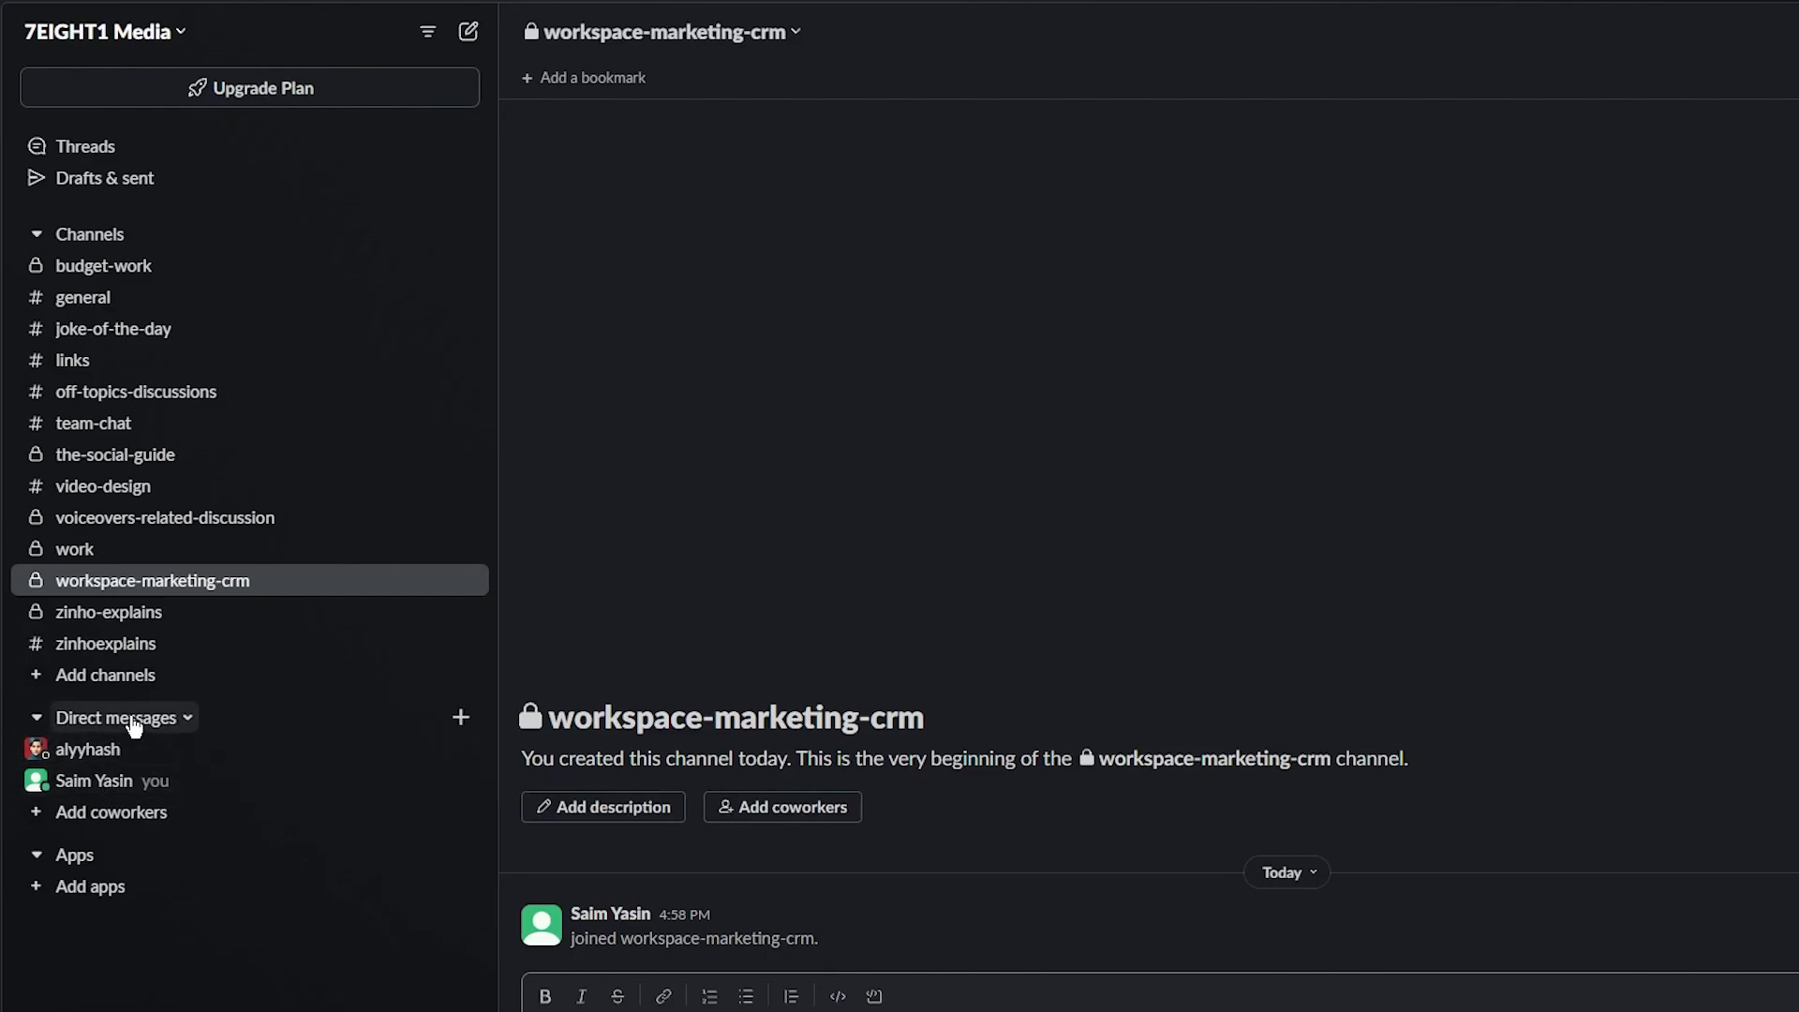
Start a new direct message, dismiss the Slack Connect promo, and address it to a coworker's e-mail
{"action": "right_click", "coordinate": [134, 724]}
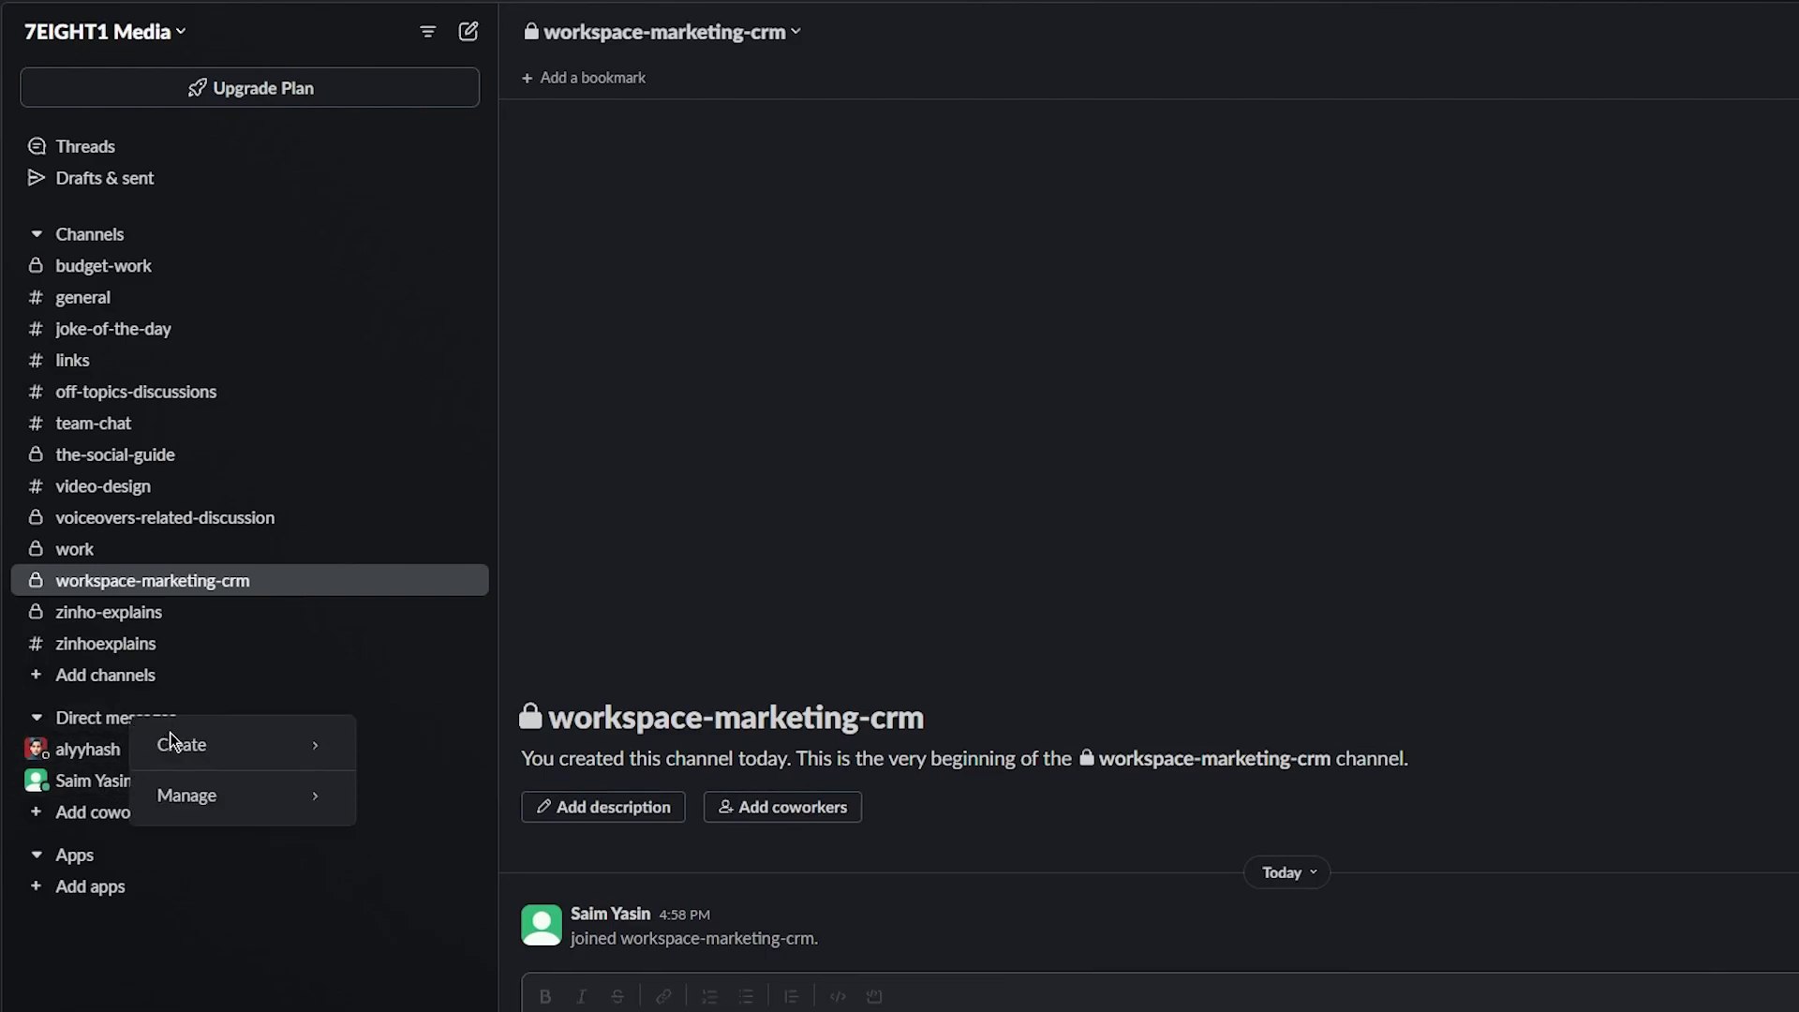
{"action": "mouse_move", "coordinate": [178, 744]}
{"action": "left_click", "coordinate": [417, 755]}
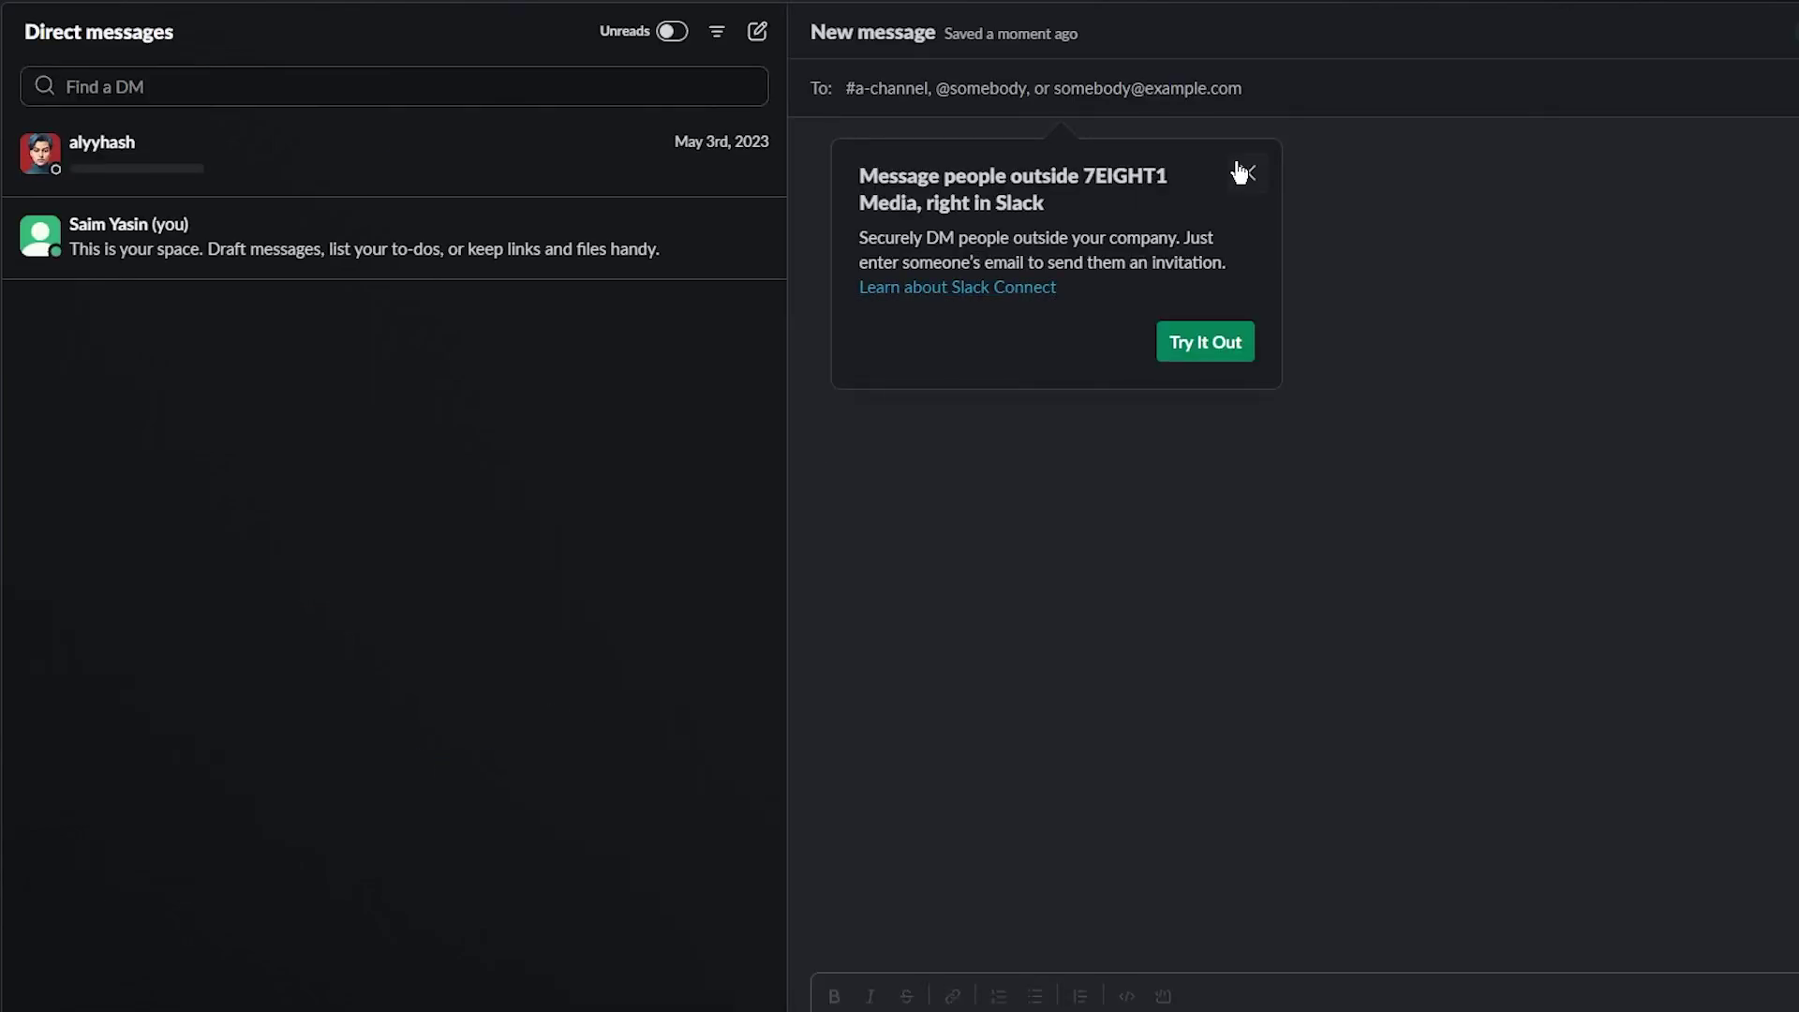
{"action": "left_click", "coordinate": [1241, 172]}
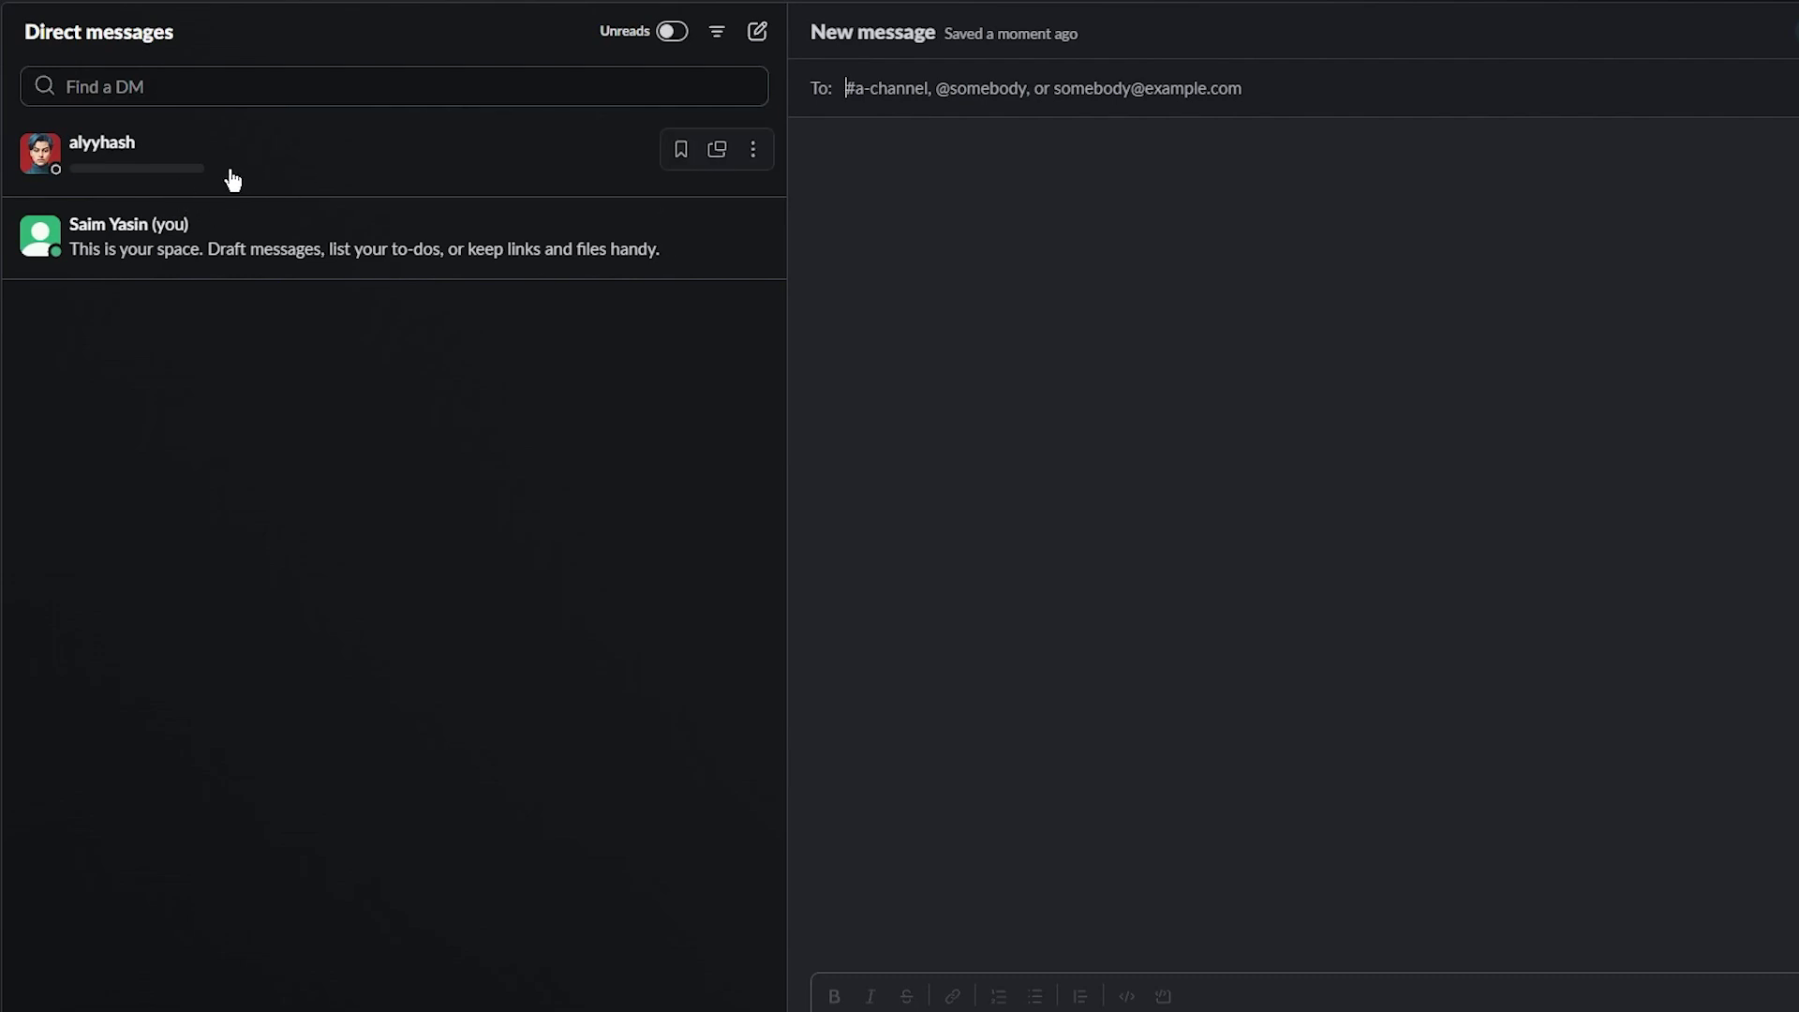
{"action": "left_click", "coordinate": [182, 70]}
{"action": "left_click", "coordinate": [989, 136]}
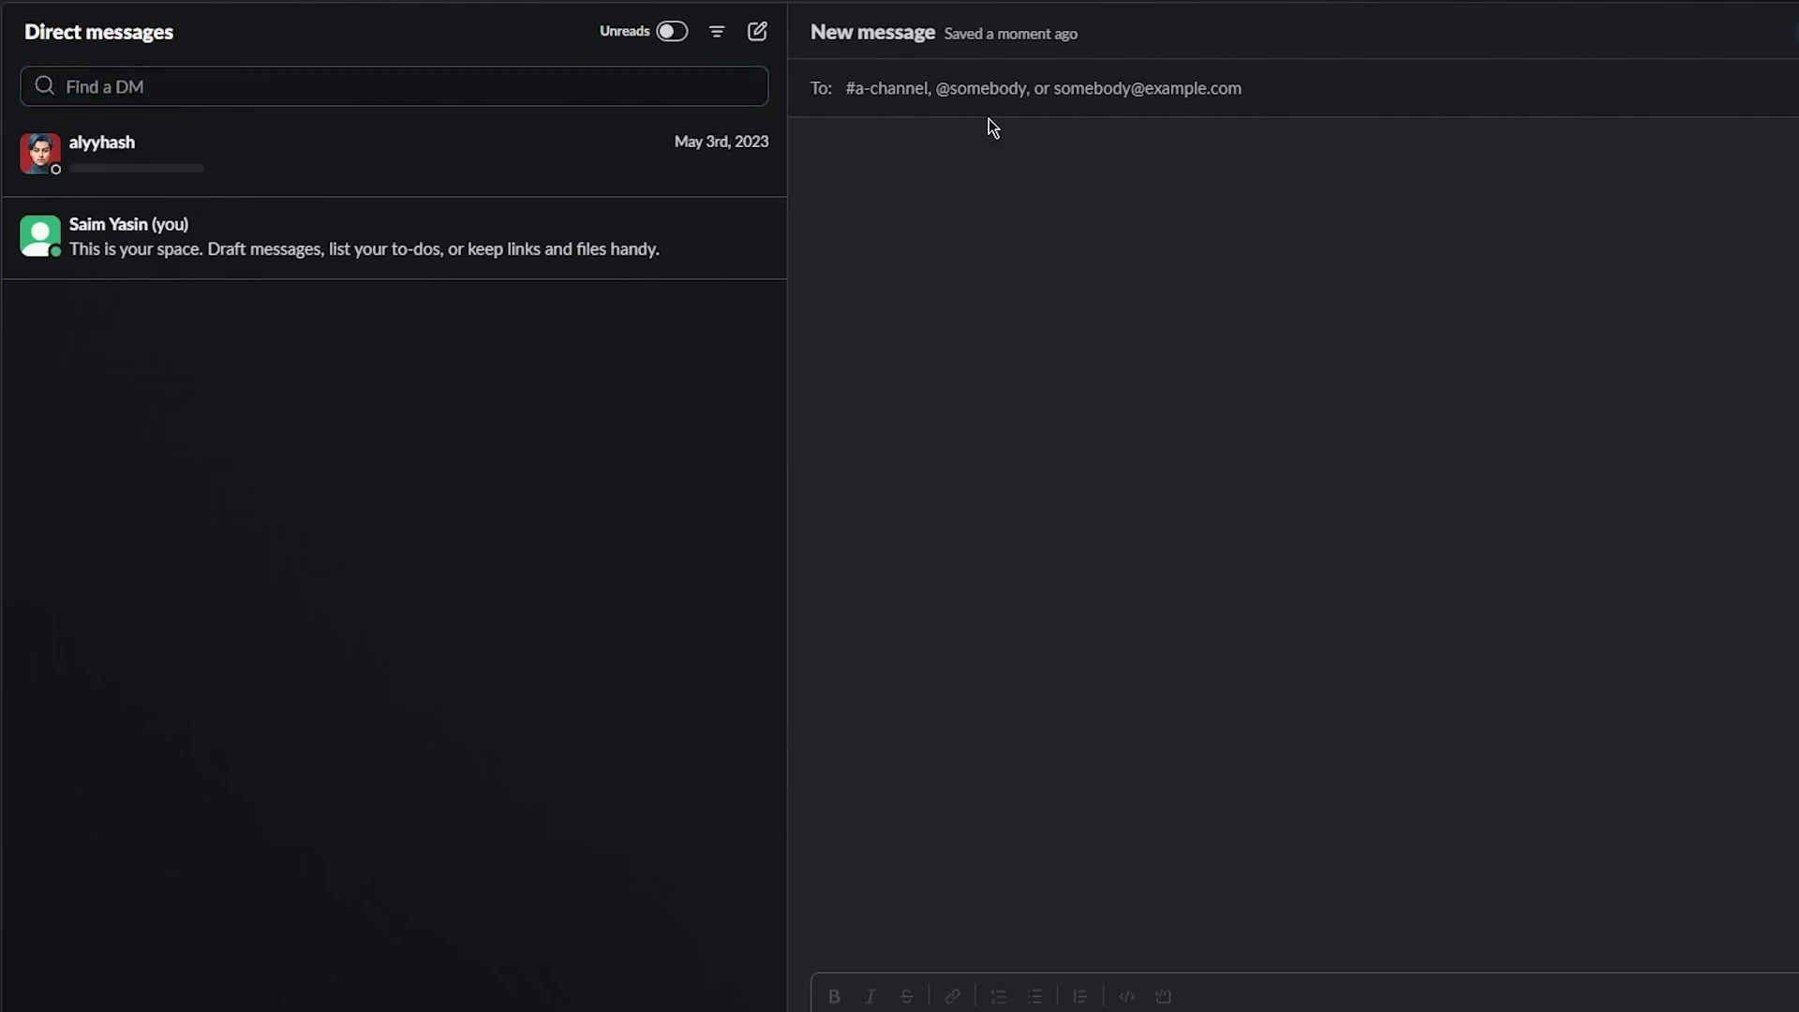
{"action": "left_click", "coordinate": [993, 87]}
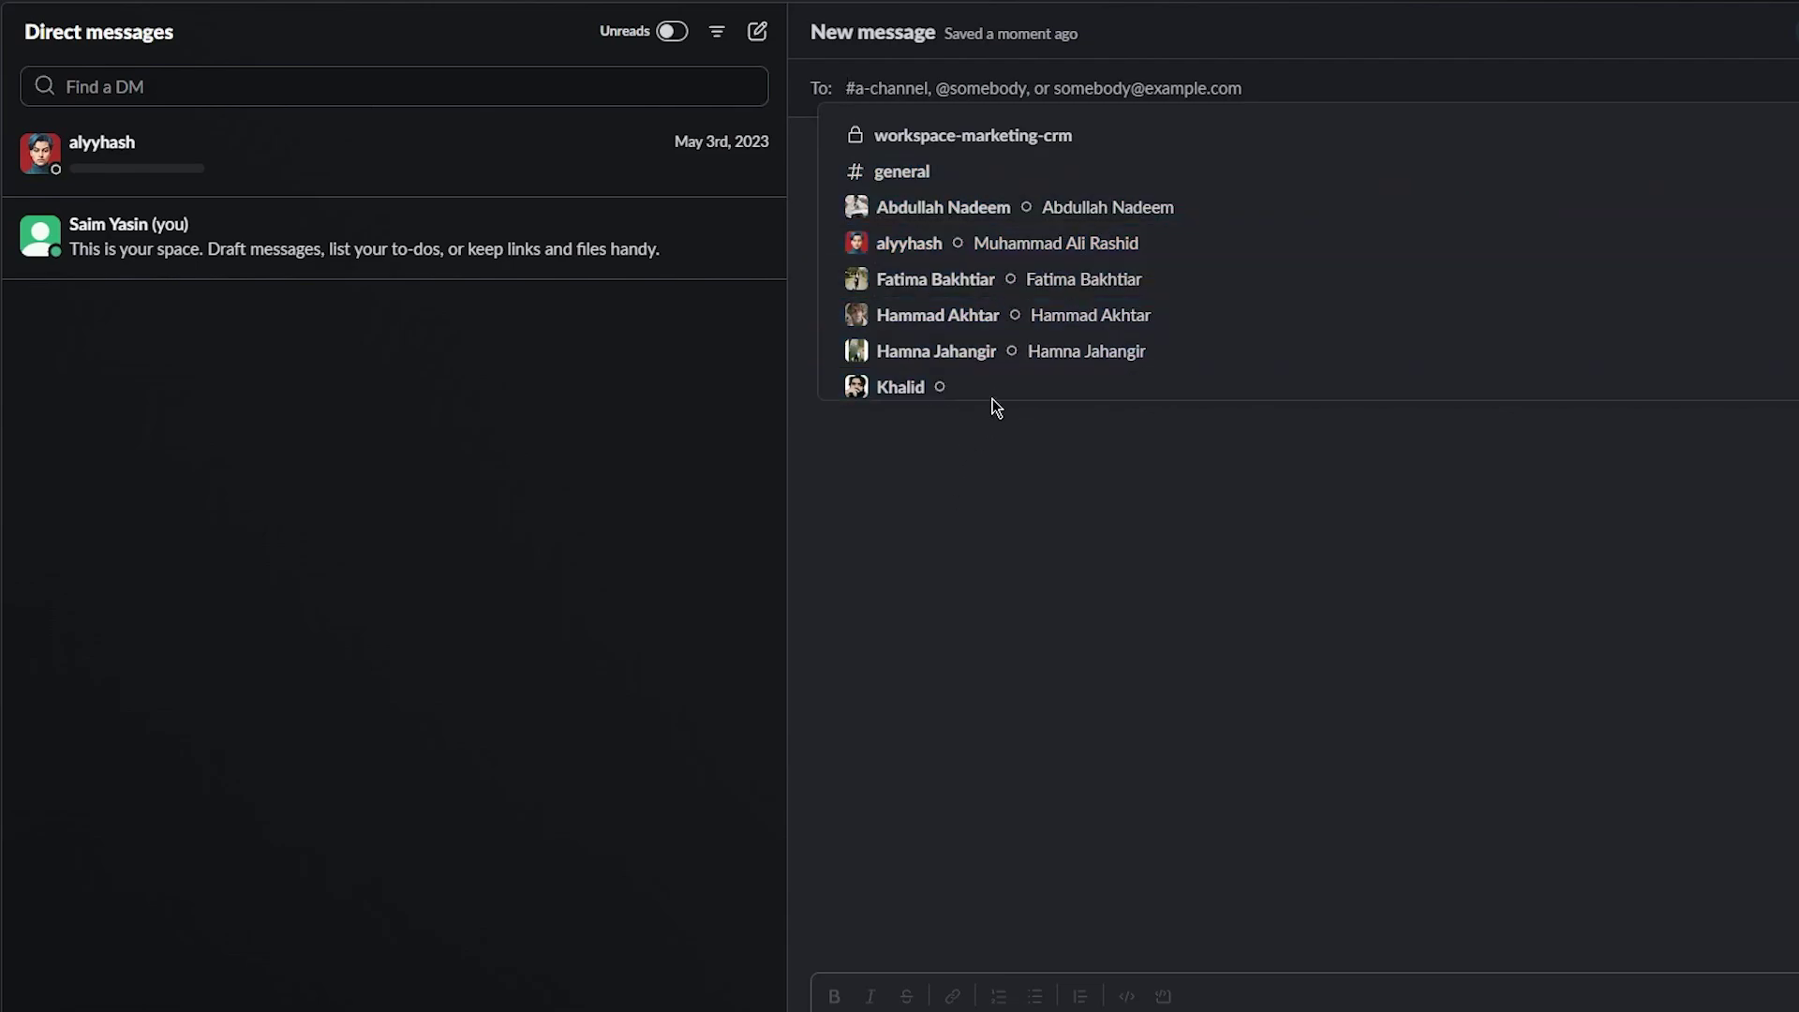
{"action": "left_click", "coordinate": [948, 86]}
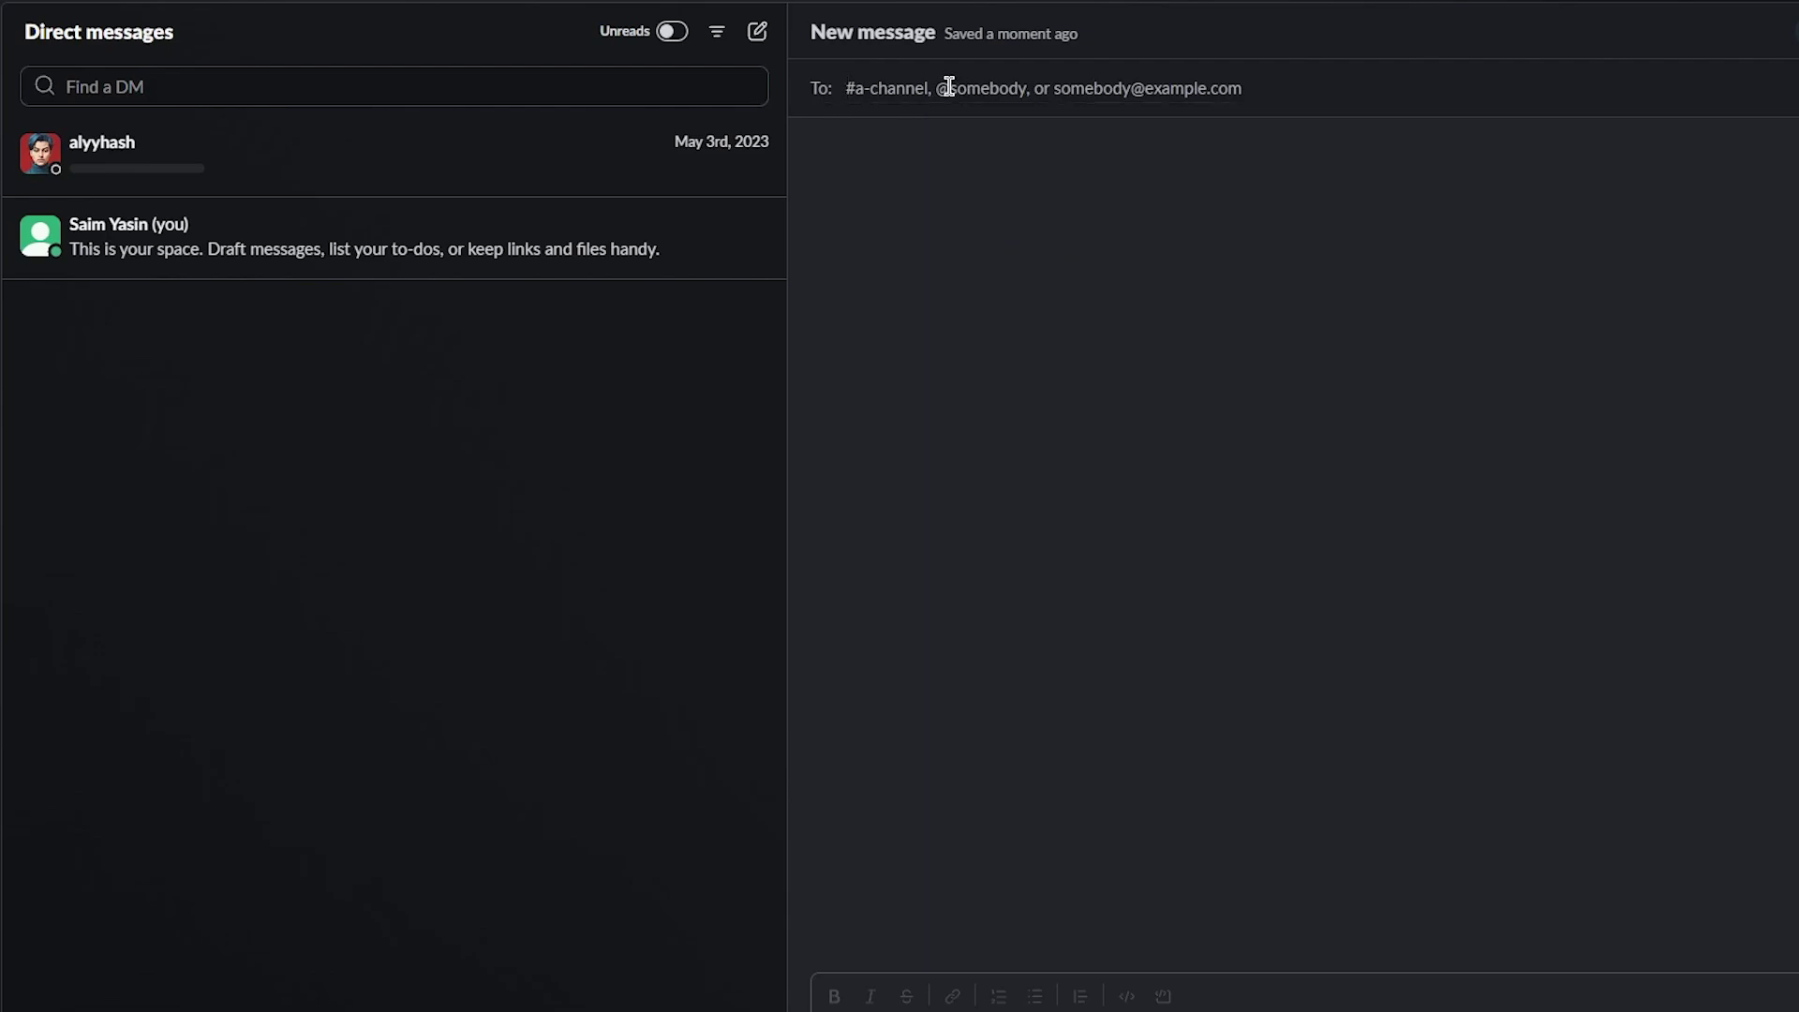
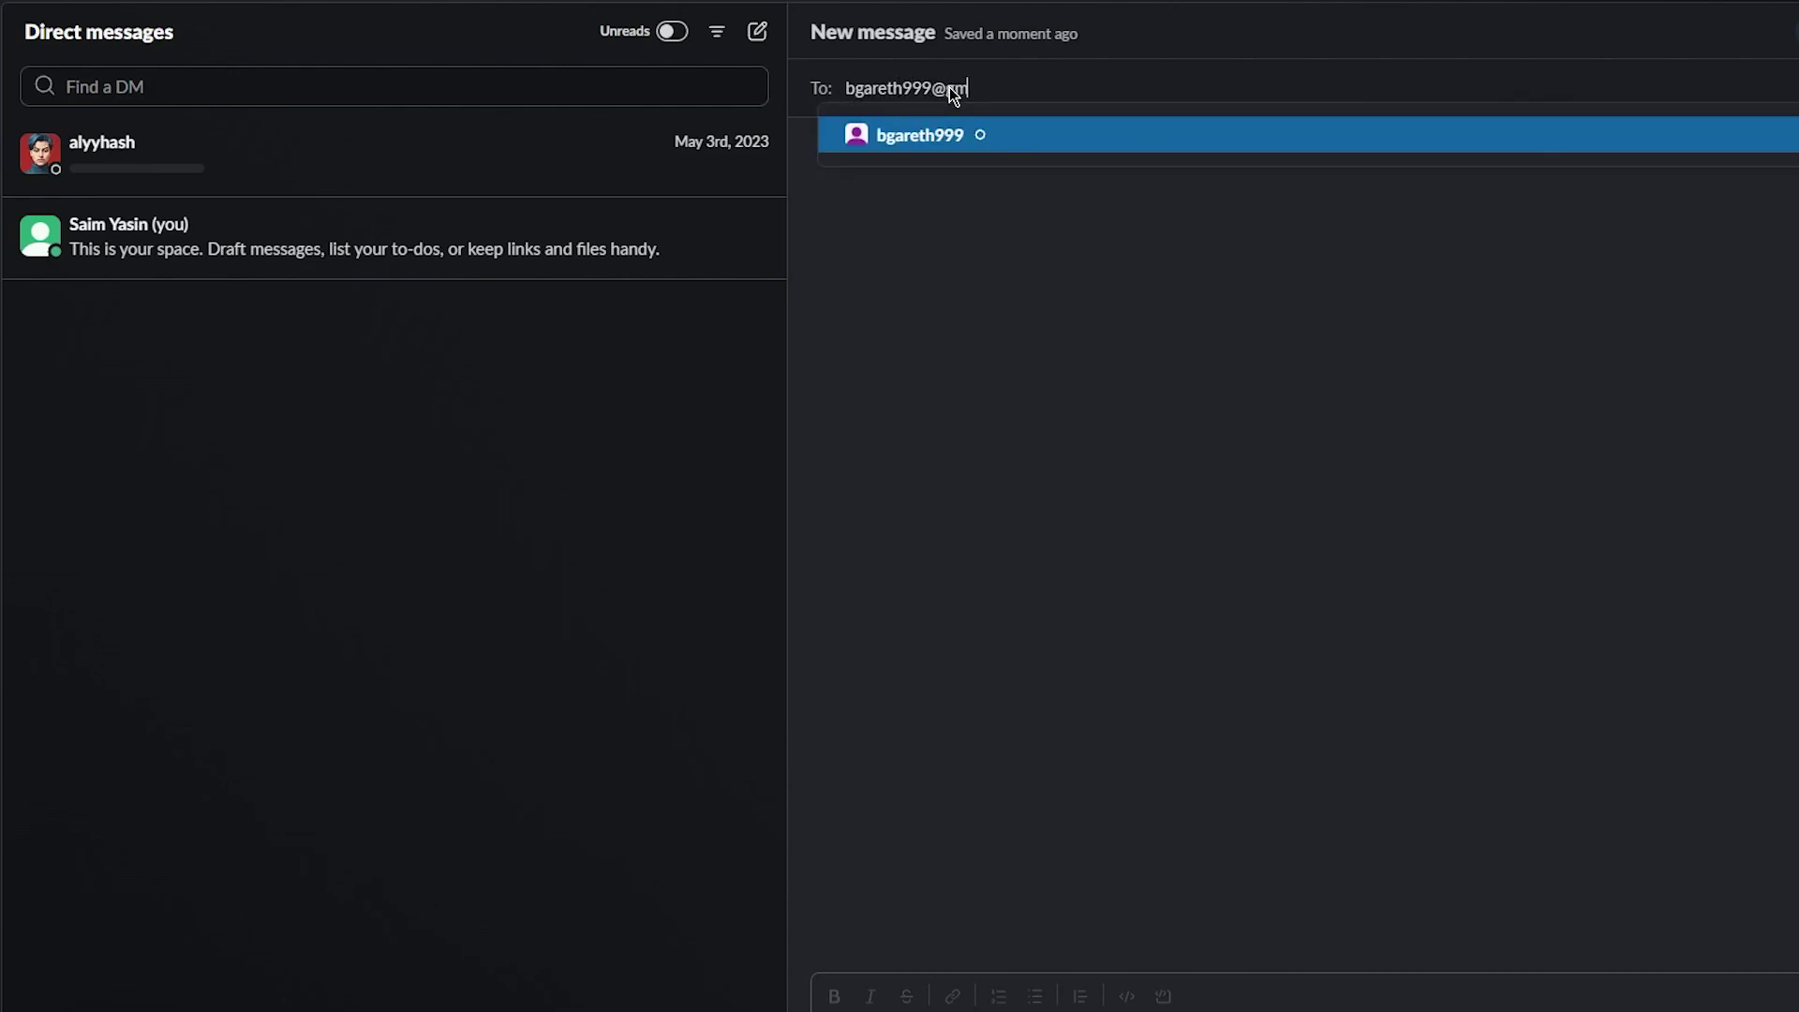
{"action": "key", "text": "Return"}
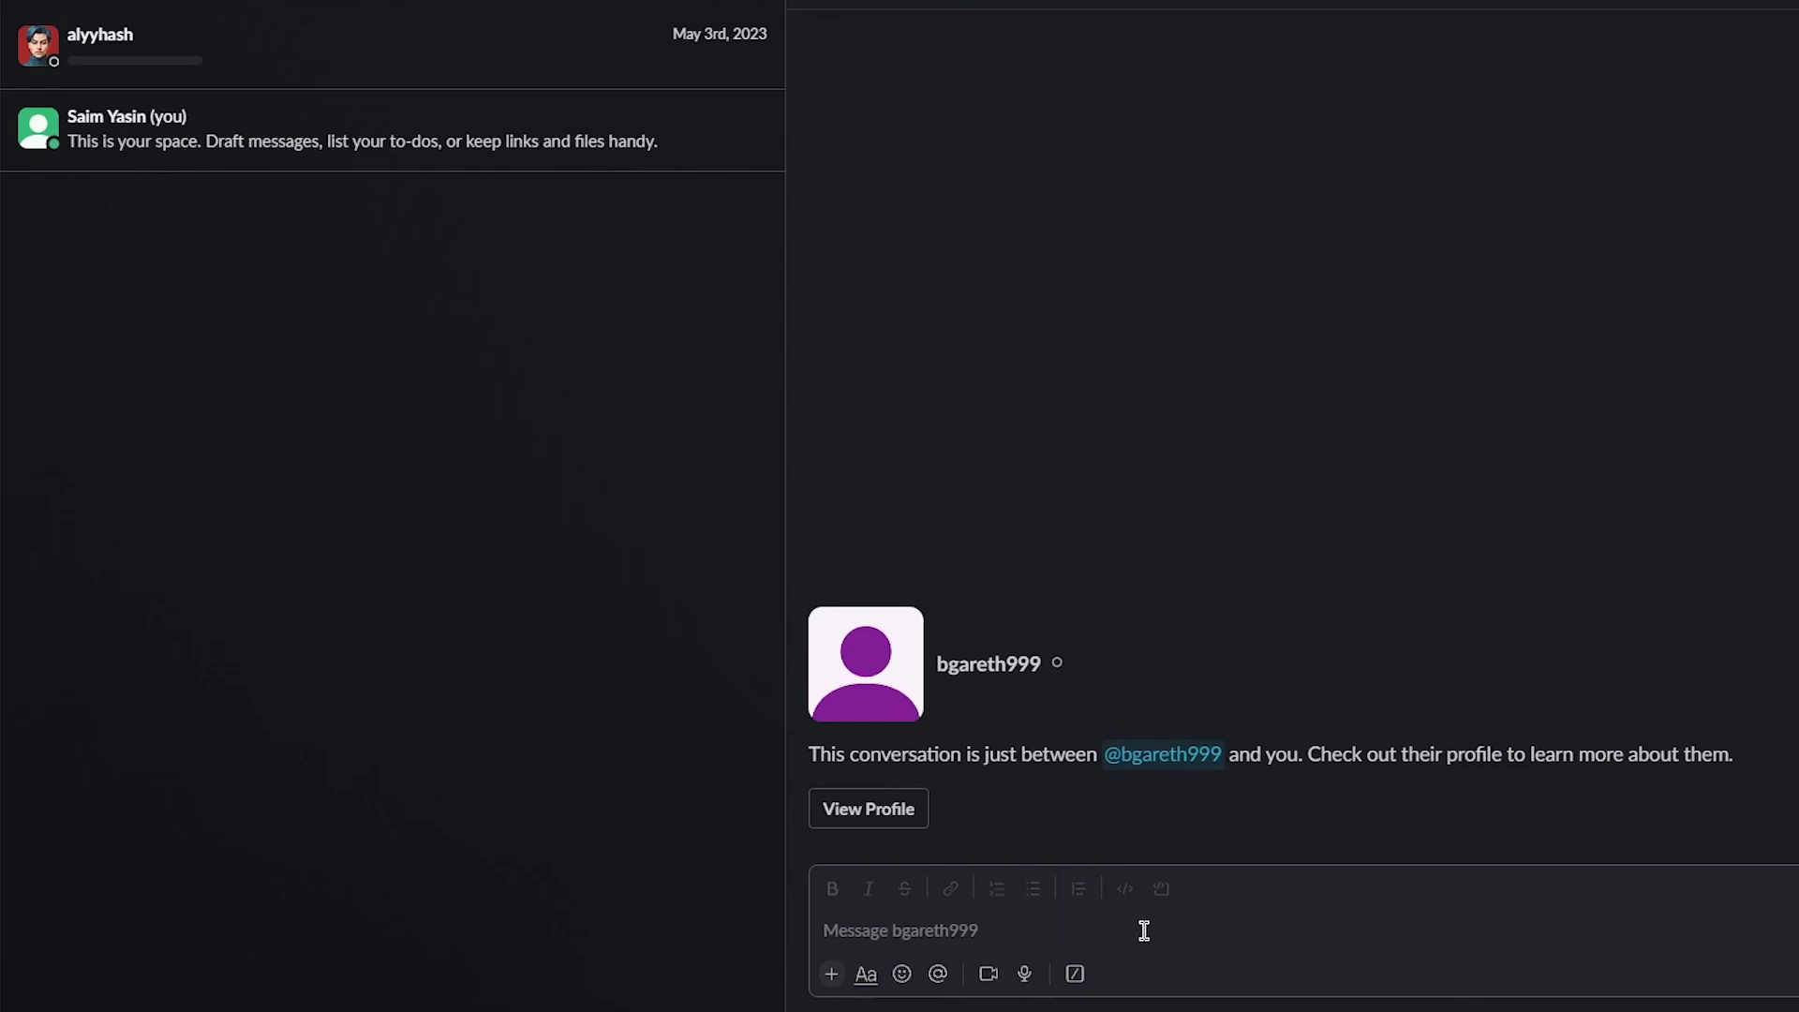
Send the messages 'hi' and 'have u done yesterdays work' to the contact
{"action": "left_click", "coordinate": [1094, 946]}
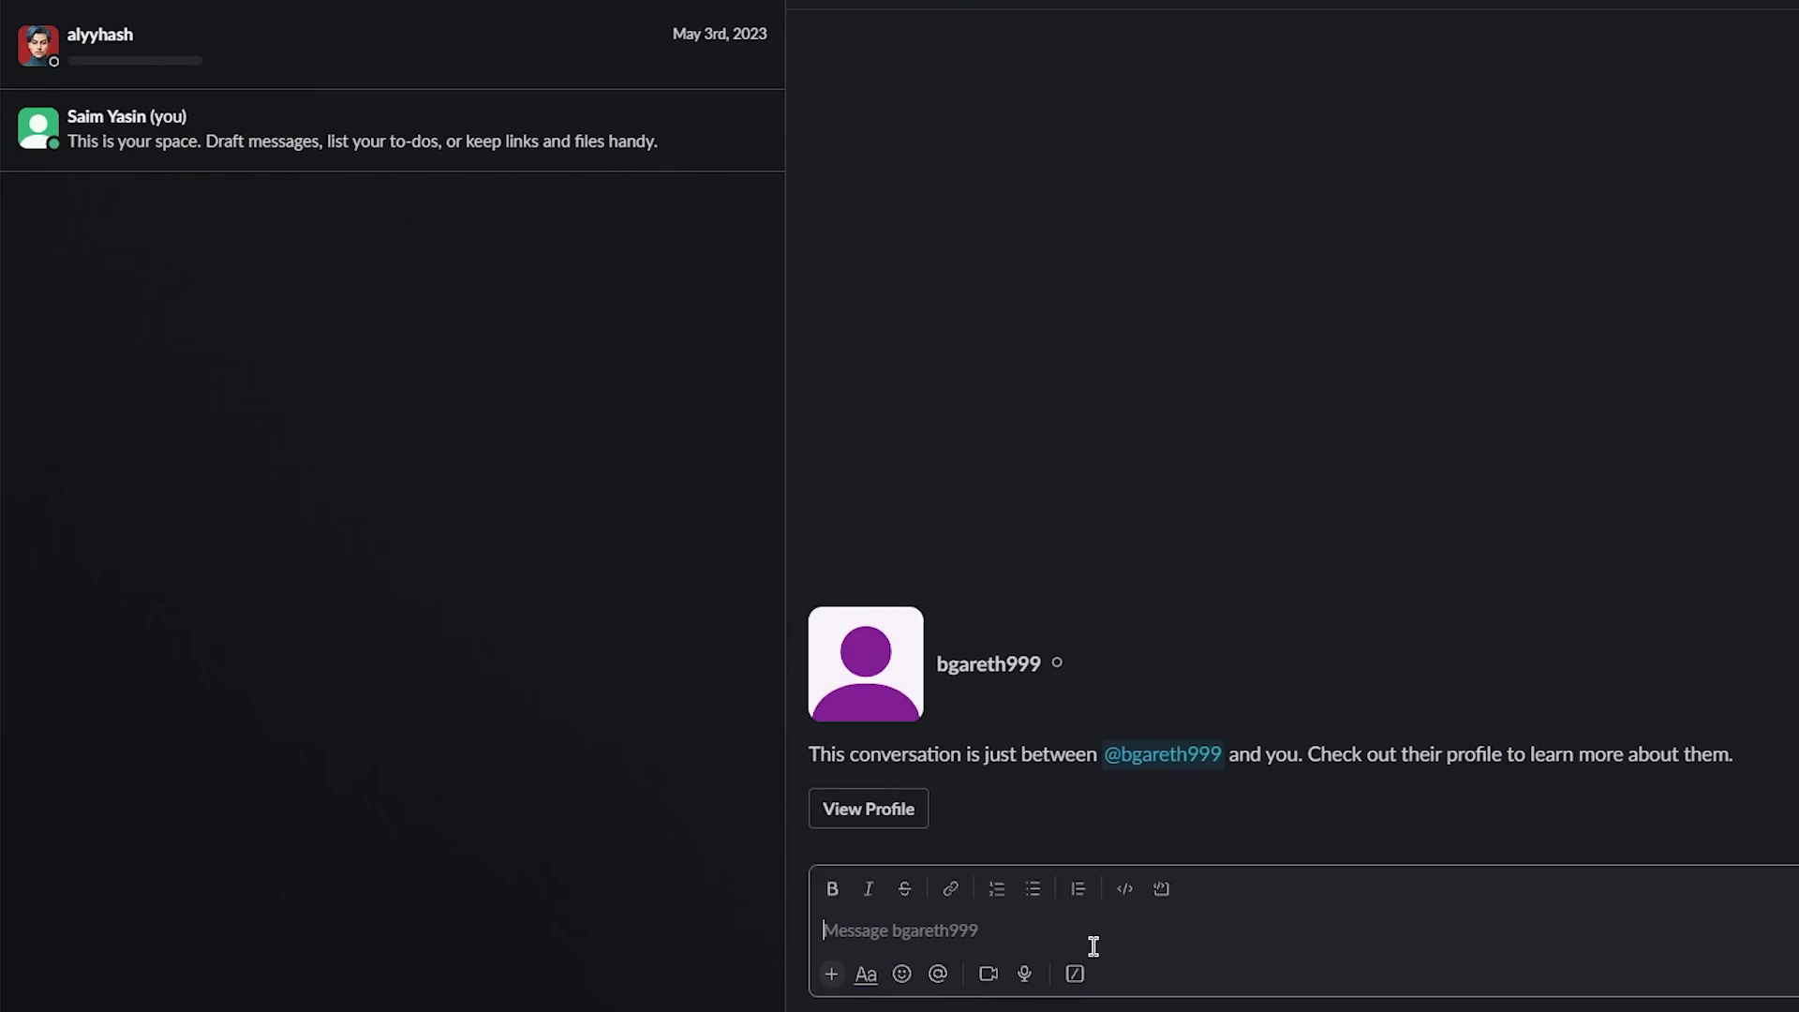
{"action": "type", "text": "hi"}
{"action": "key", "text": "Return"}
{"action": "type", "text": "have u done y"}
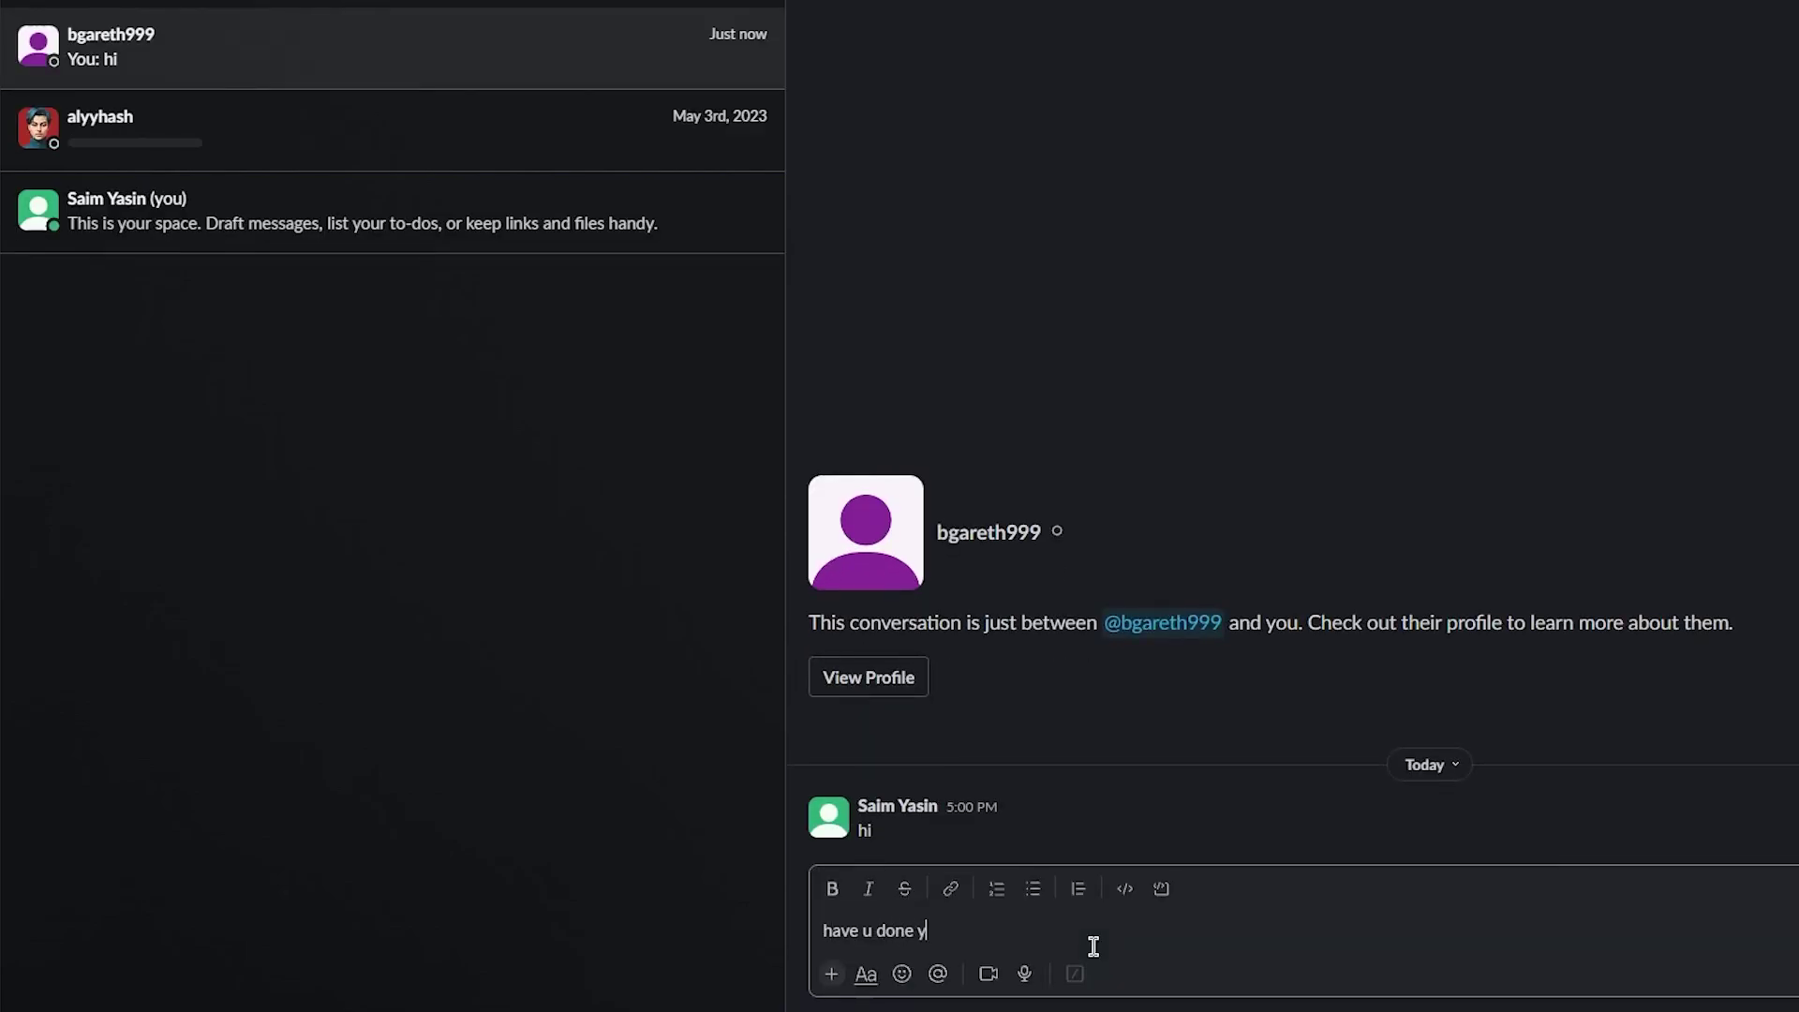
{"action": "type", "text": "esterdays work"}
{"action": "key", "text": "Return"}
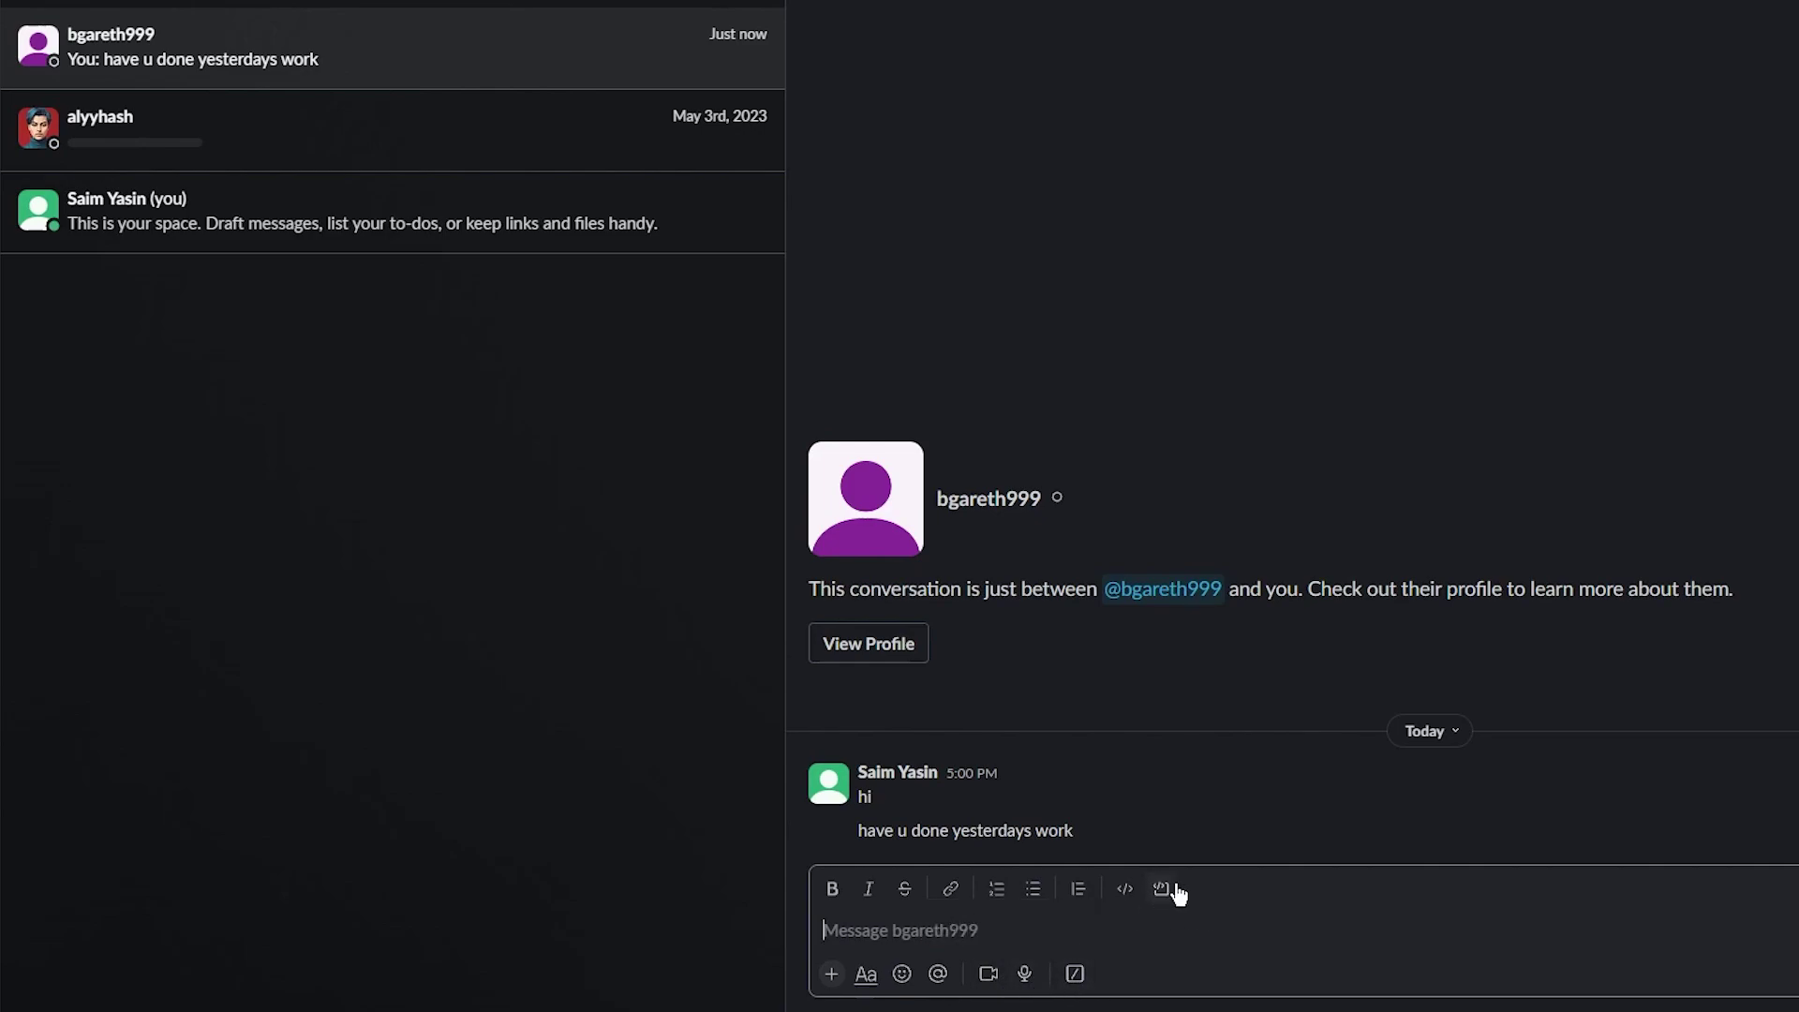
Toggle code formatting on and off, then bring up the attachment options
{"action": "left_click", "coordinate": [1125, 891]}
{"action": "left_click", "coordinate": [1123, 890]}
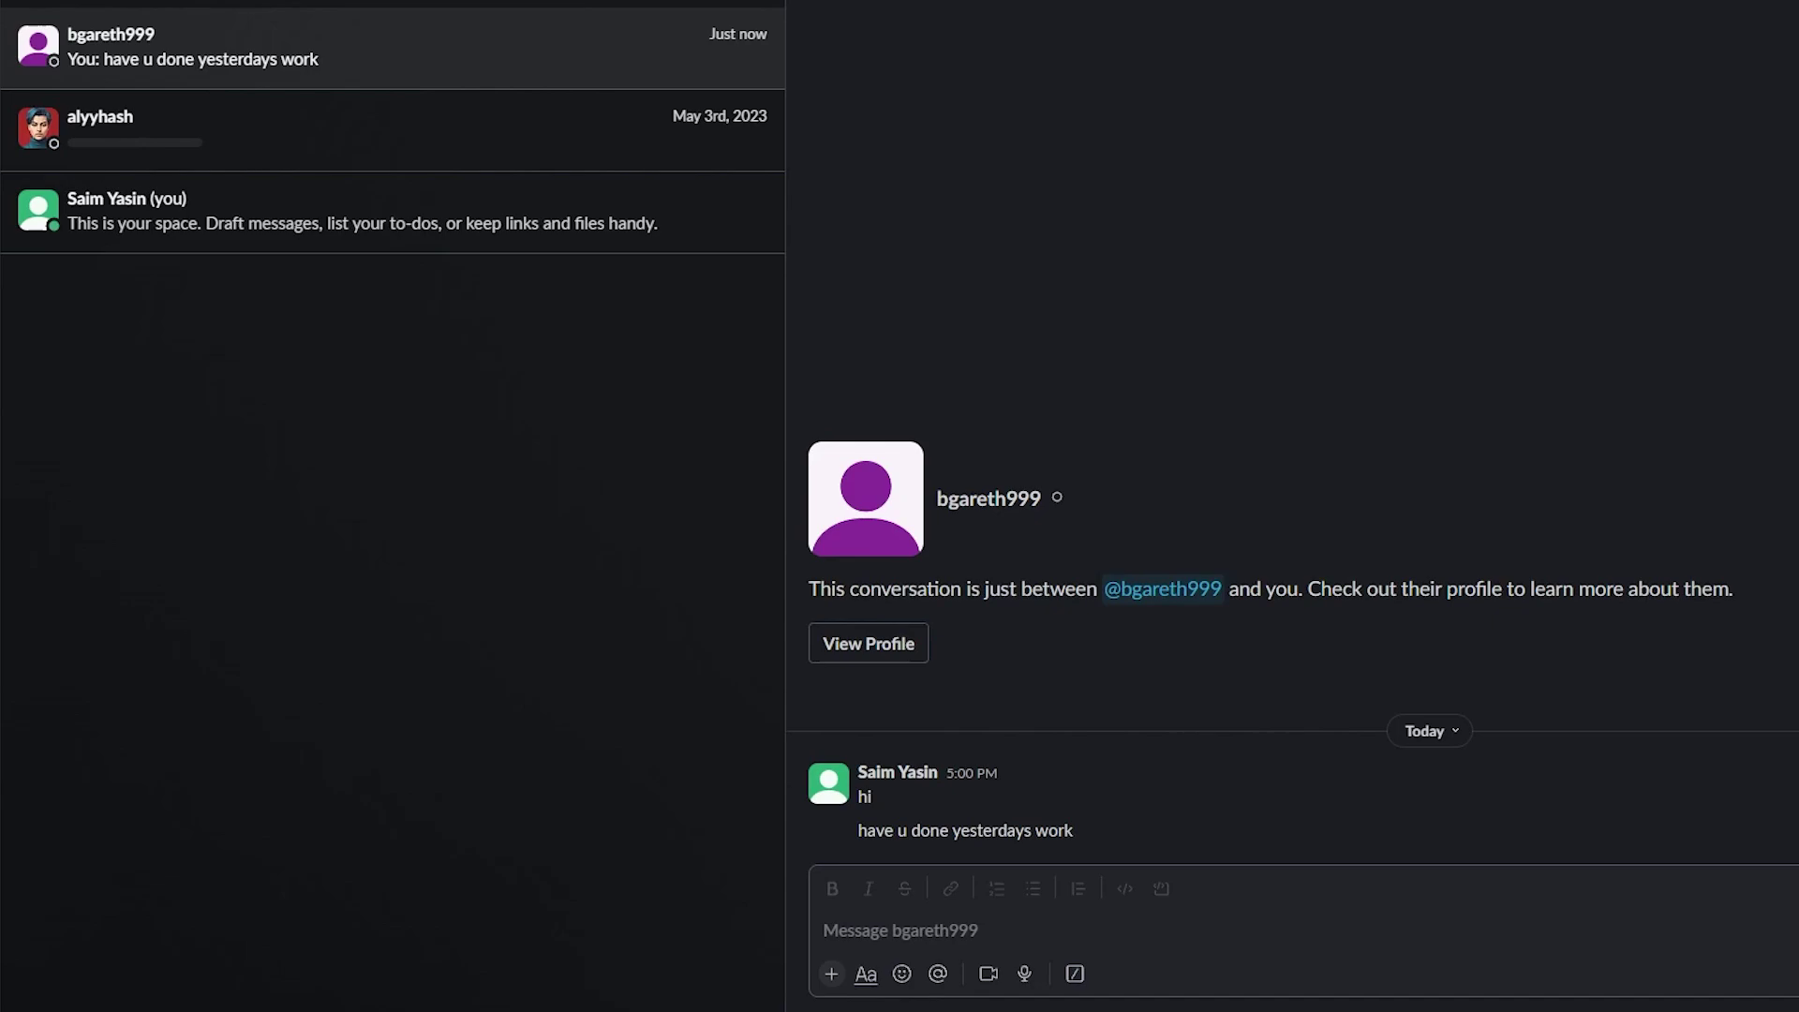
{"action": "left_click", "coordinate": [1387, 944]}
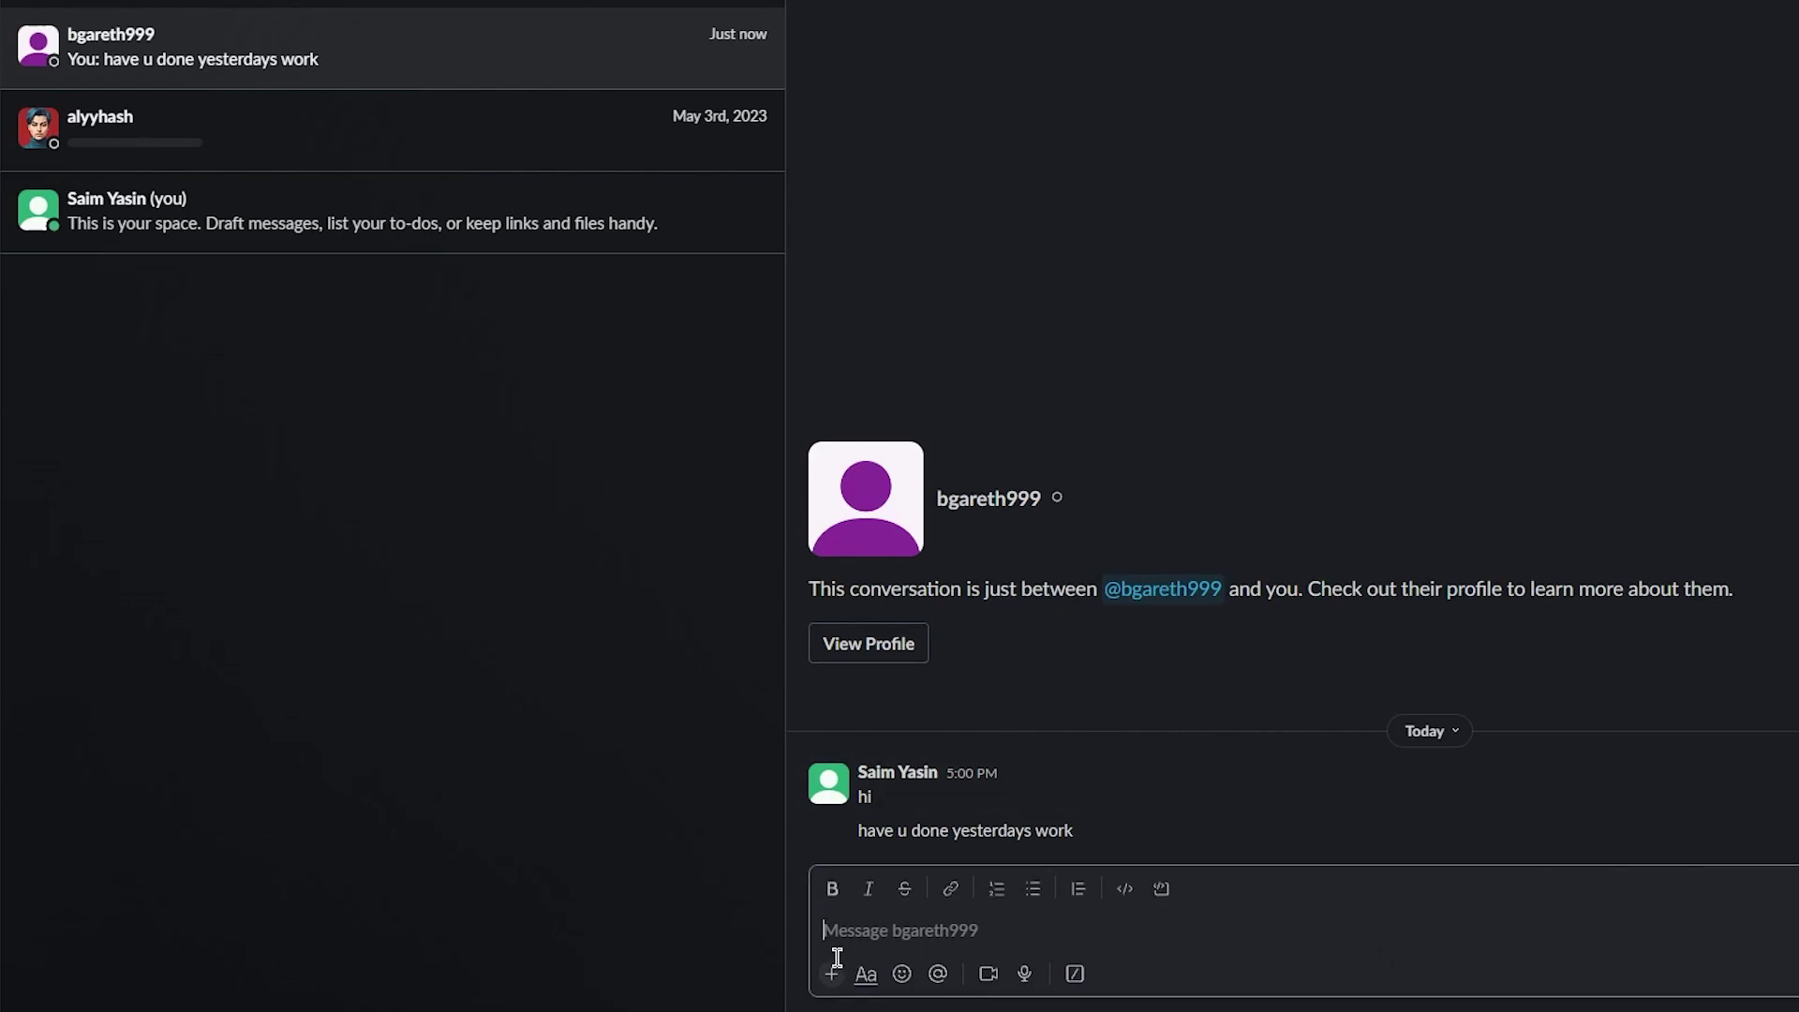
{"action": "left_click", "coordinate": [832, 974]}
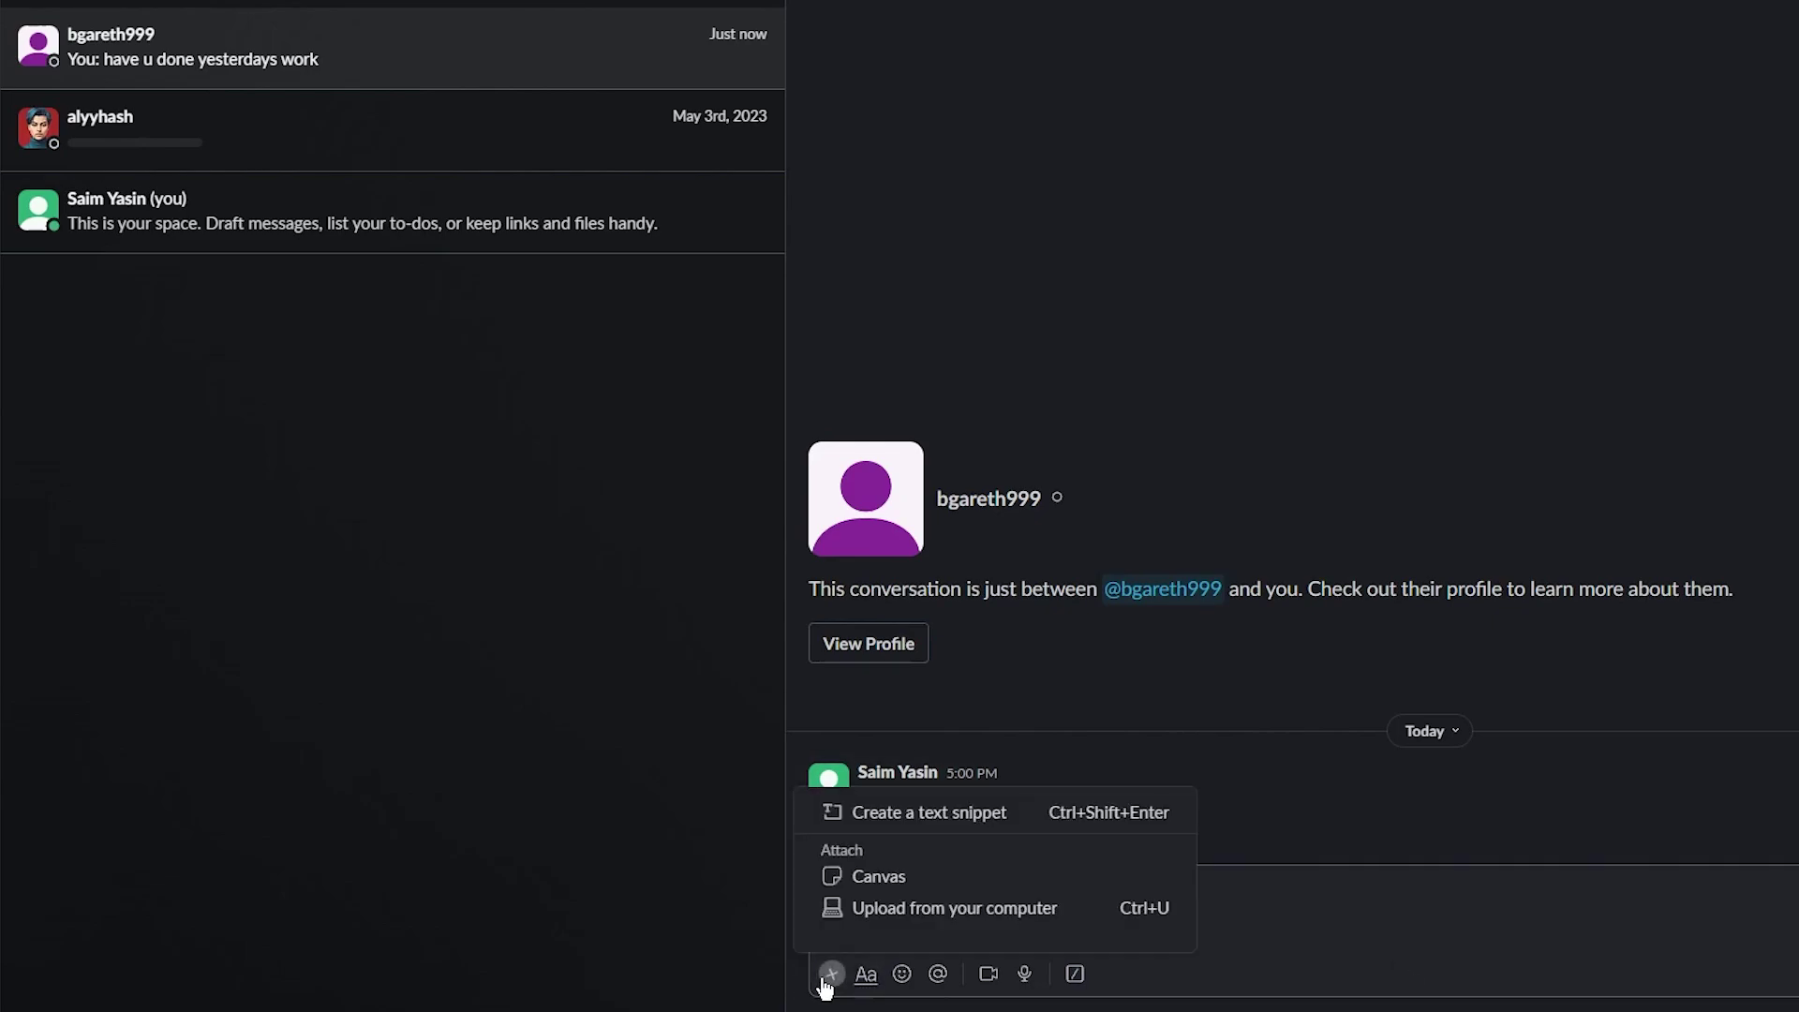
Cancel a canvas, then upload 50-contacts.csv from Downloads into the message draft
{"action": "left_click", "coordinate": [902, 875]}
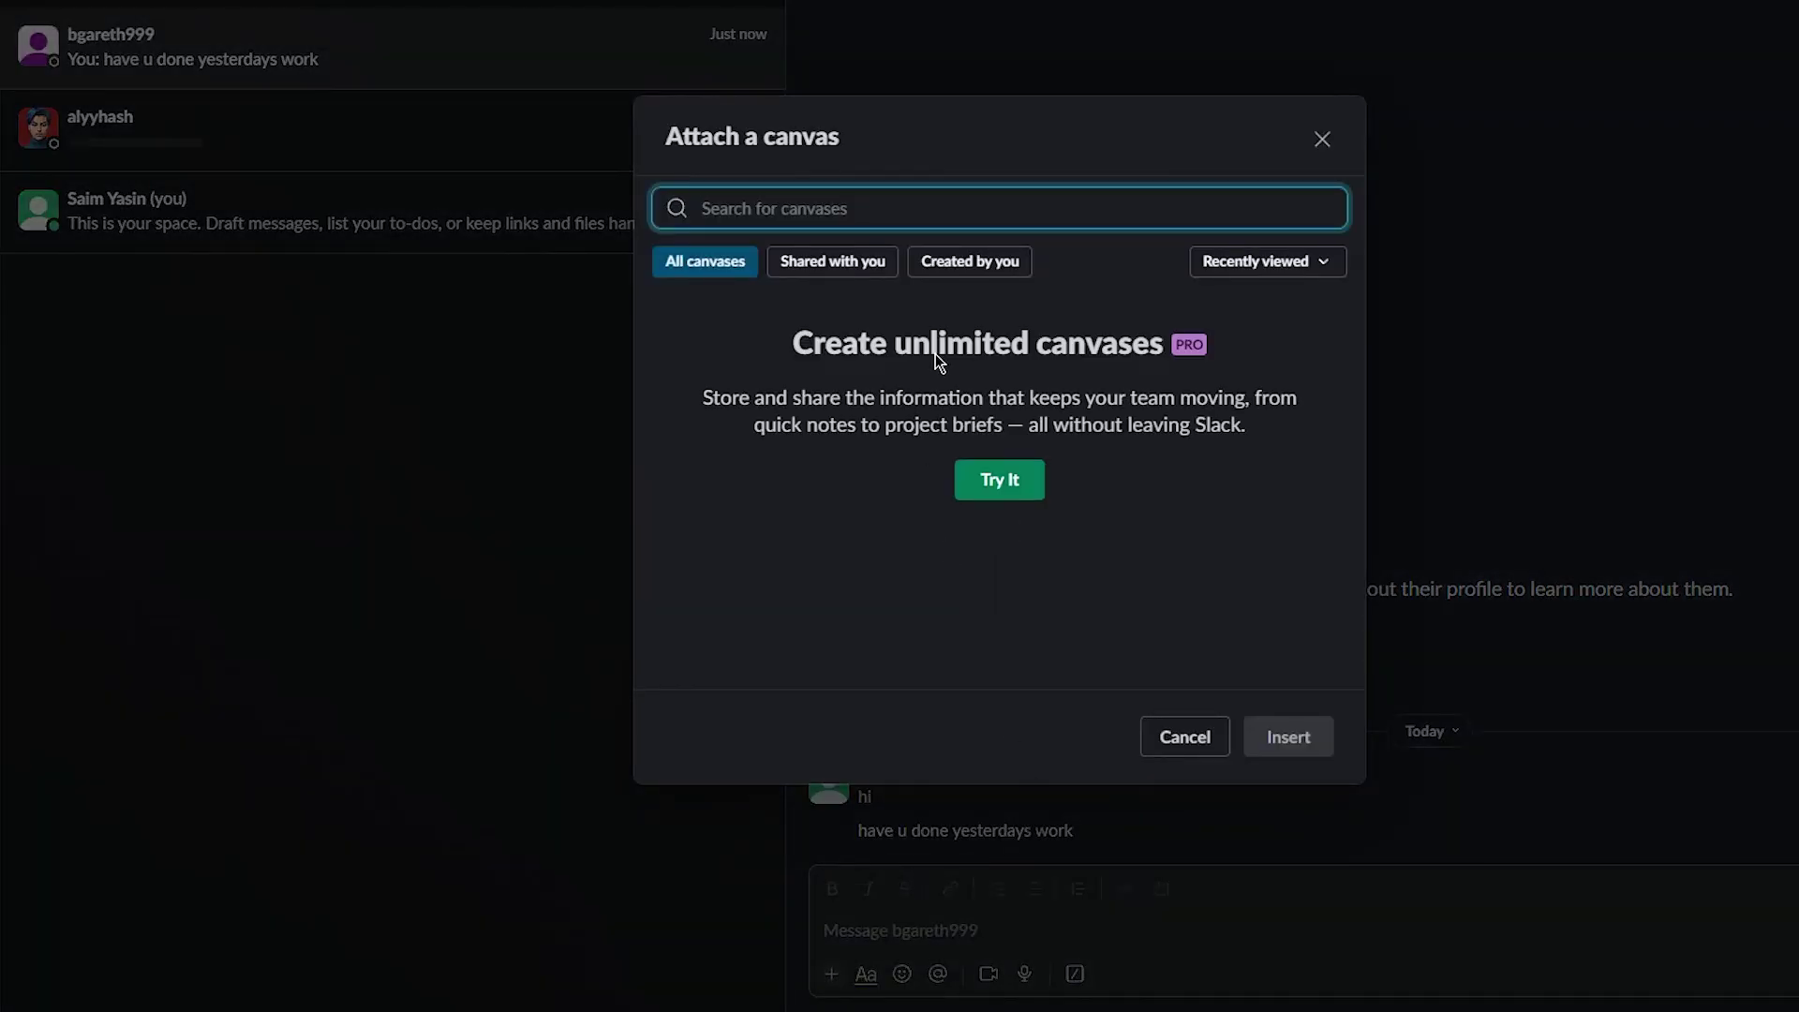
{"action": "left_click", "coordinate": [1185, 740]}
{"action": "left_click", "coordinate": [831, 973]}
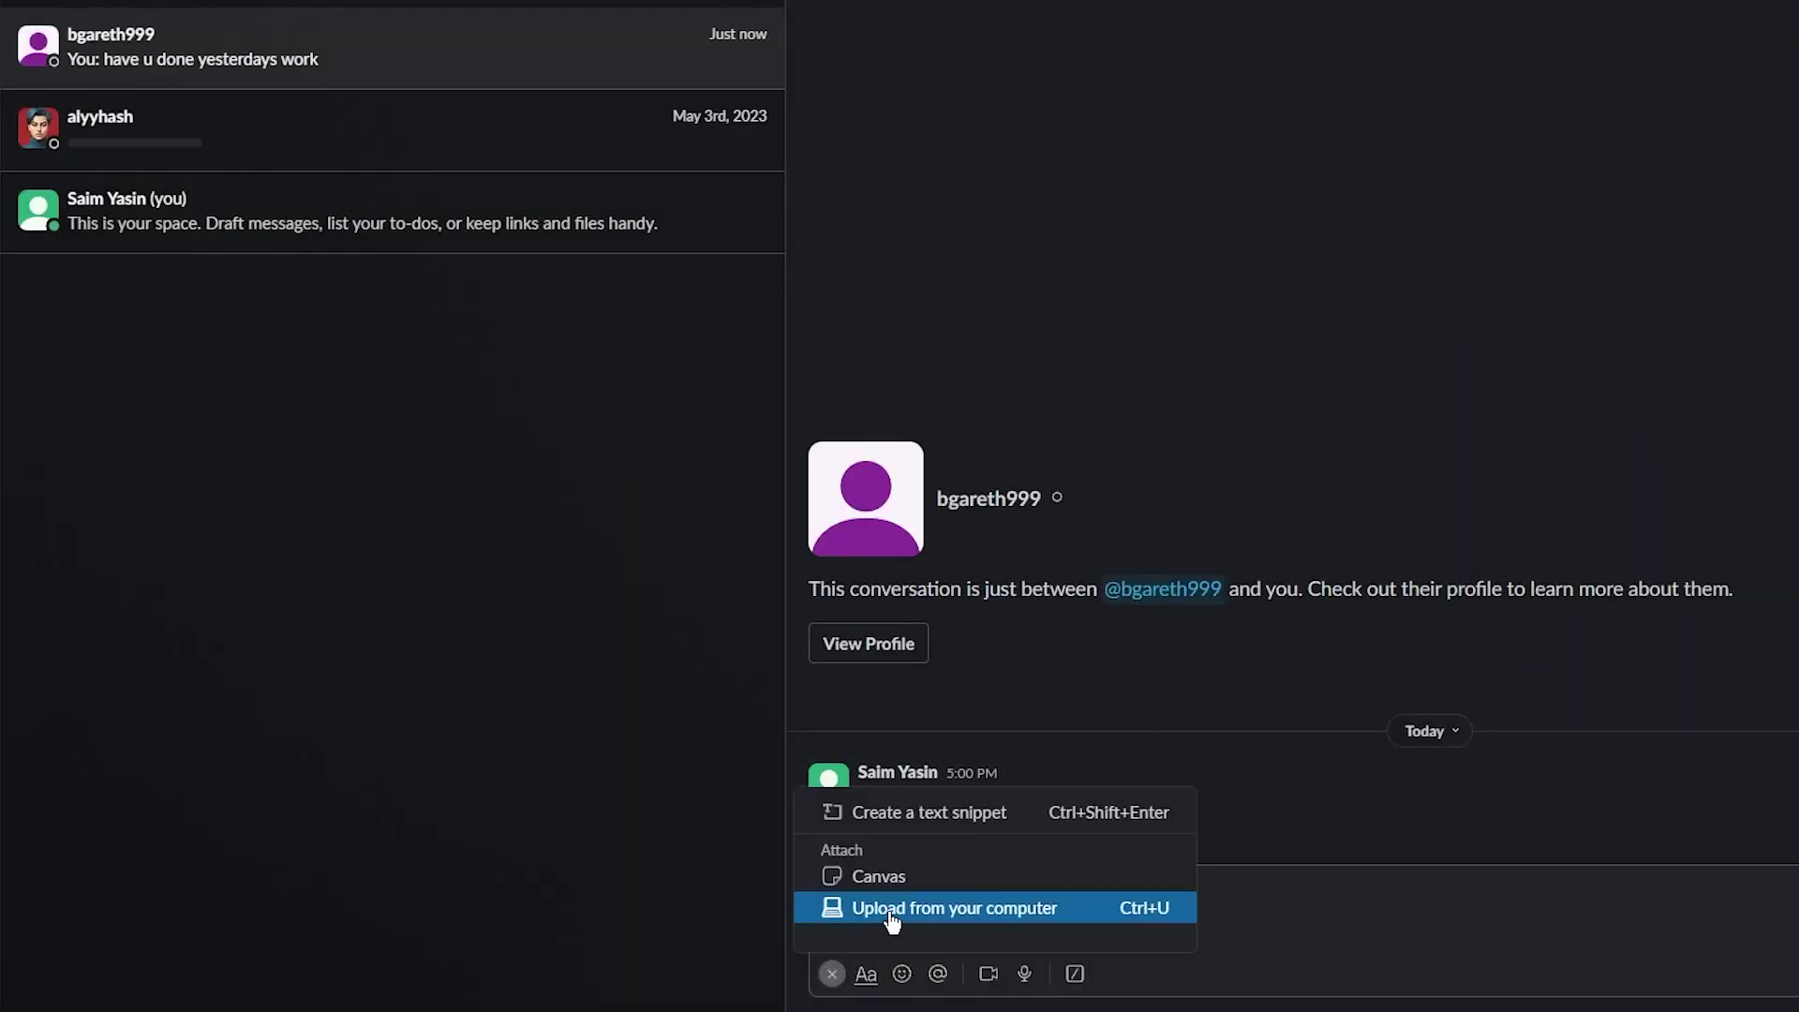
{"action": "left_click", "coordinate": [827, 908]}
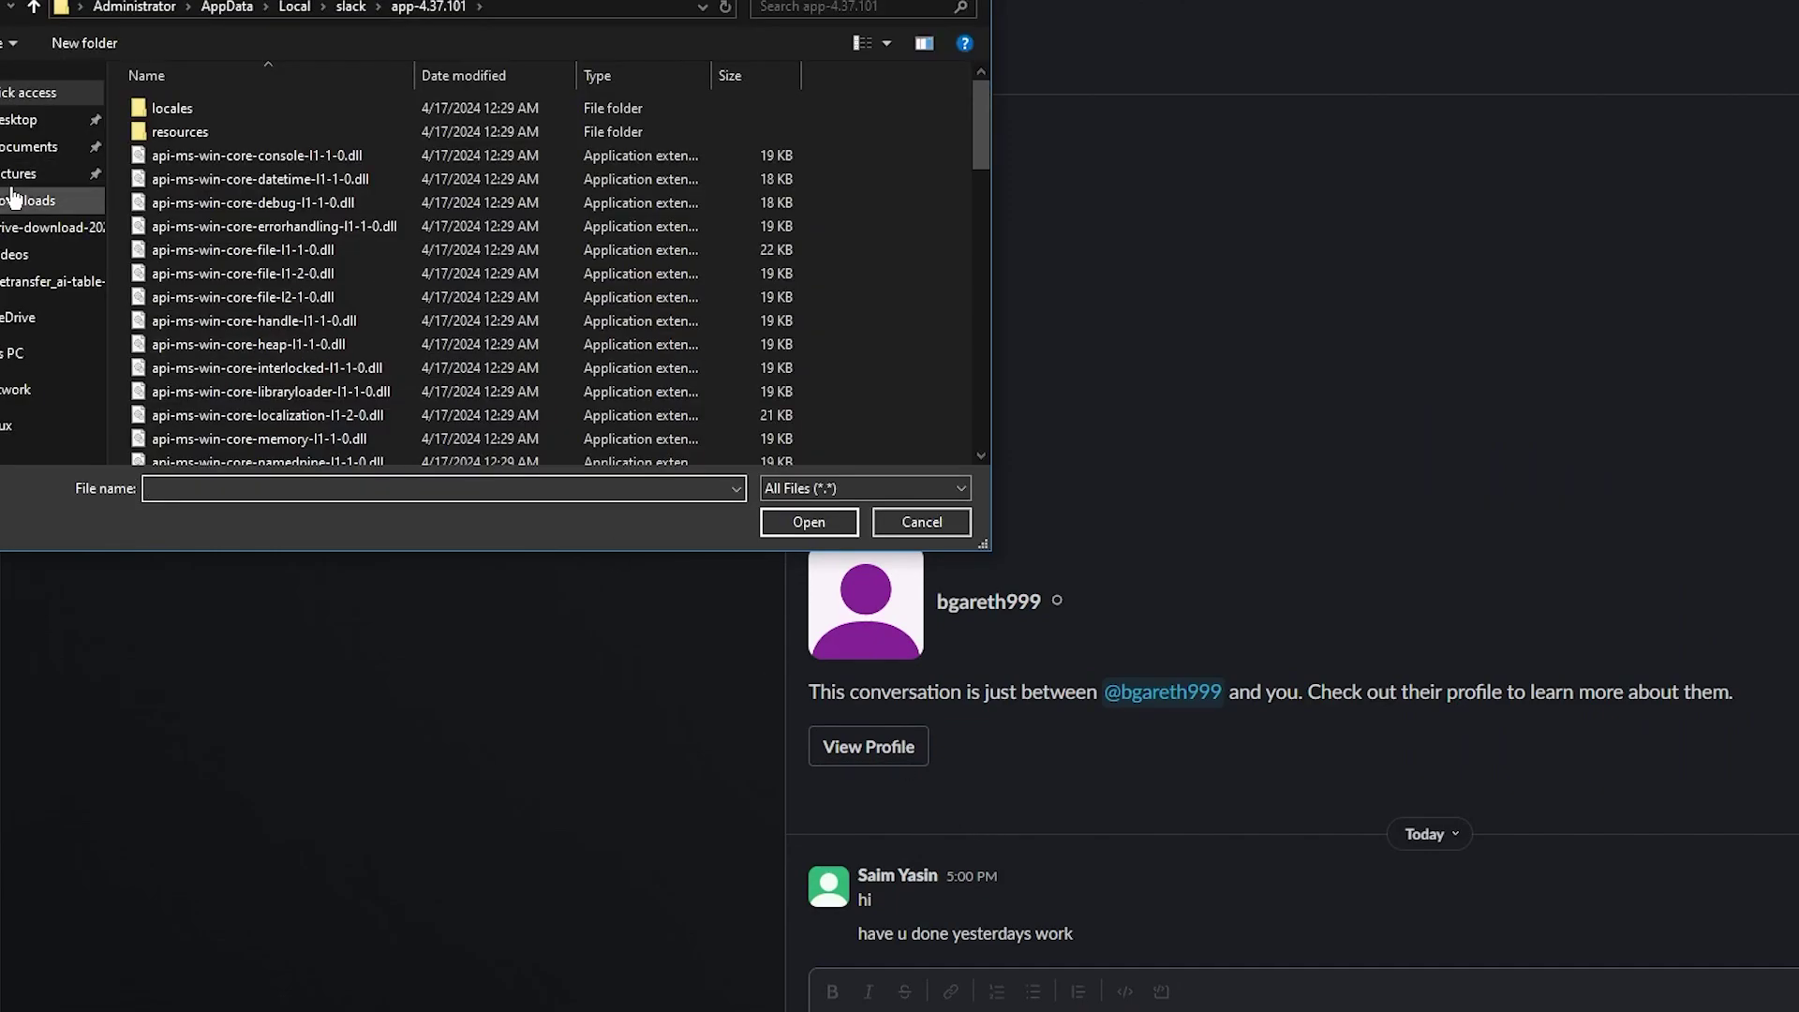
{"action": "left_click", "coordinate": [28, 201]}
{"action": "scroll", "coordinate": [351, 223], "scroll_direction": "down", "scroll_amount": 2}
{"action": "scroll", "coordinate": [352, 223], "scroll_direction": "up", "scroll_amount": 2}
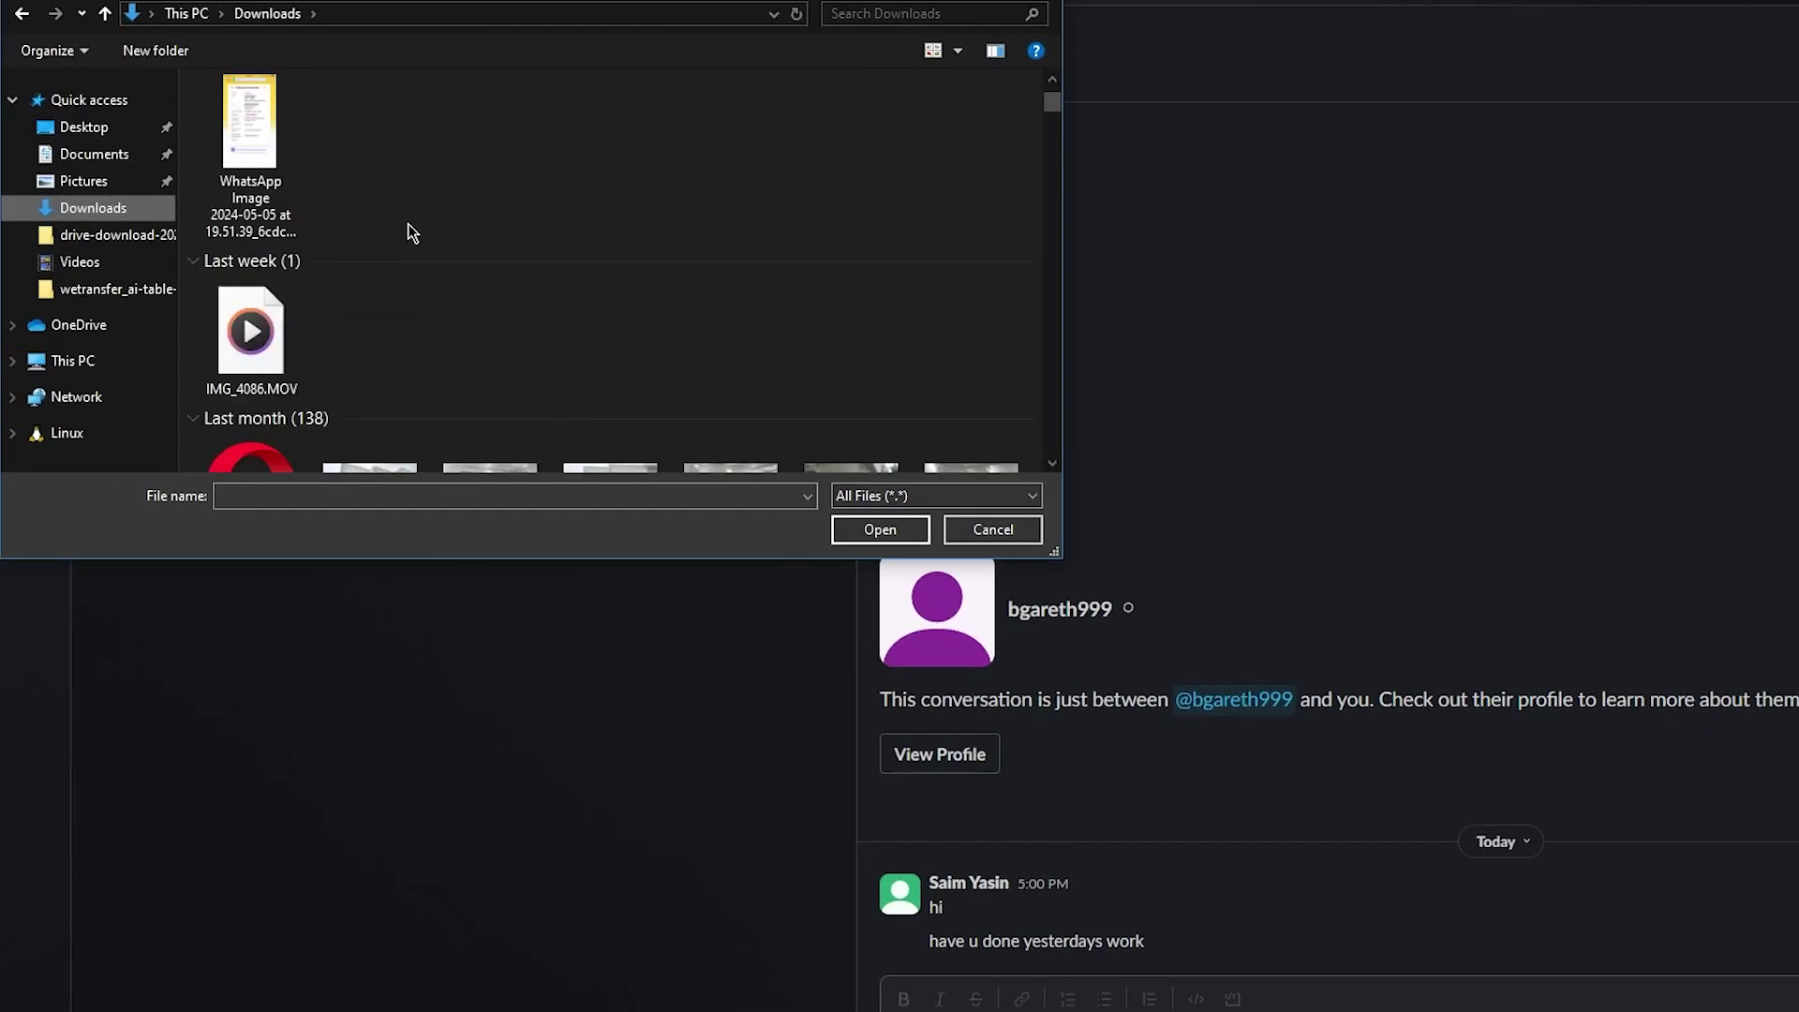
{"action": "double_click", "coordinate": [231, 178]}
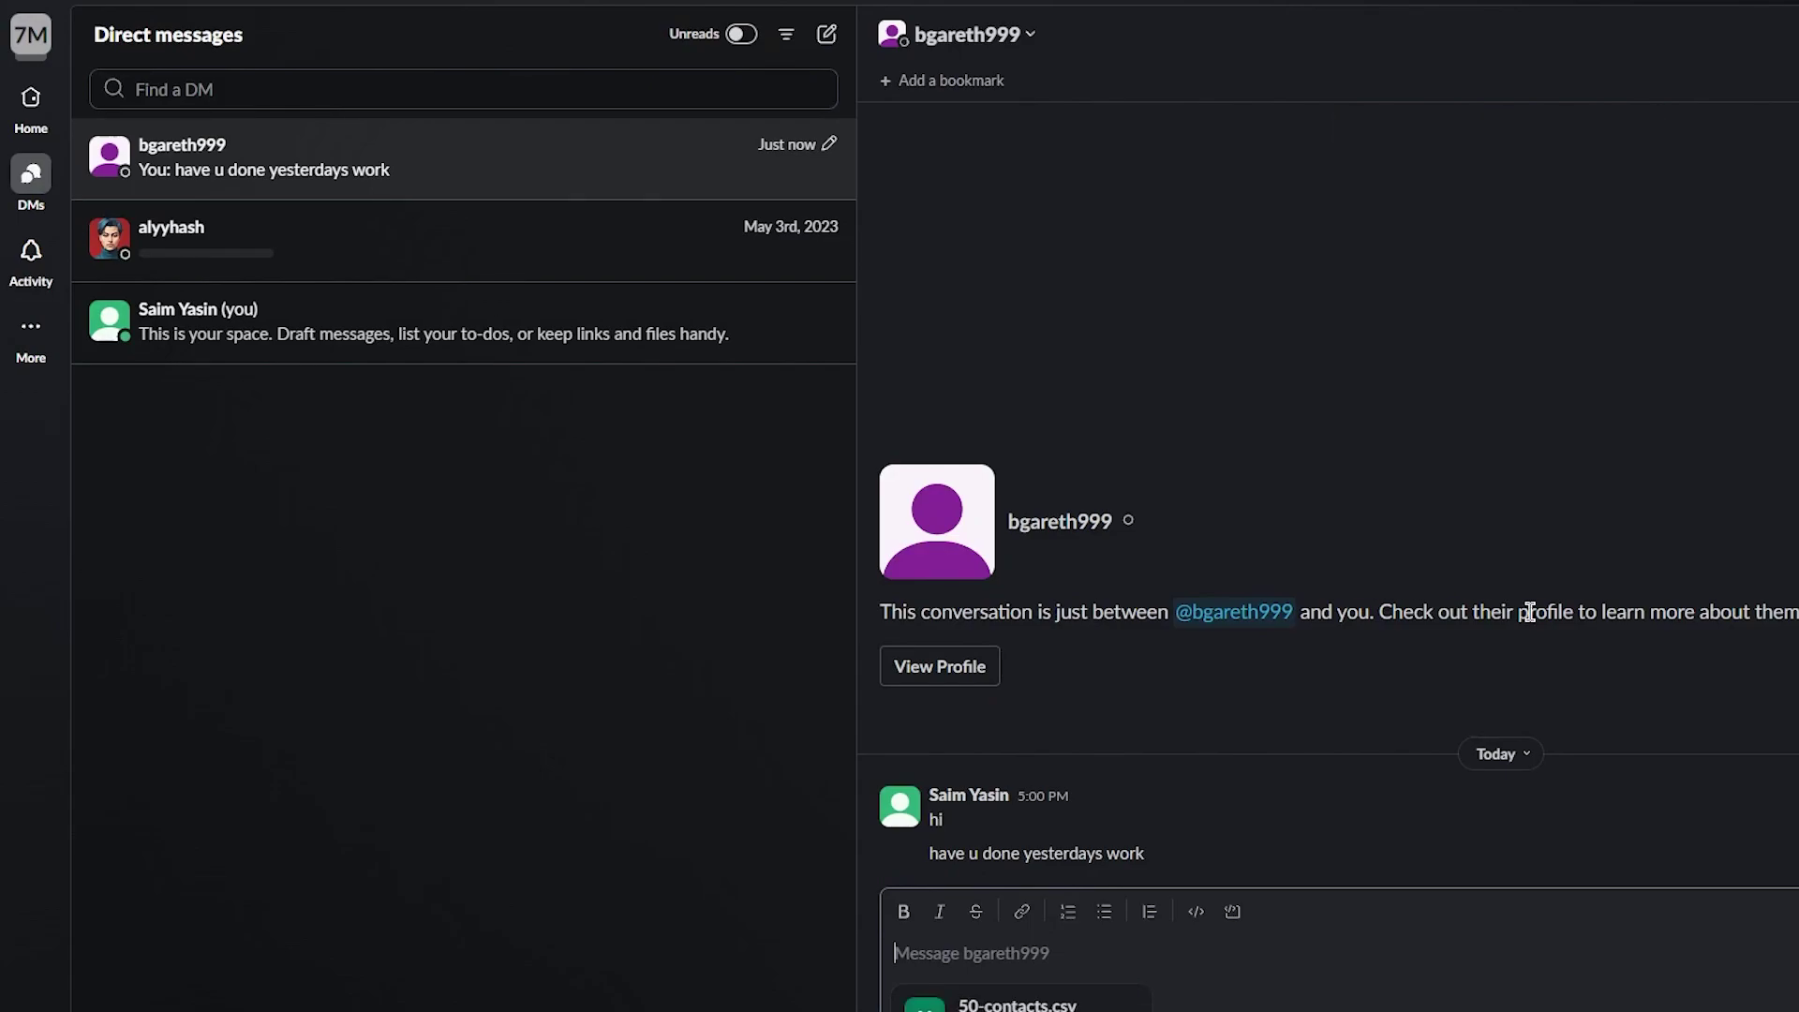
Send 50-contacts.csv in the DM and expand its inline table preview to show every row
{"action": "key", "text": "Return"}
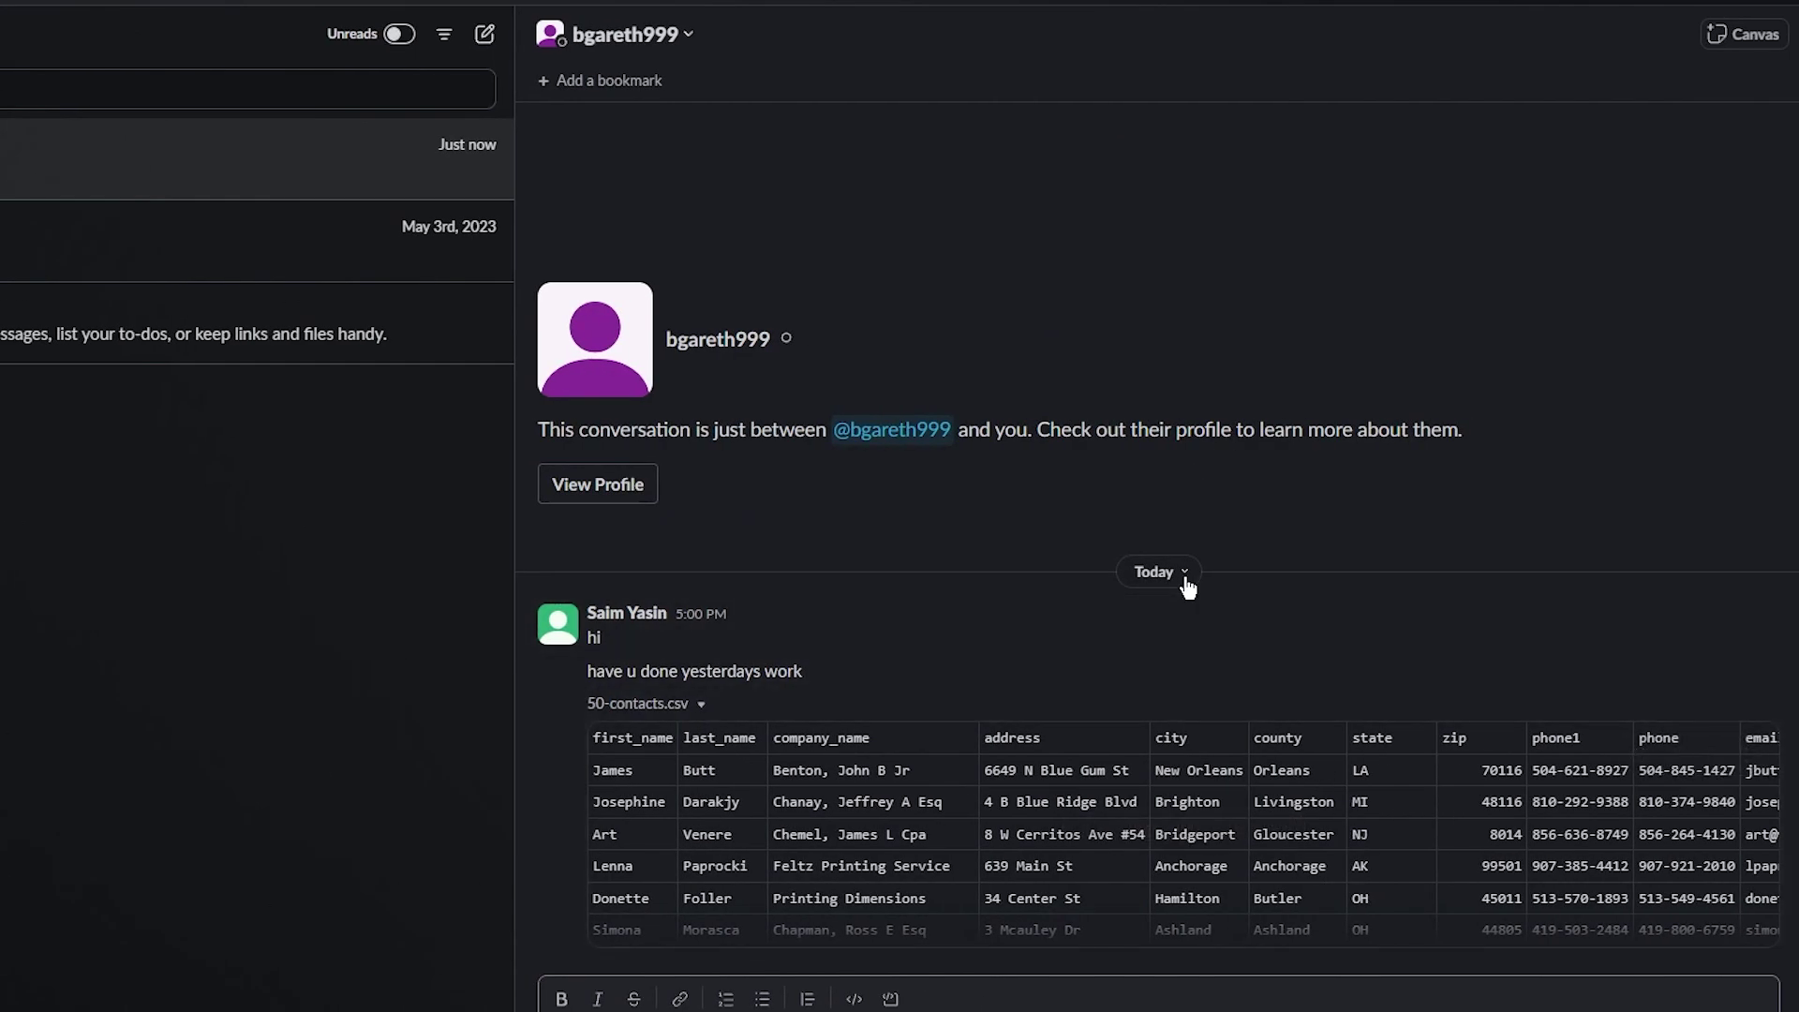
{"action": "left_click", "coordinate": [1151, 836]}
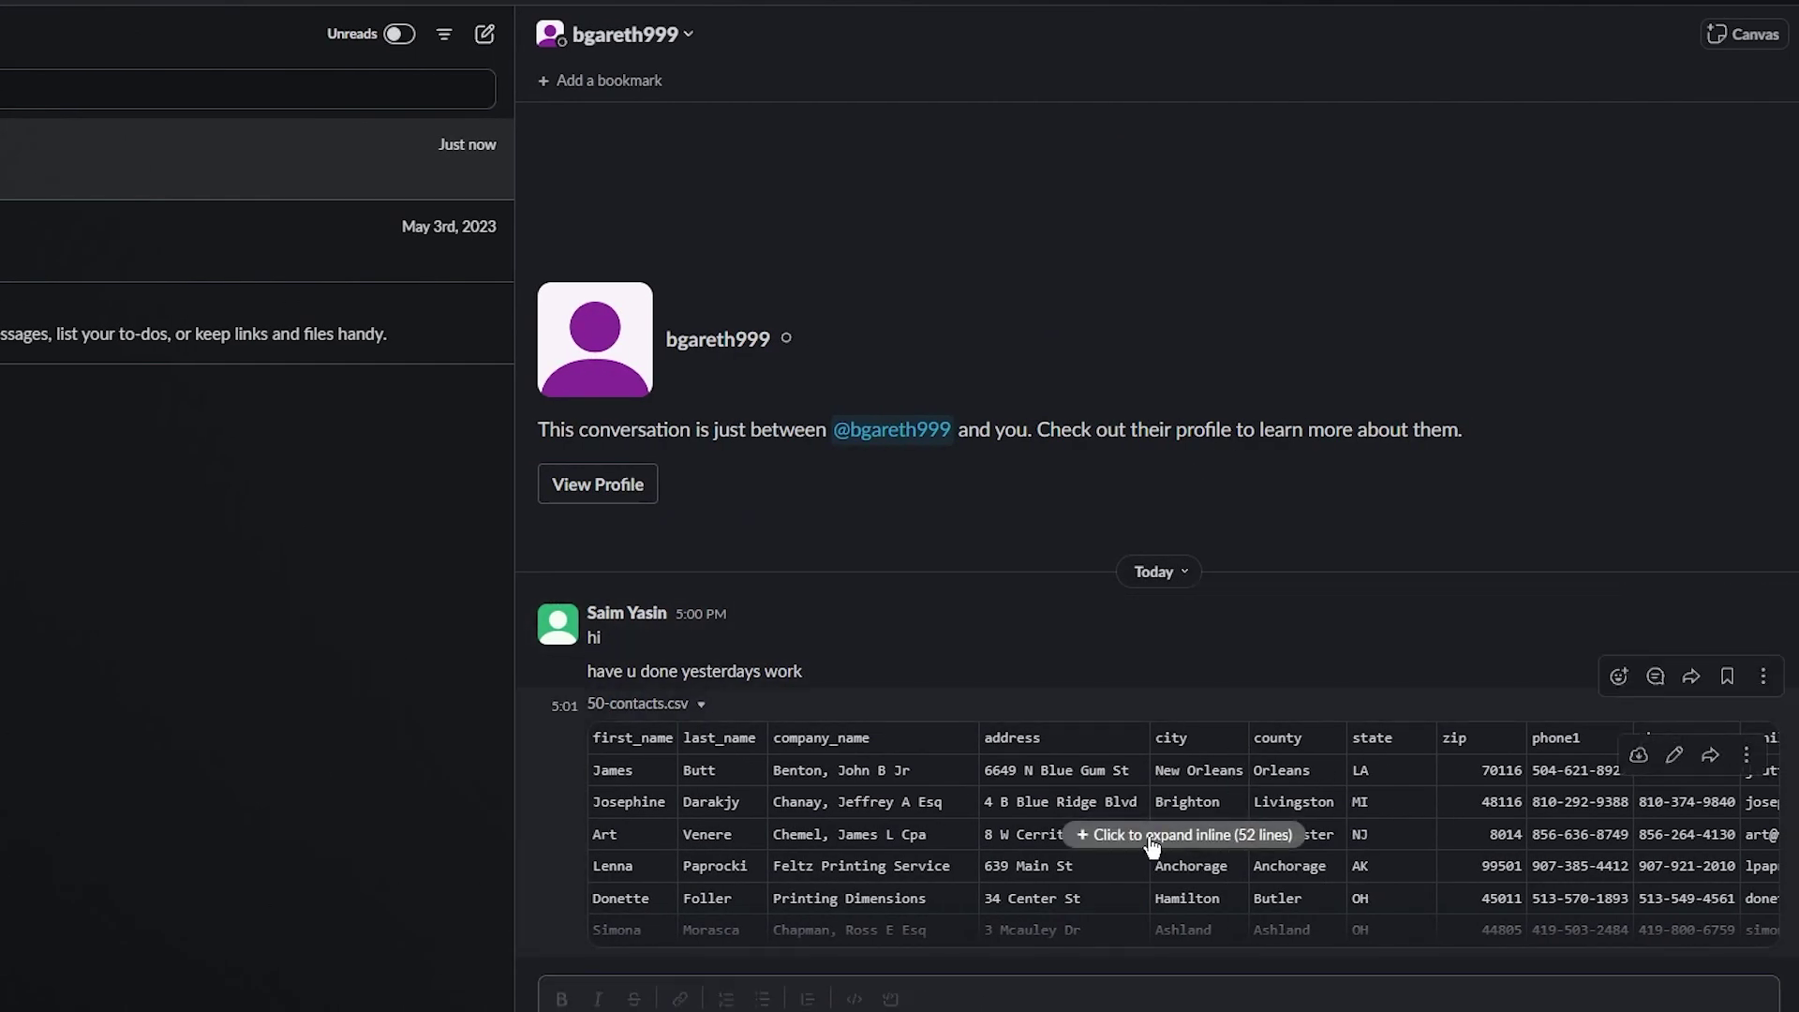
{"action": "scroll", "coordinate": [1124, 750], "scroll_direction": "up", "scroll_amount": 5}
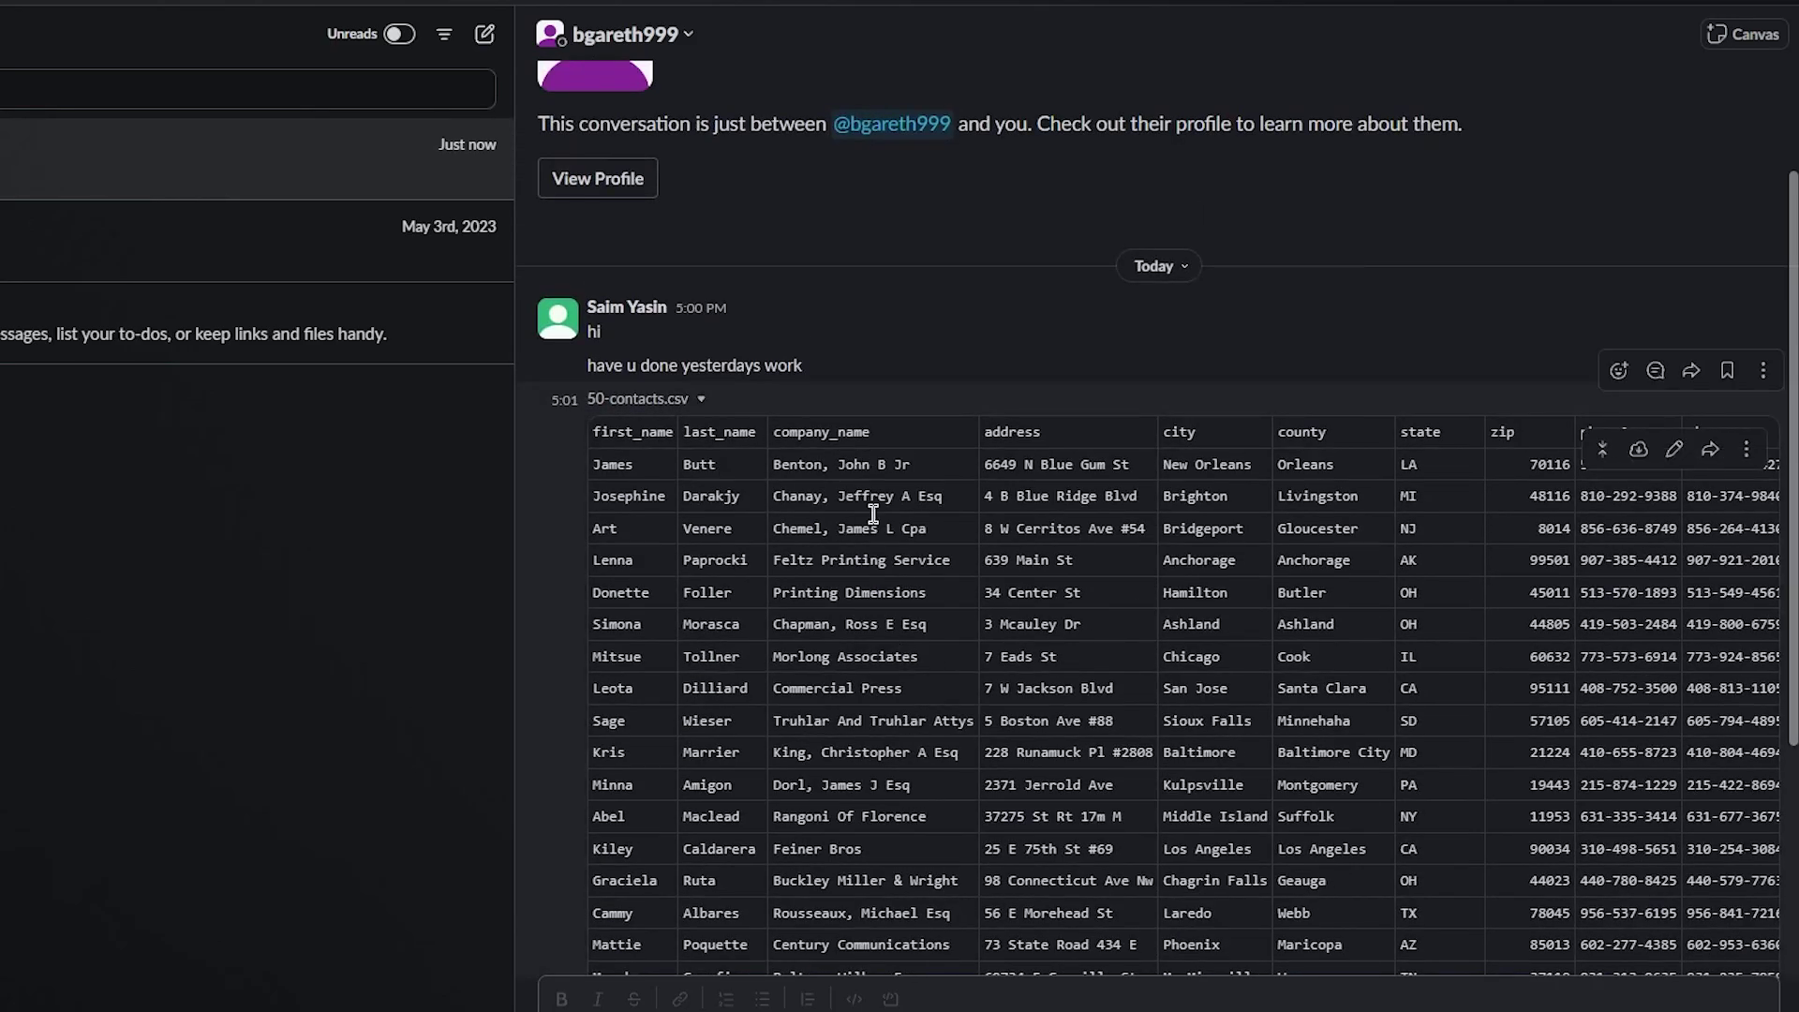
{"action": "scroll", "coordinate": [881, 493], "scroll_direction": "down", "scroll_amount": 4}
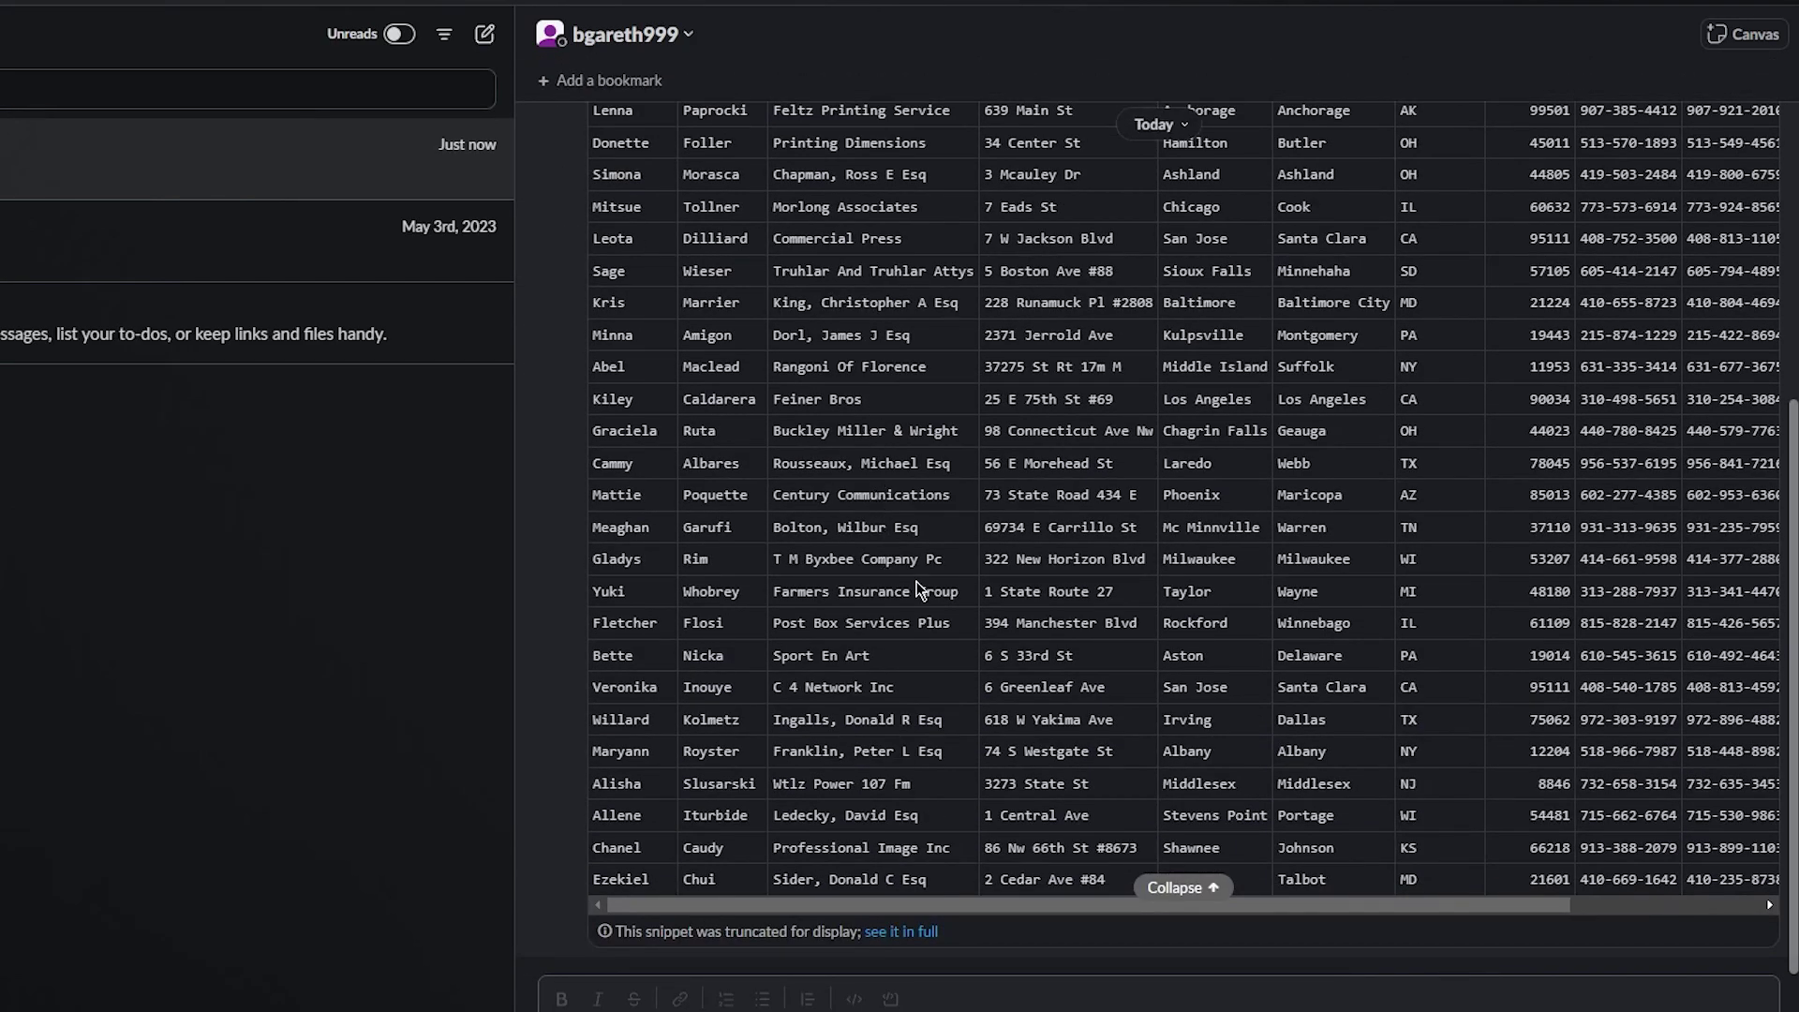
{"action": "scroll", "coordinate": [922, 590], "scroll_direction": "up", "scroll_amount": 6}
{"action": "scroll", "coordinate": [942, 628], "scroll_direction": "down", "scroll_amount": 4}
{"action": "scroll", "coordinate": [946, 635], "scroll_direction": "down", "scroll_amount": 3}
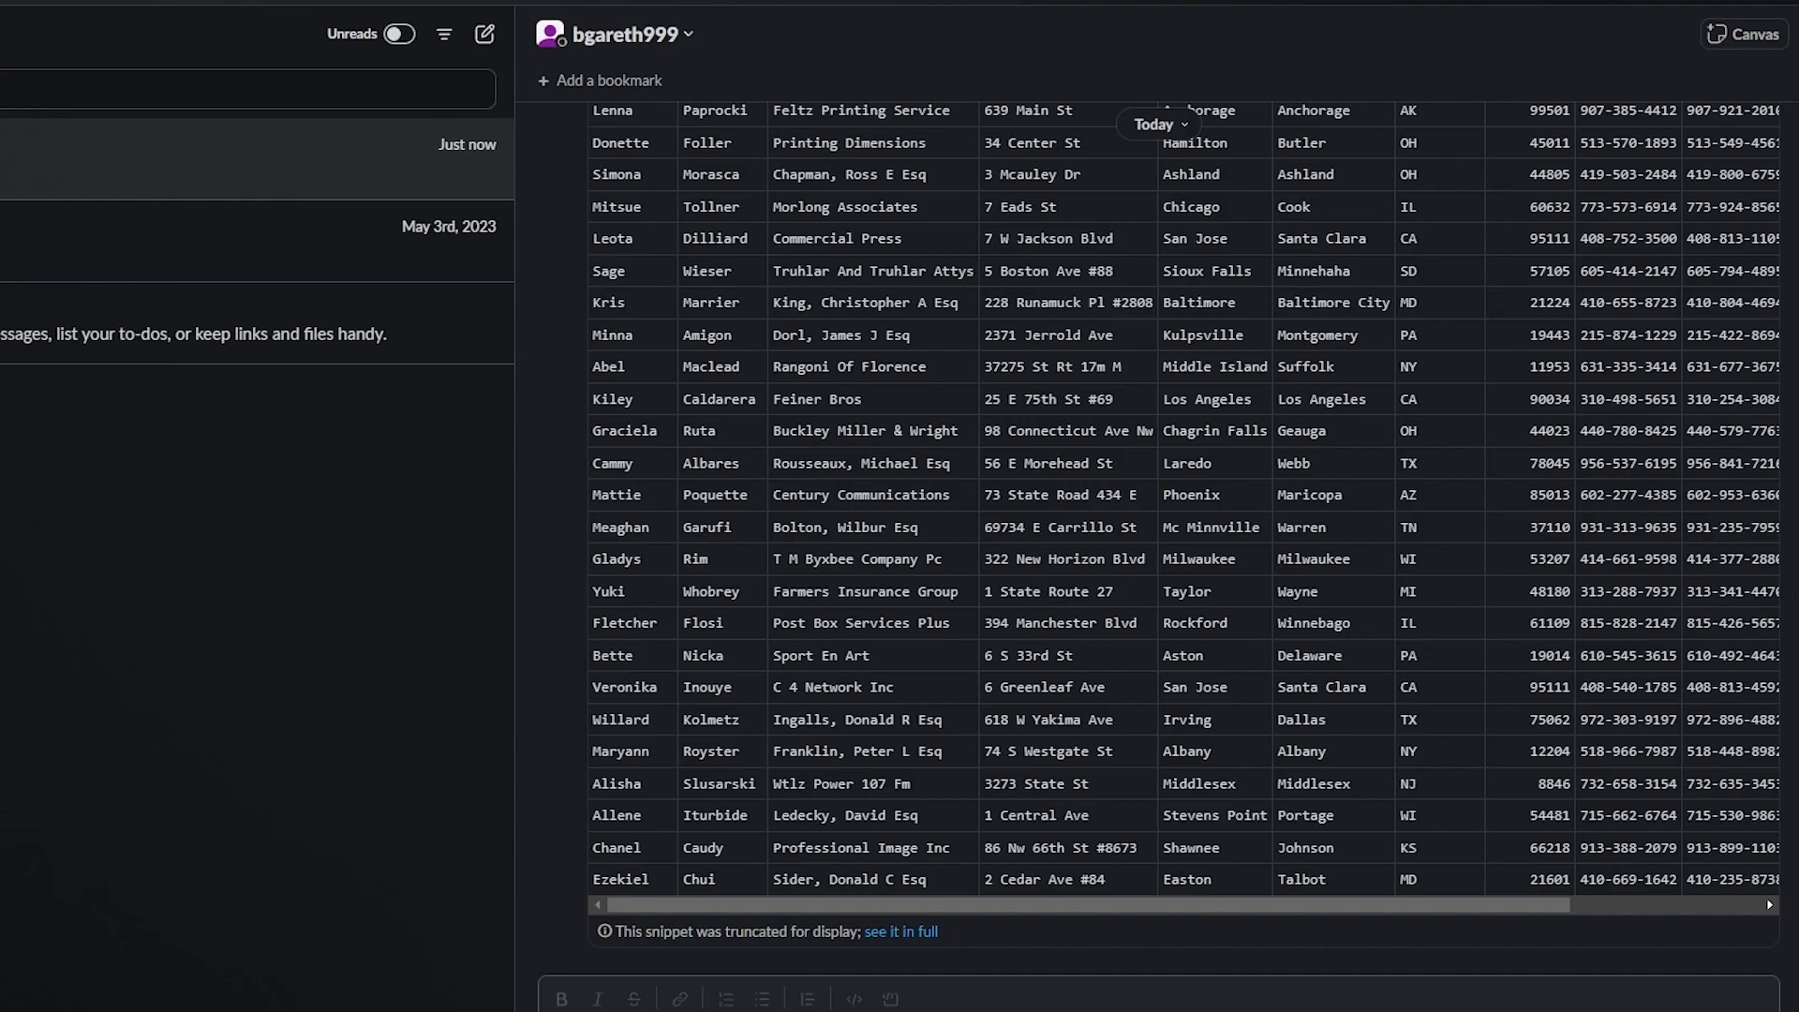
{"action": "scroll", "coordinate": [1791, 520], "scroll_direction": "up", "scroll_amount": 6}
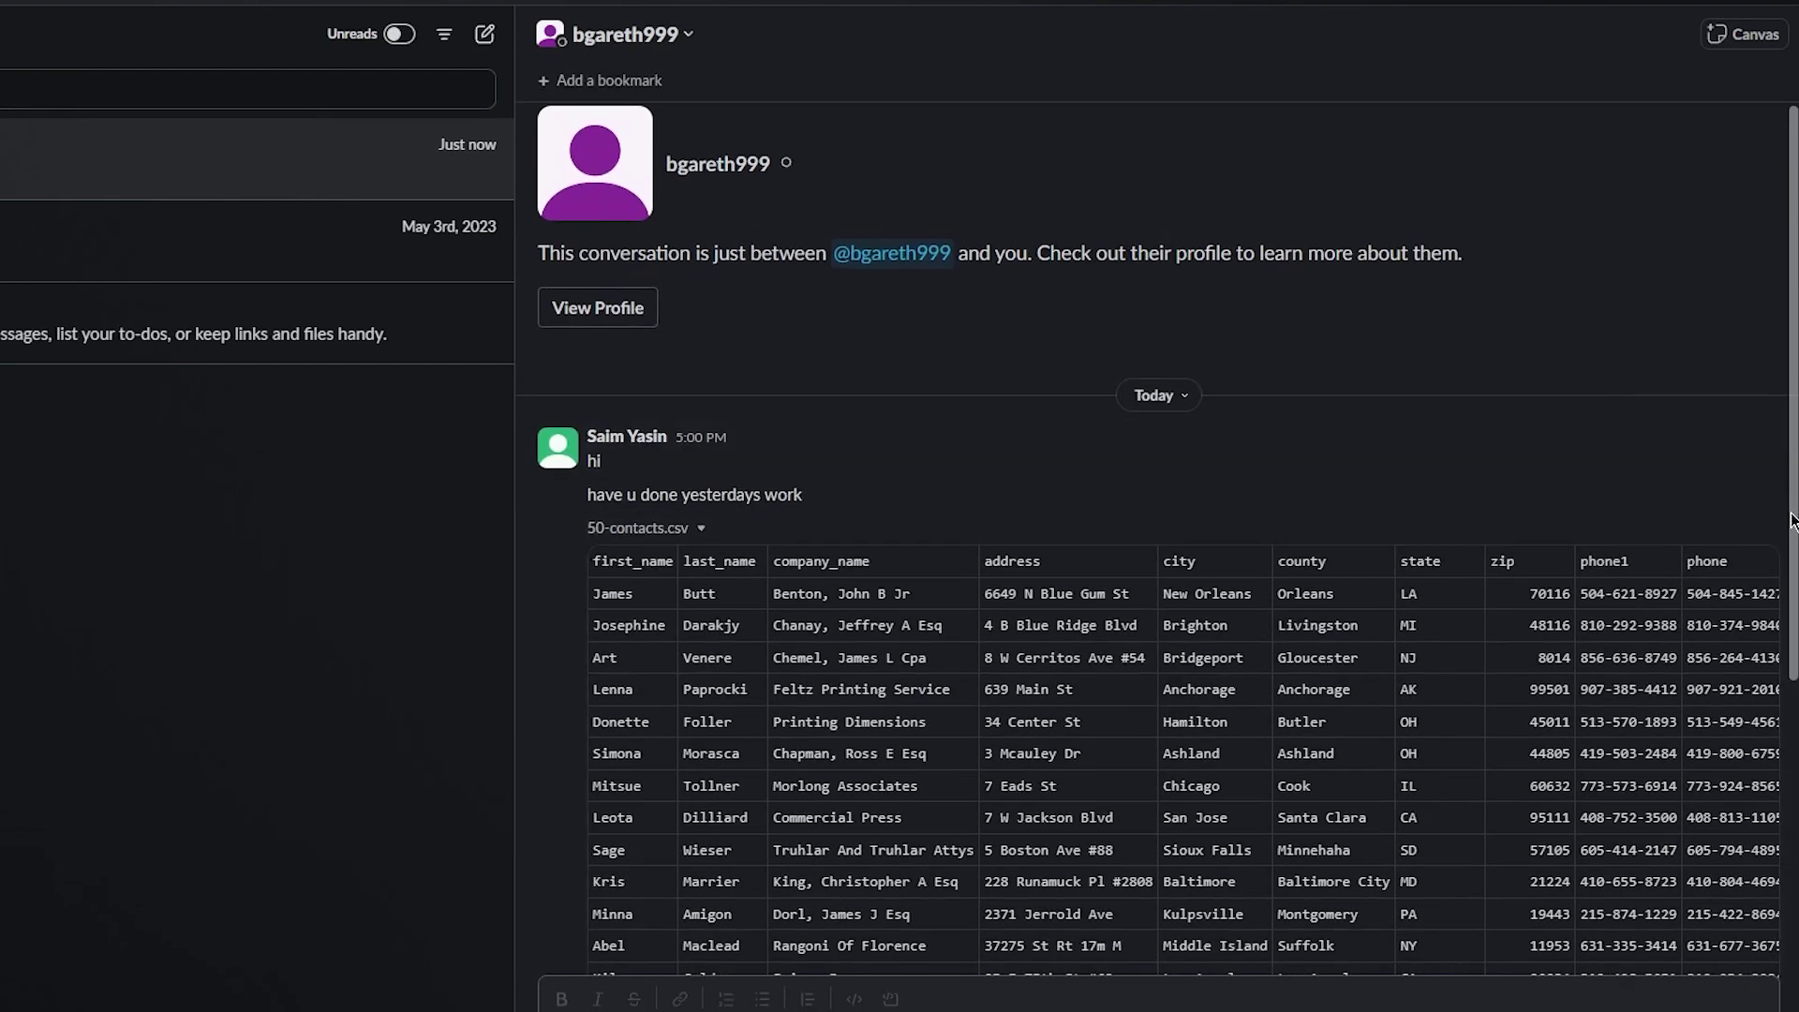
Pin the 50-contacts.csv message to the DM, then open a reply thread on the 'hi' message
{"action": "left_click", "coordinate": [1762, 501]}
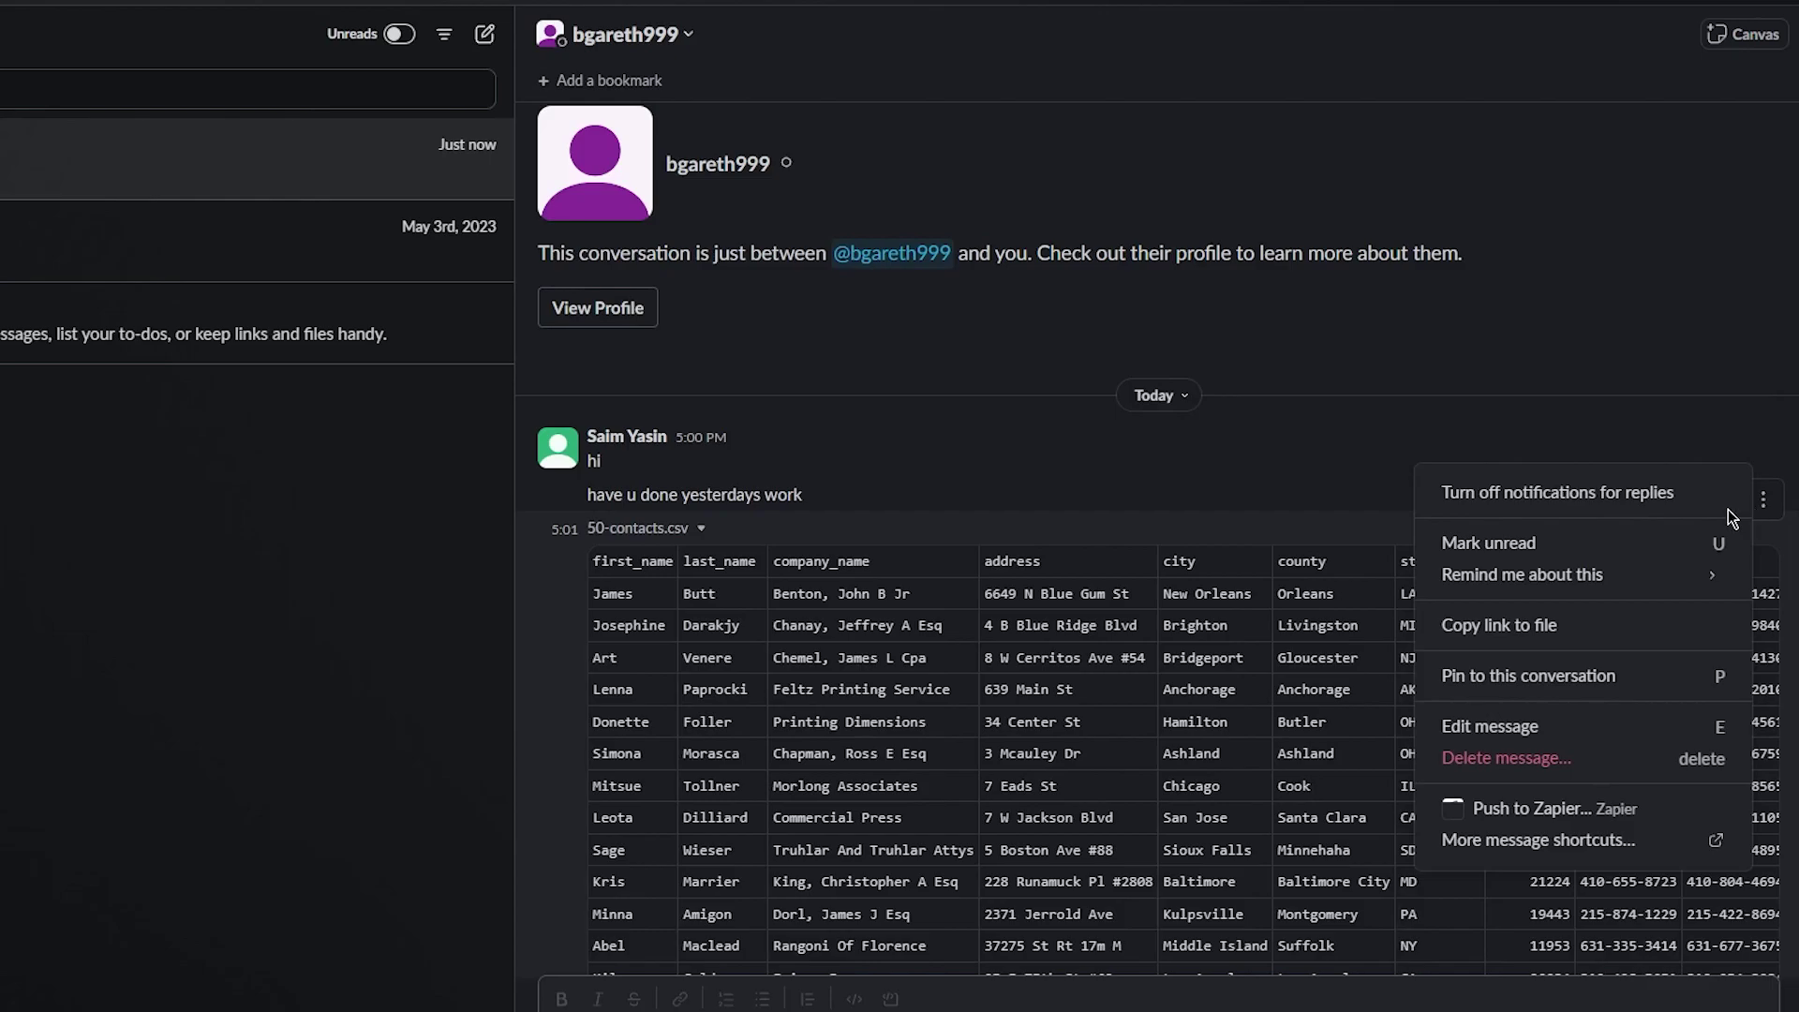
{"action": "left_click", "coordinate": [1612, 676]}
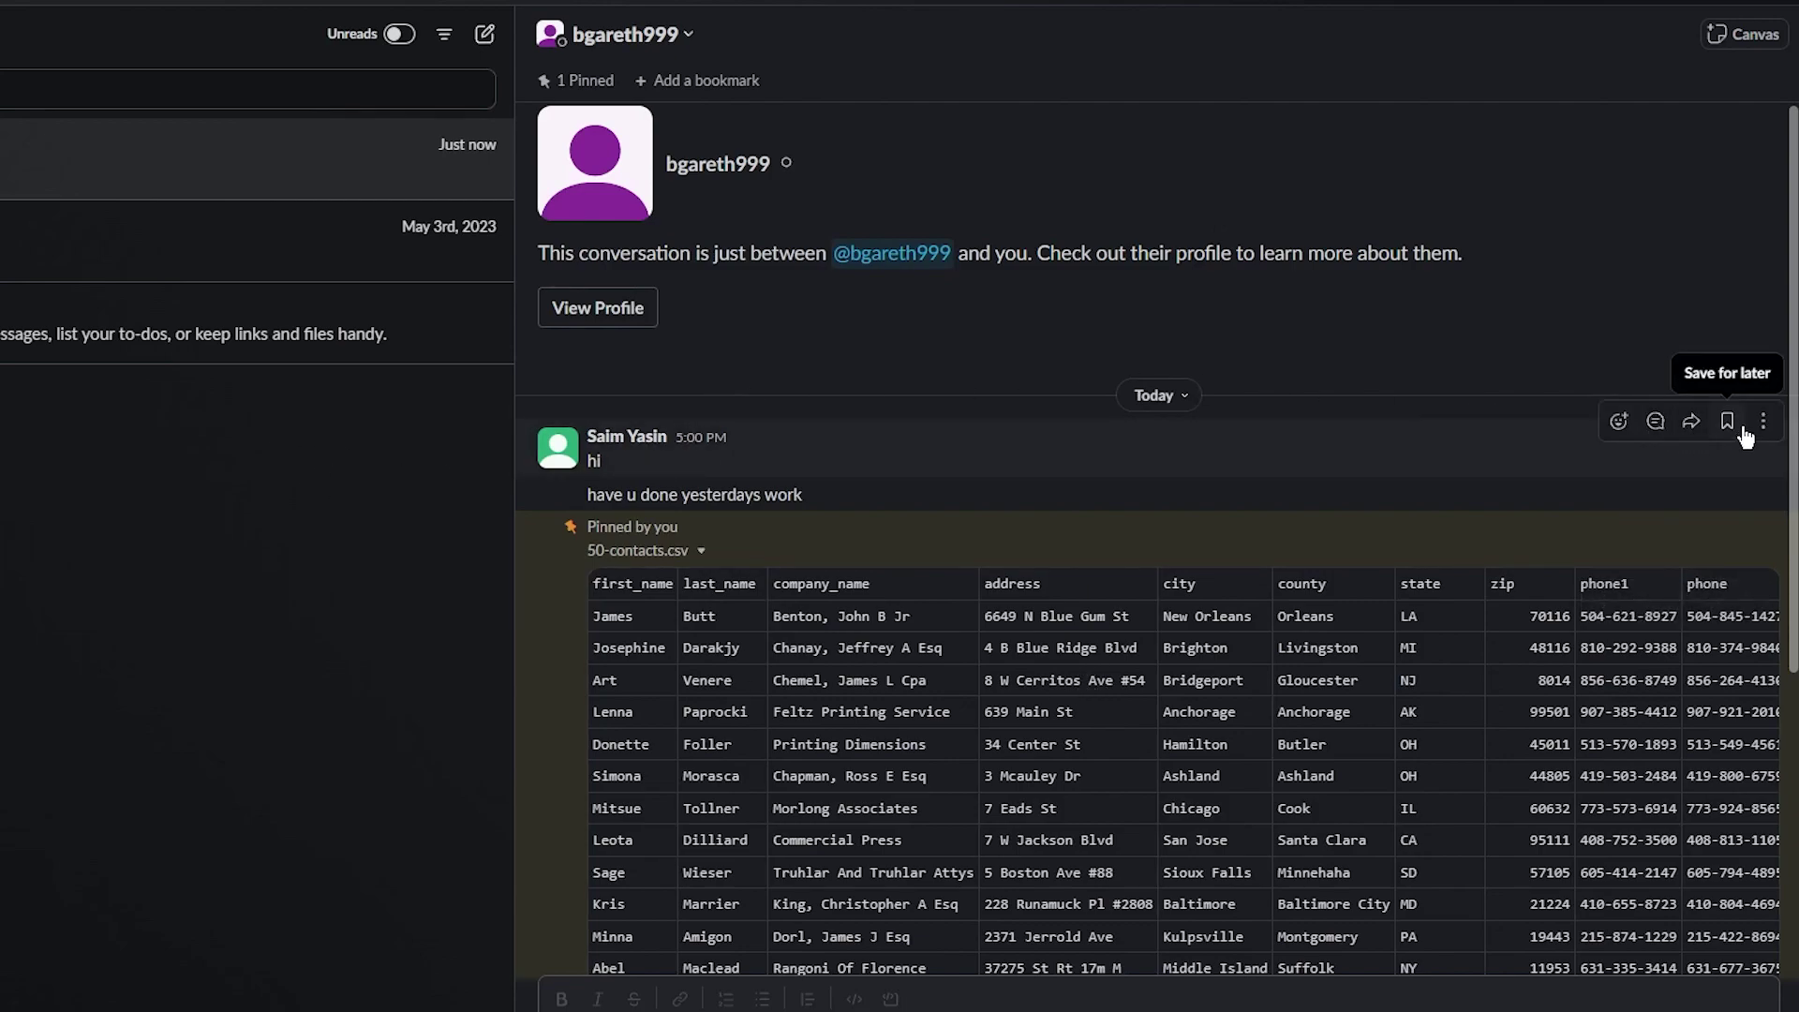
{"action": "left_click", "coordinate": [1664, 420]}
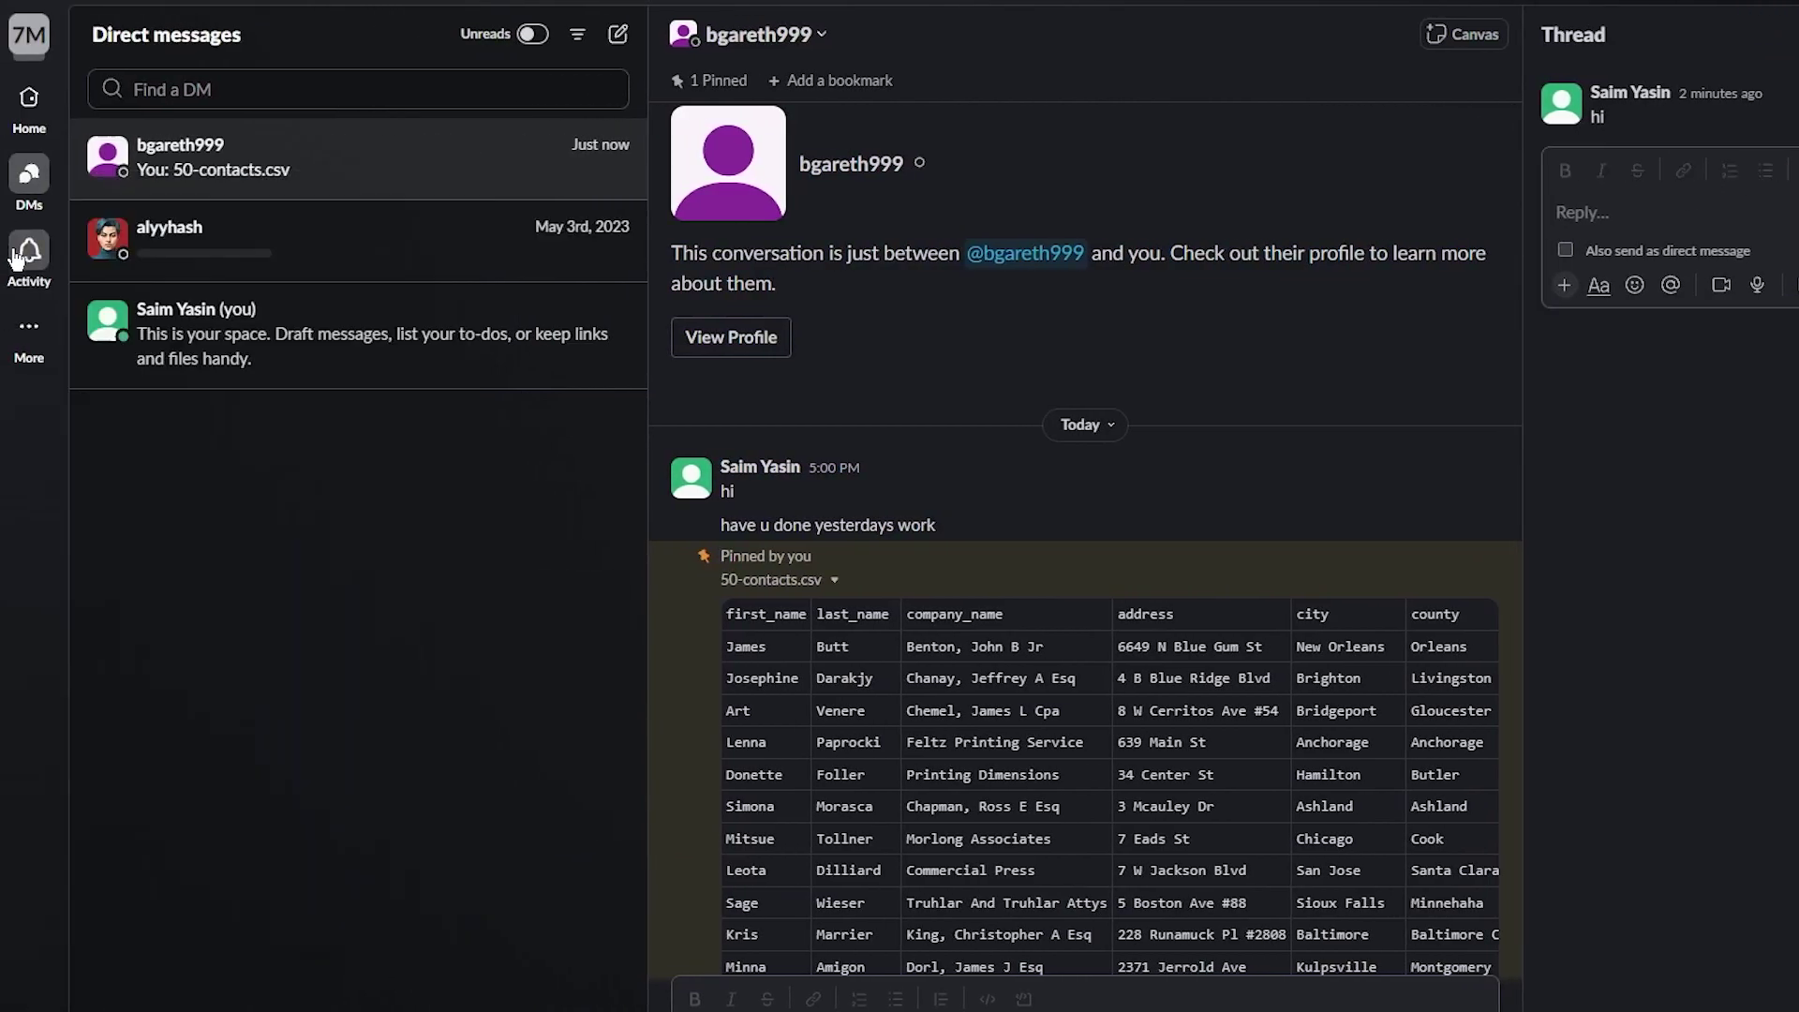
Open the Activity feed, view Mentions then All, and dismiss the create (+) menu
{"action": "left_click", "coordinate": [17, 258]}
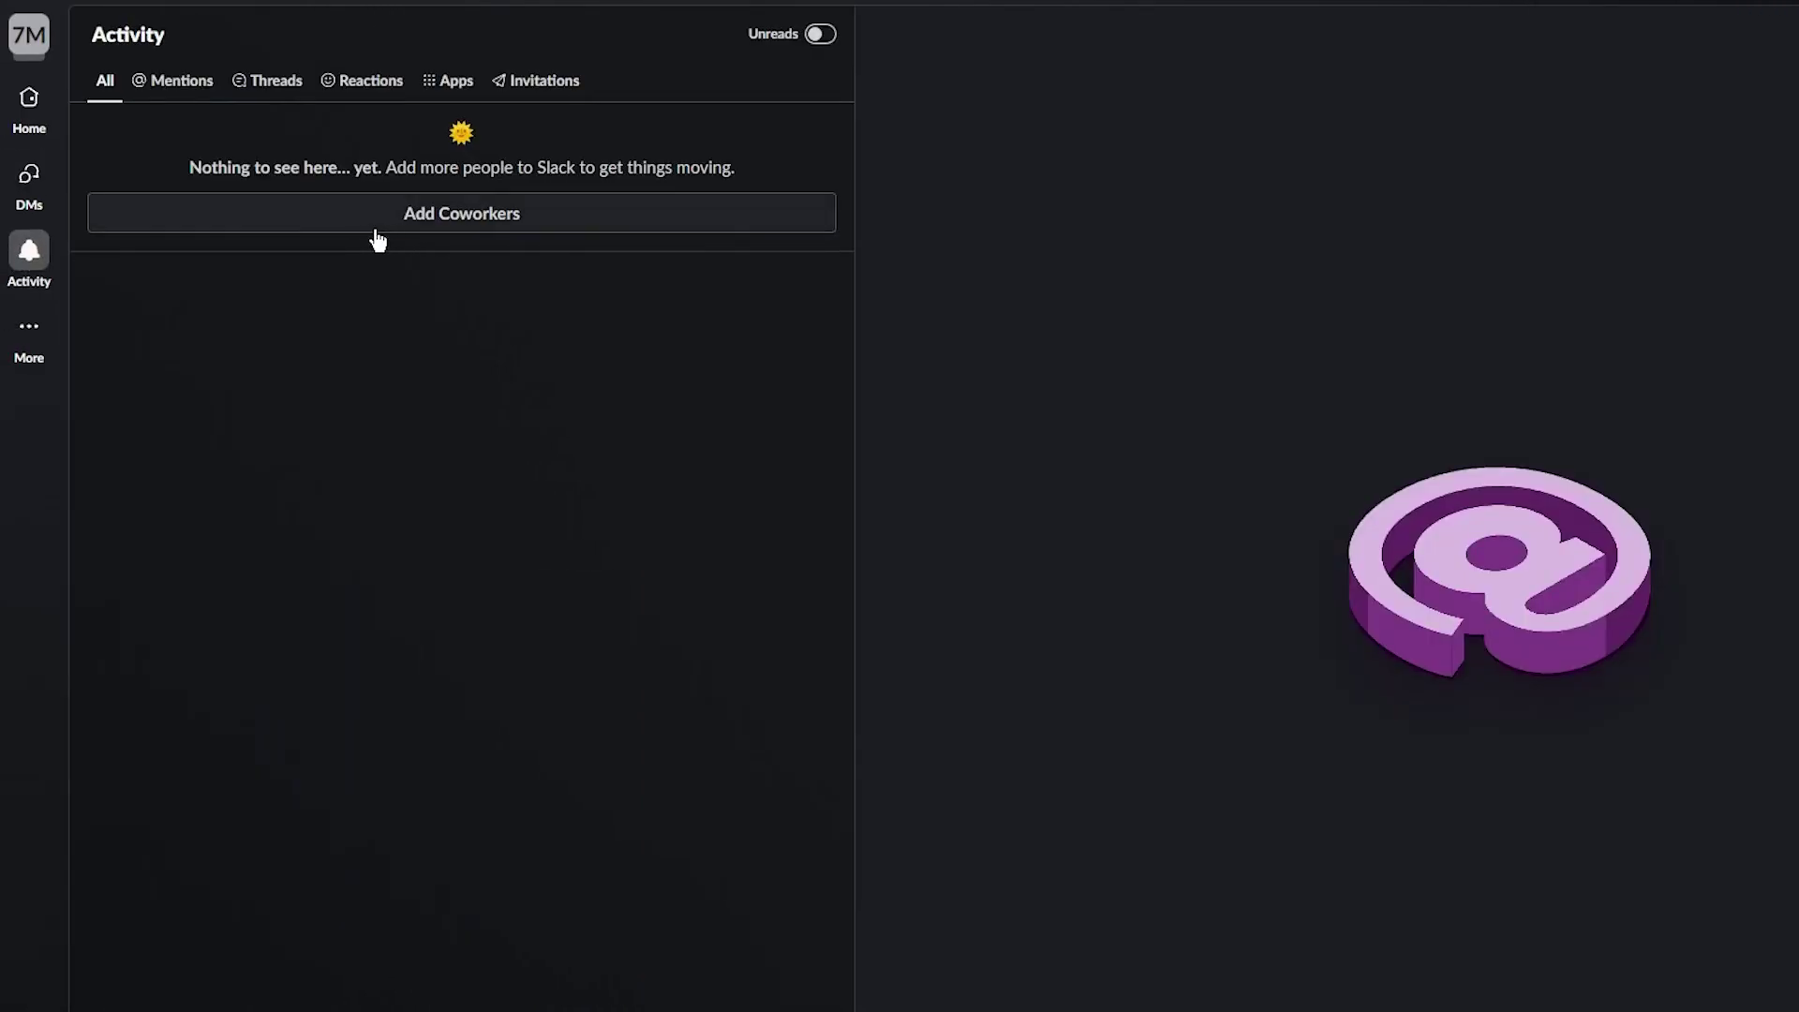
{"action": "left_click", "coordinate": [173, 82]}
{"action": "left_click", "coordinate": [112, 83]}
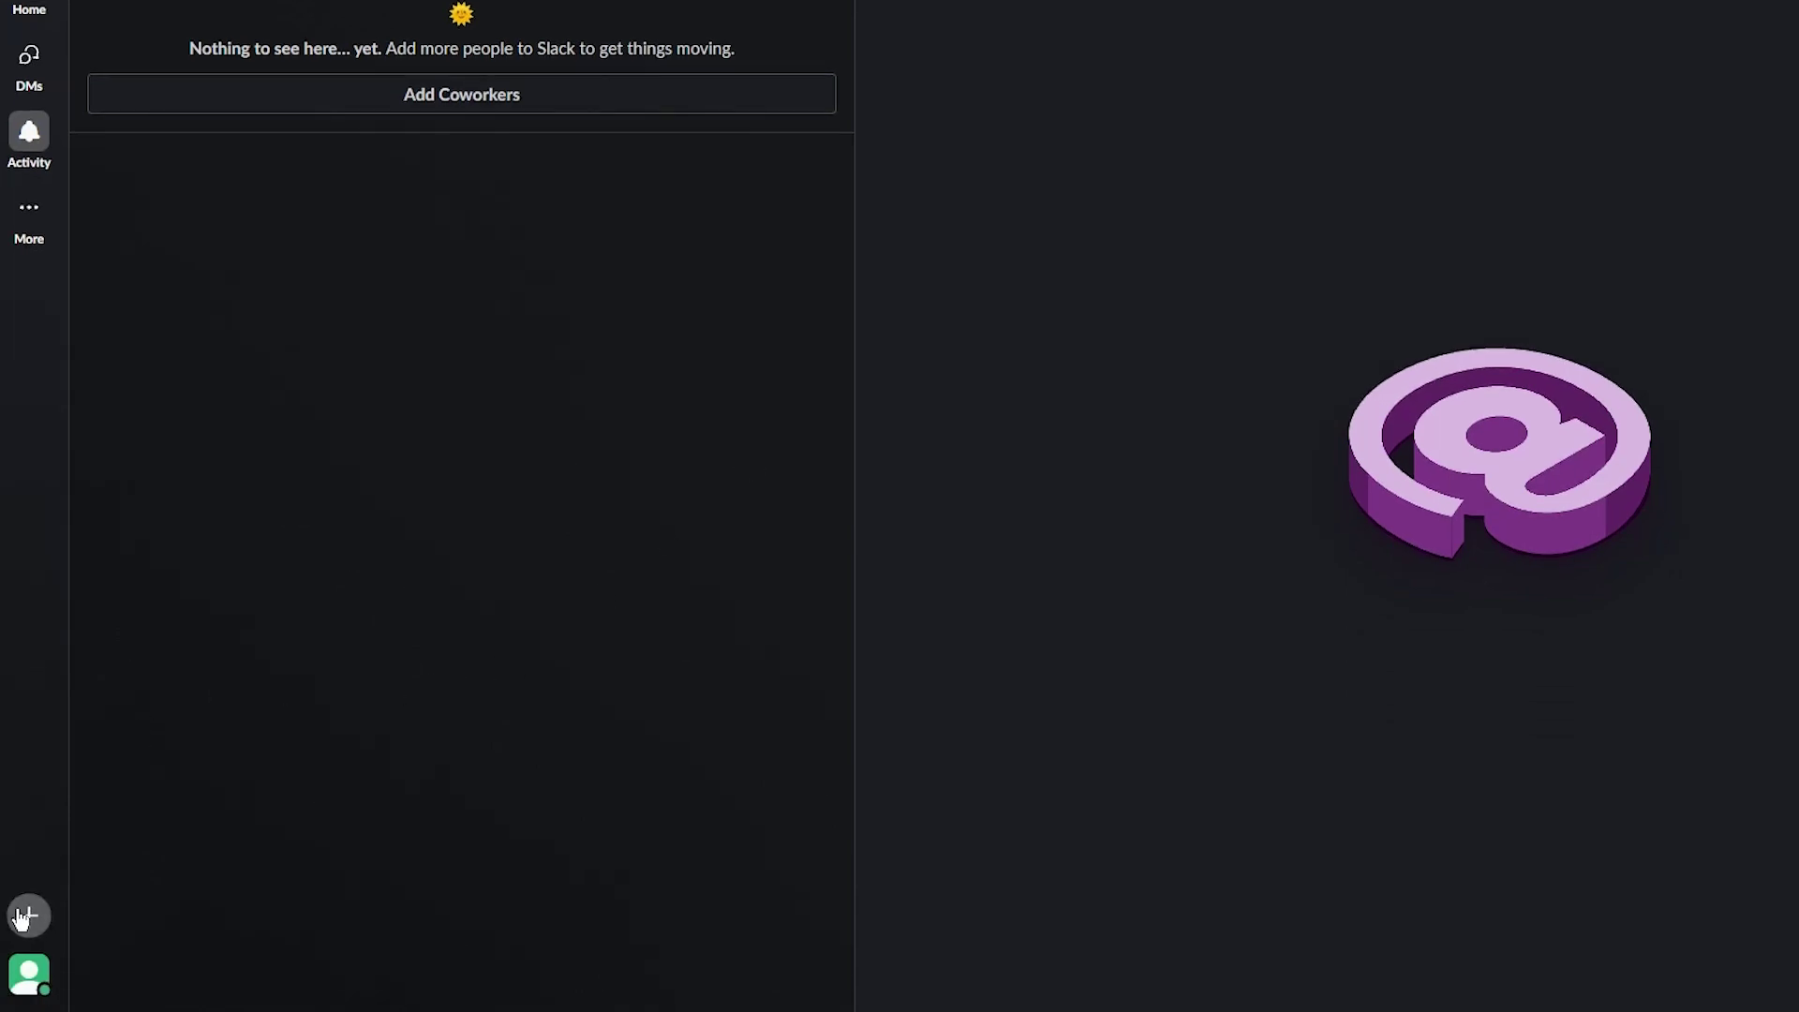
{"action": "left_click", "coordinate": [26, 915]}
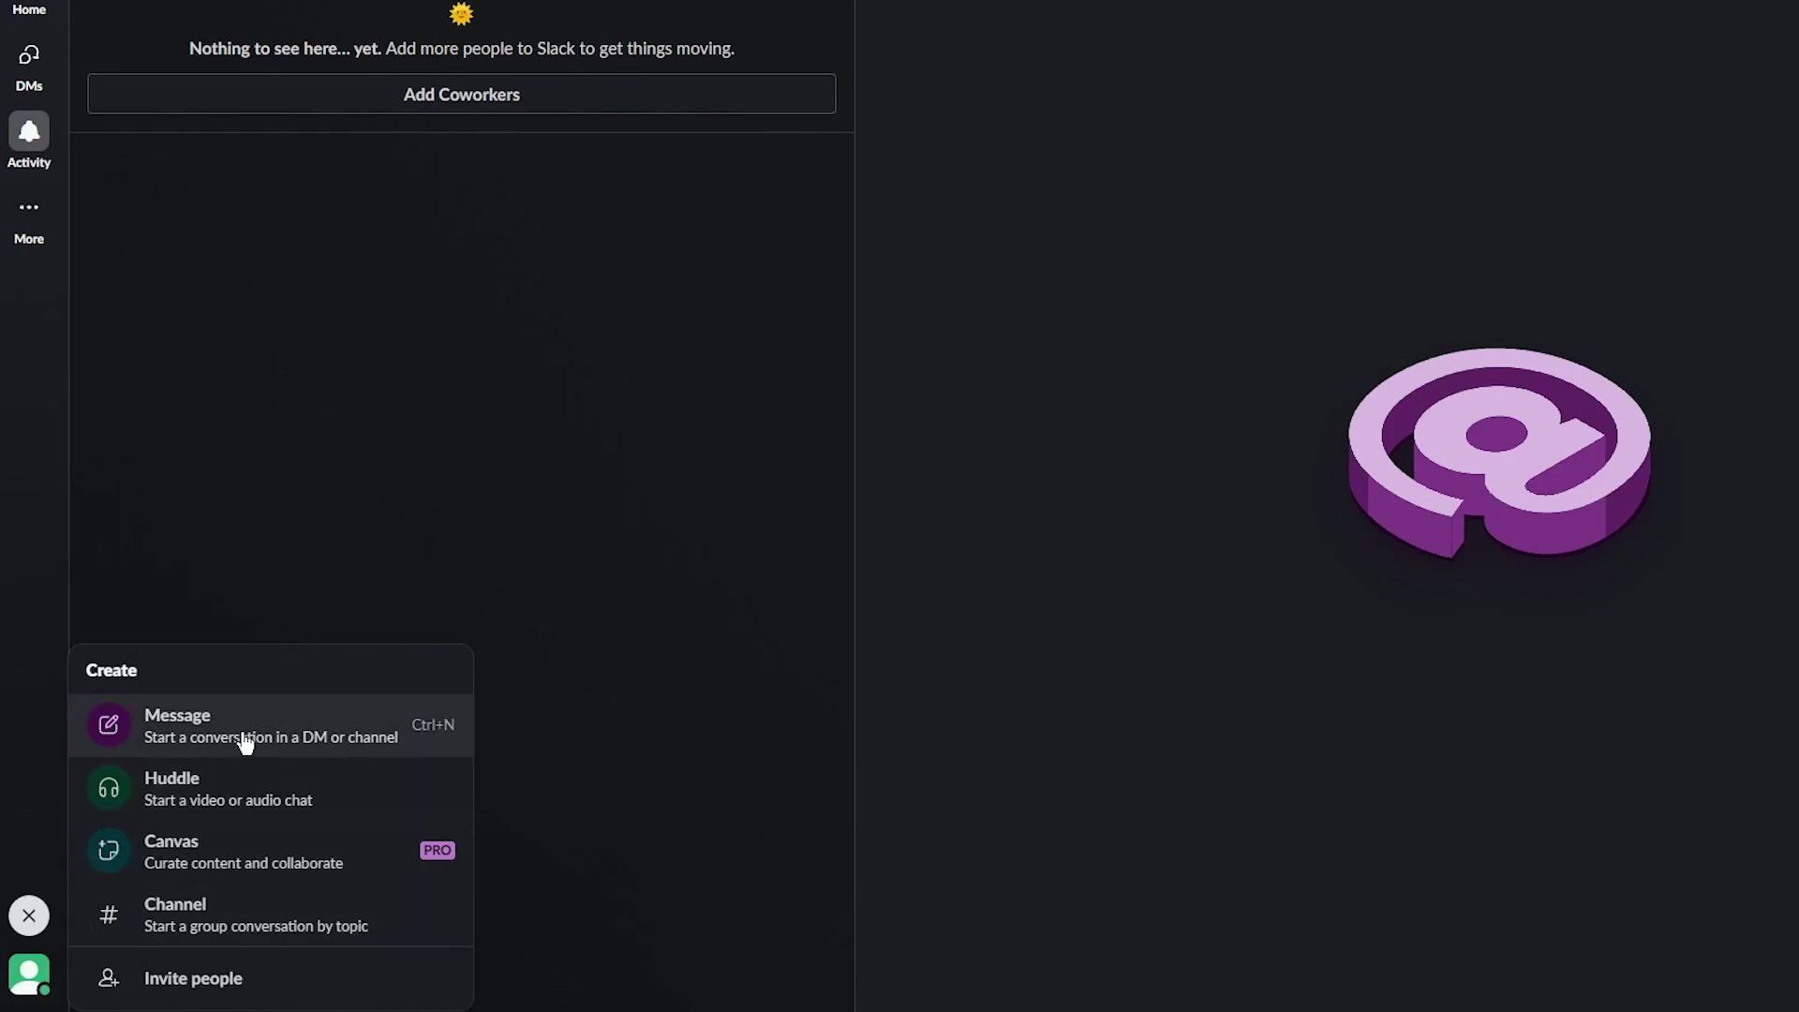
{"action": "left_click", "coordinate": [28, 993]}
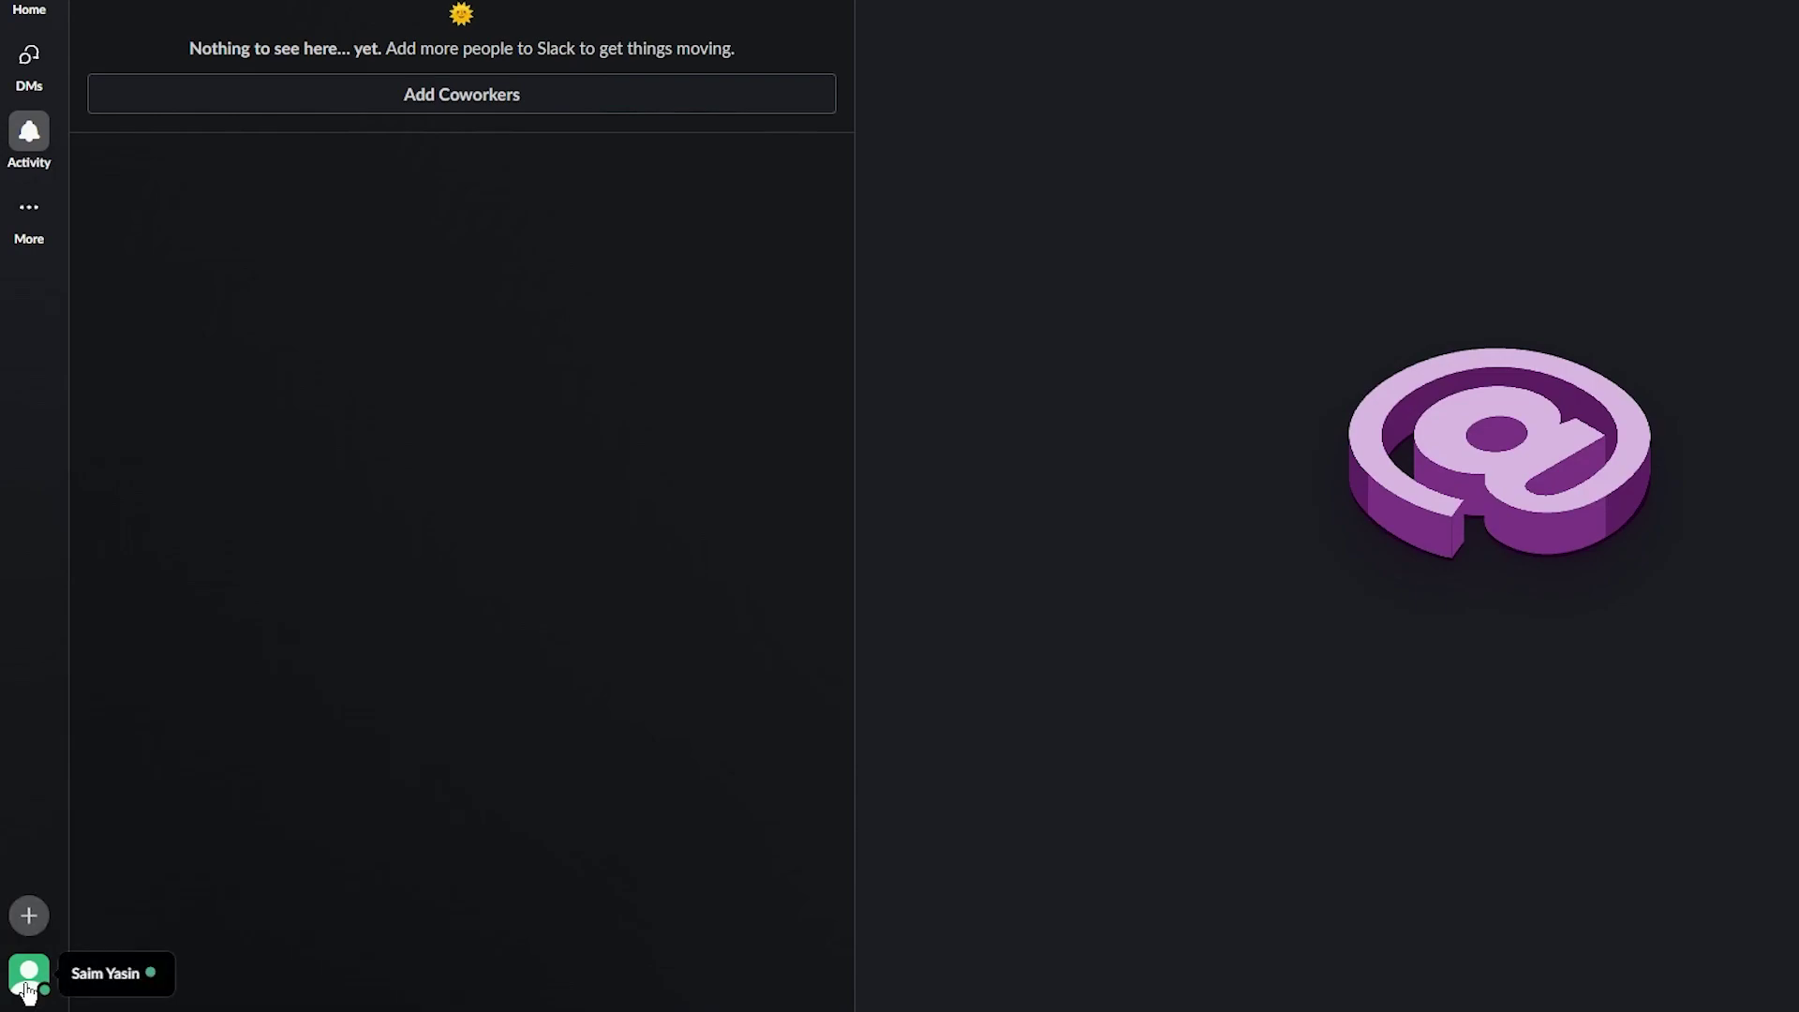
Switch your status from Active to Away from the profile menu
{"action": "left_click", "coordinate": [28, 992]}
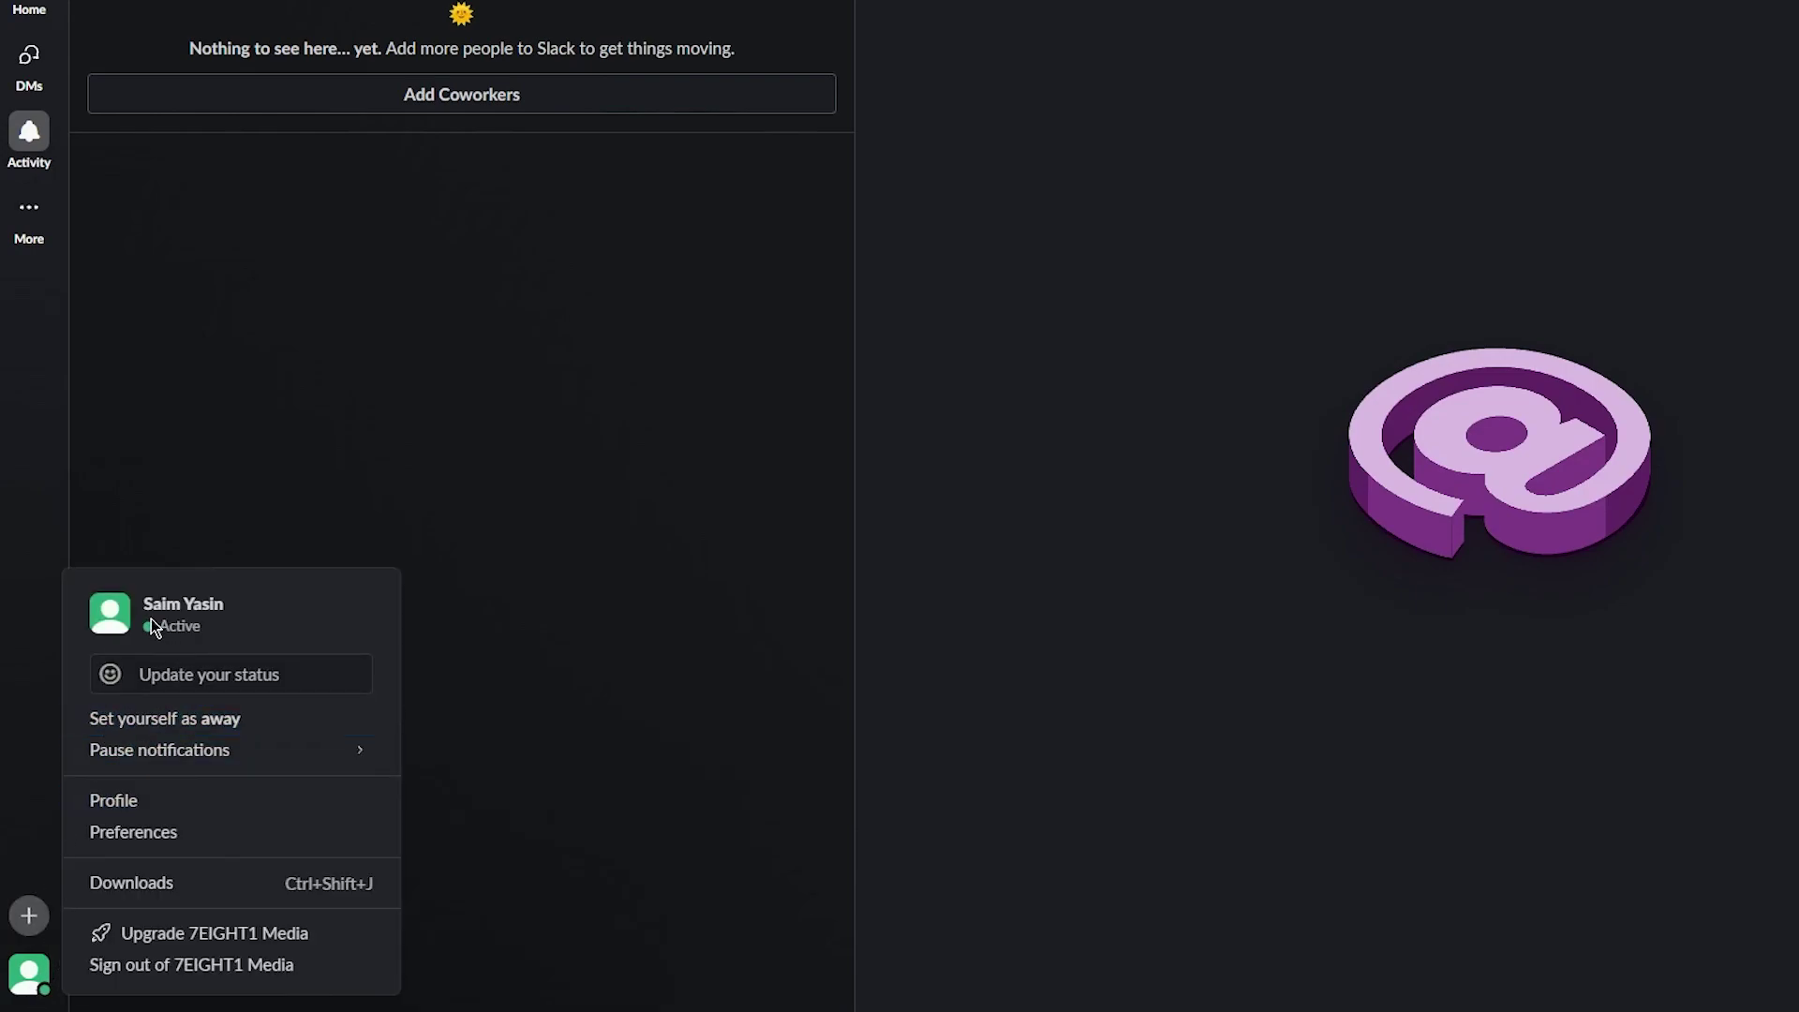
{"action": "left_click", "coordinate": [193, 724]}
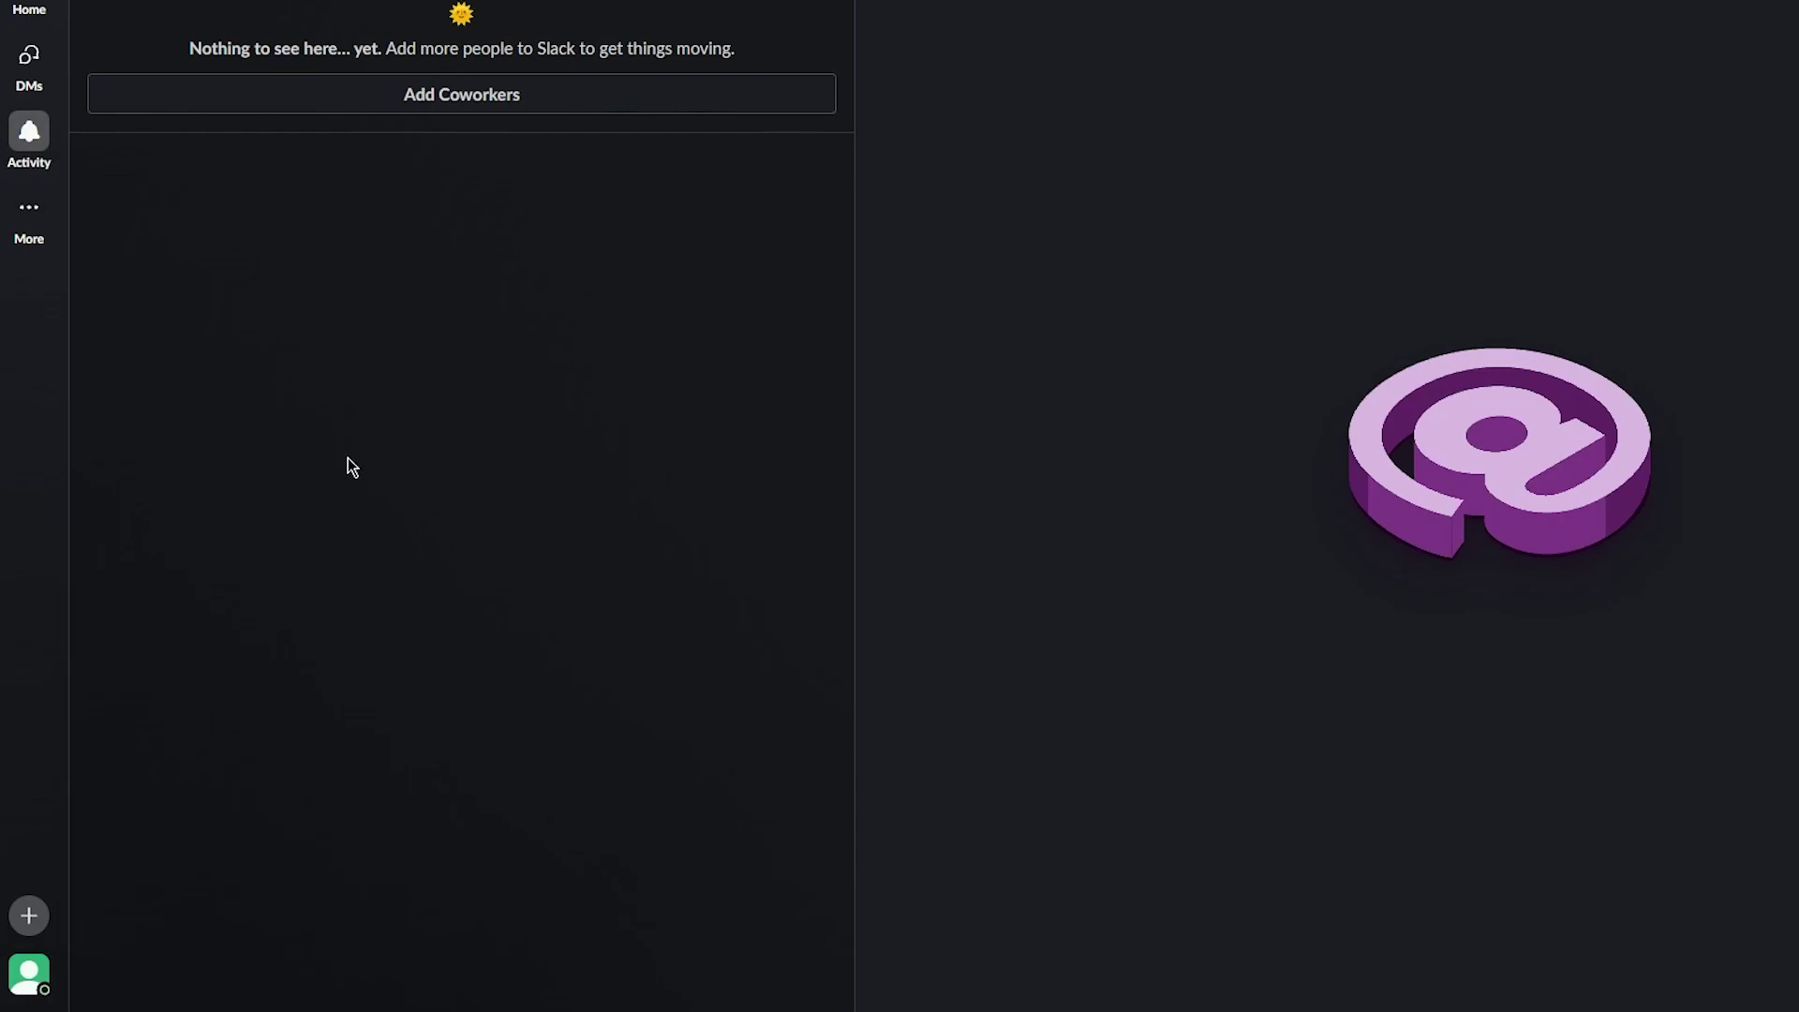
{"action": "left_click", "coordinate": [29, 972]}
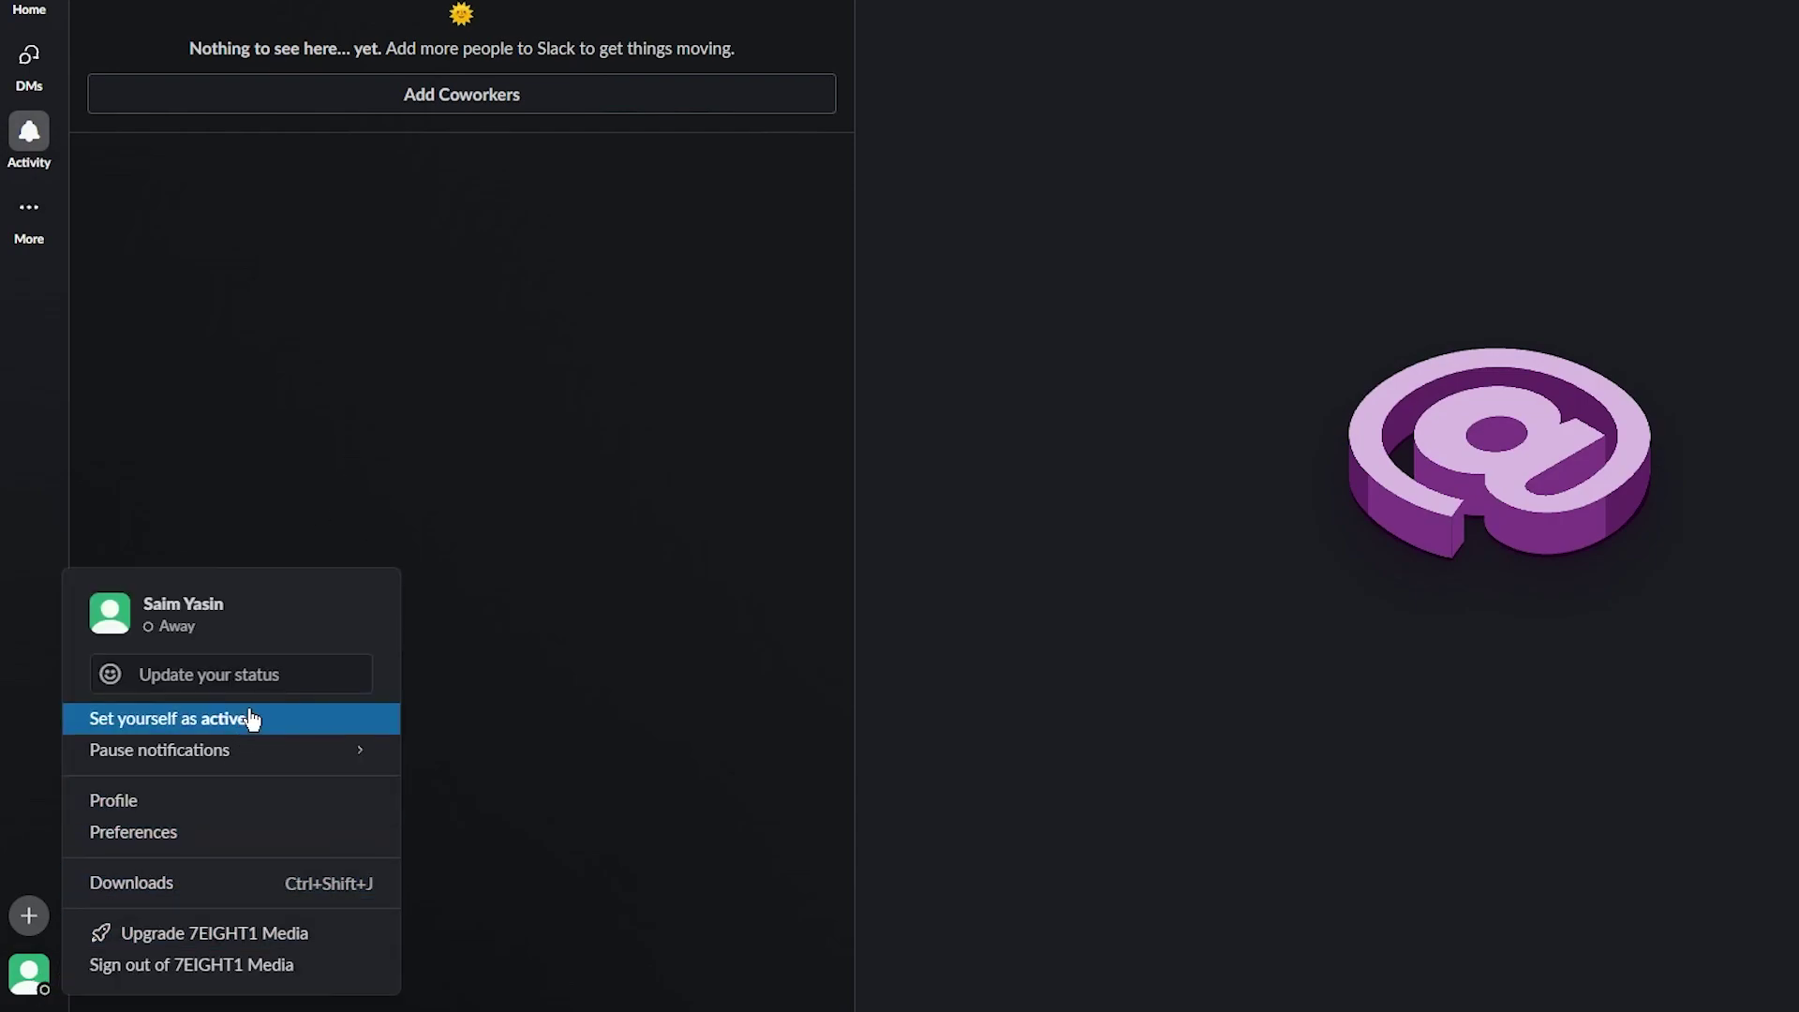
{"action": "mouse_move", "coordinate": [251, 750]}
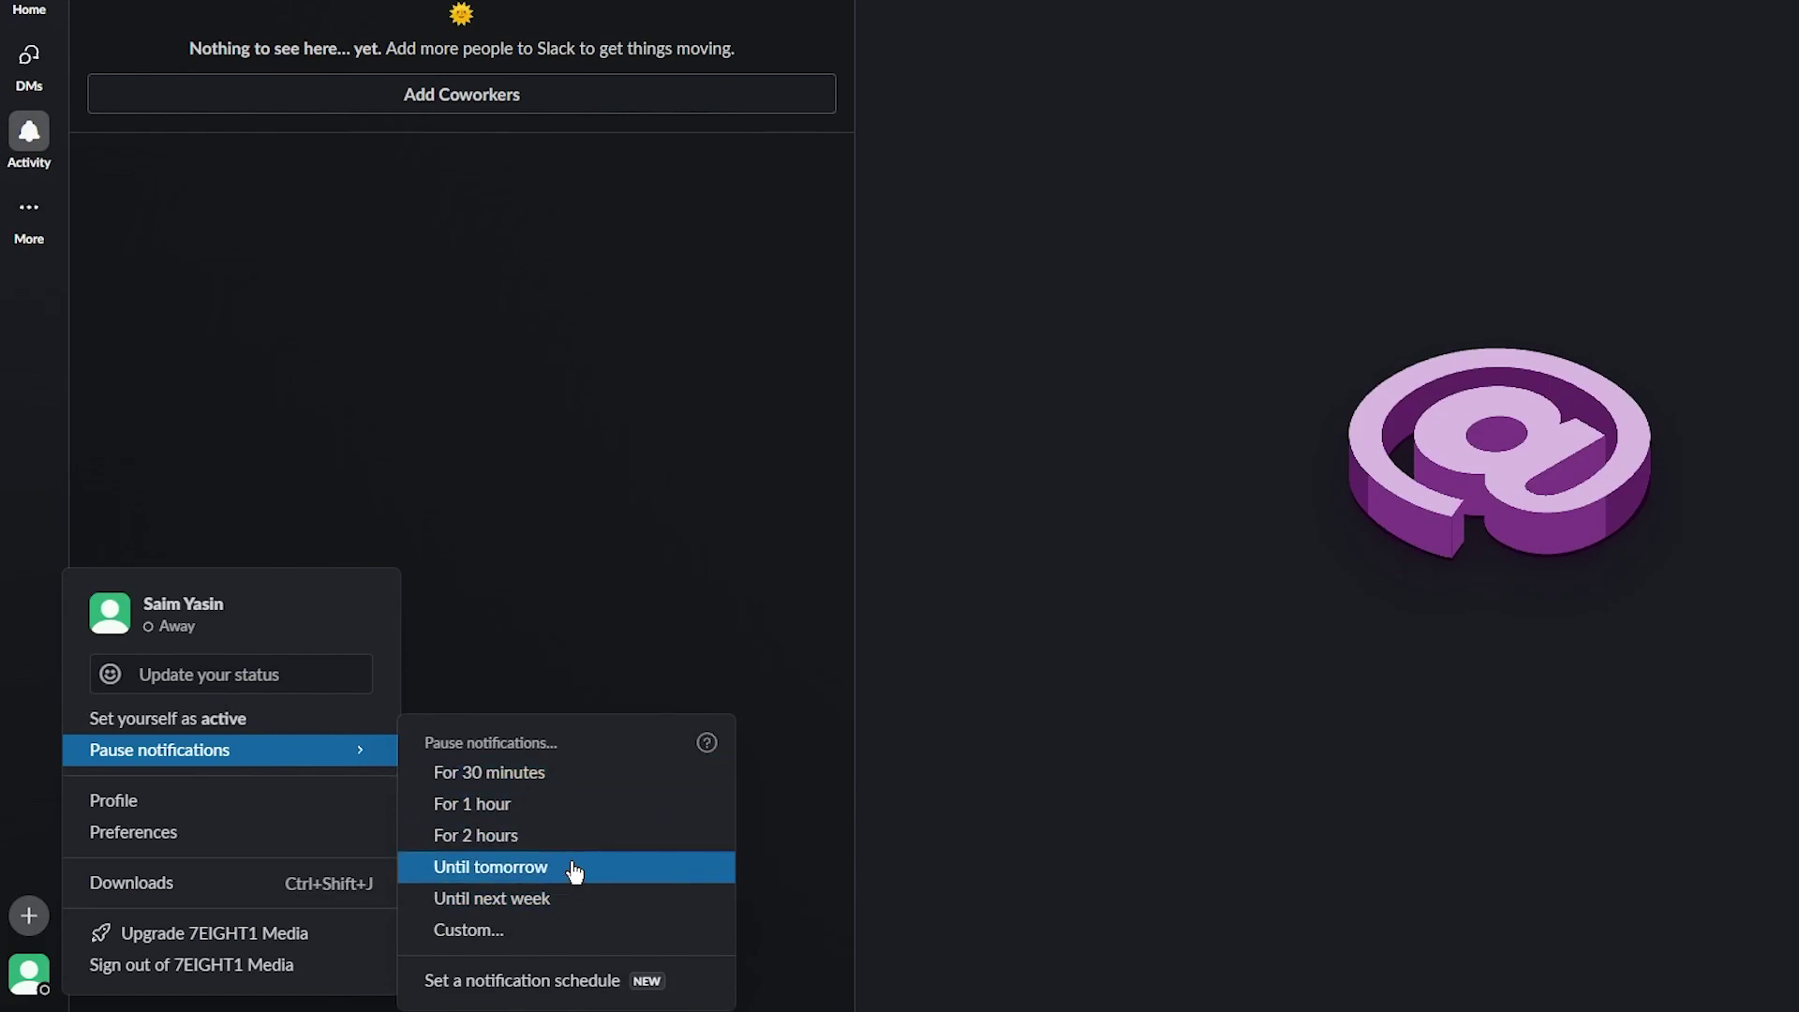
{"action": "left_click", "coordinate": [24, 693]}
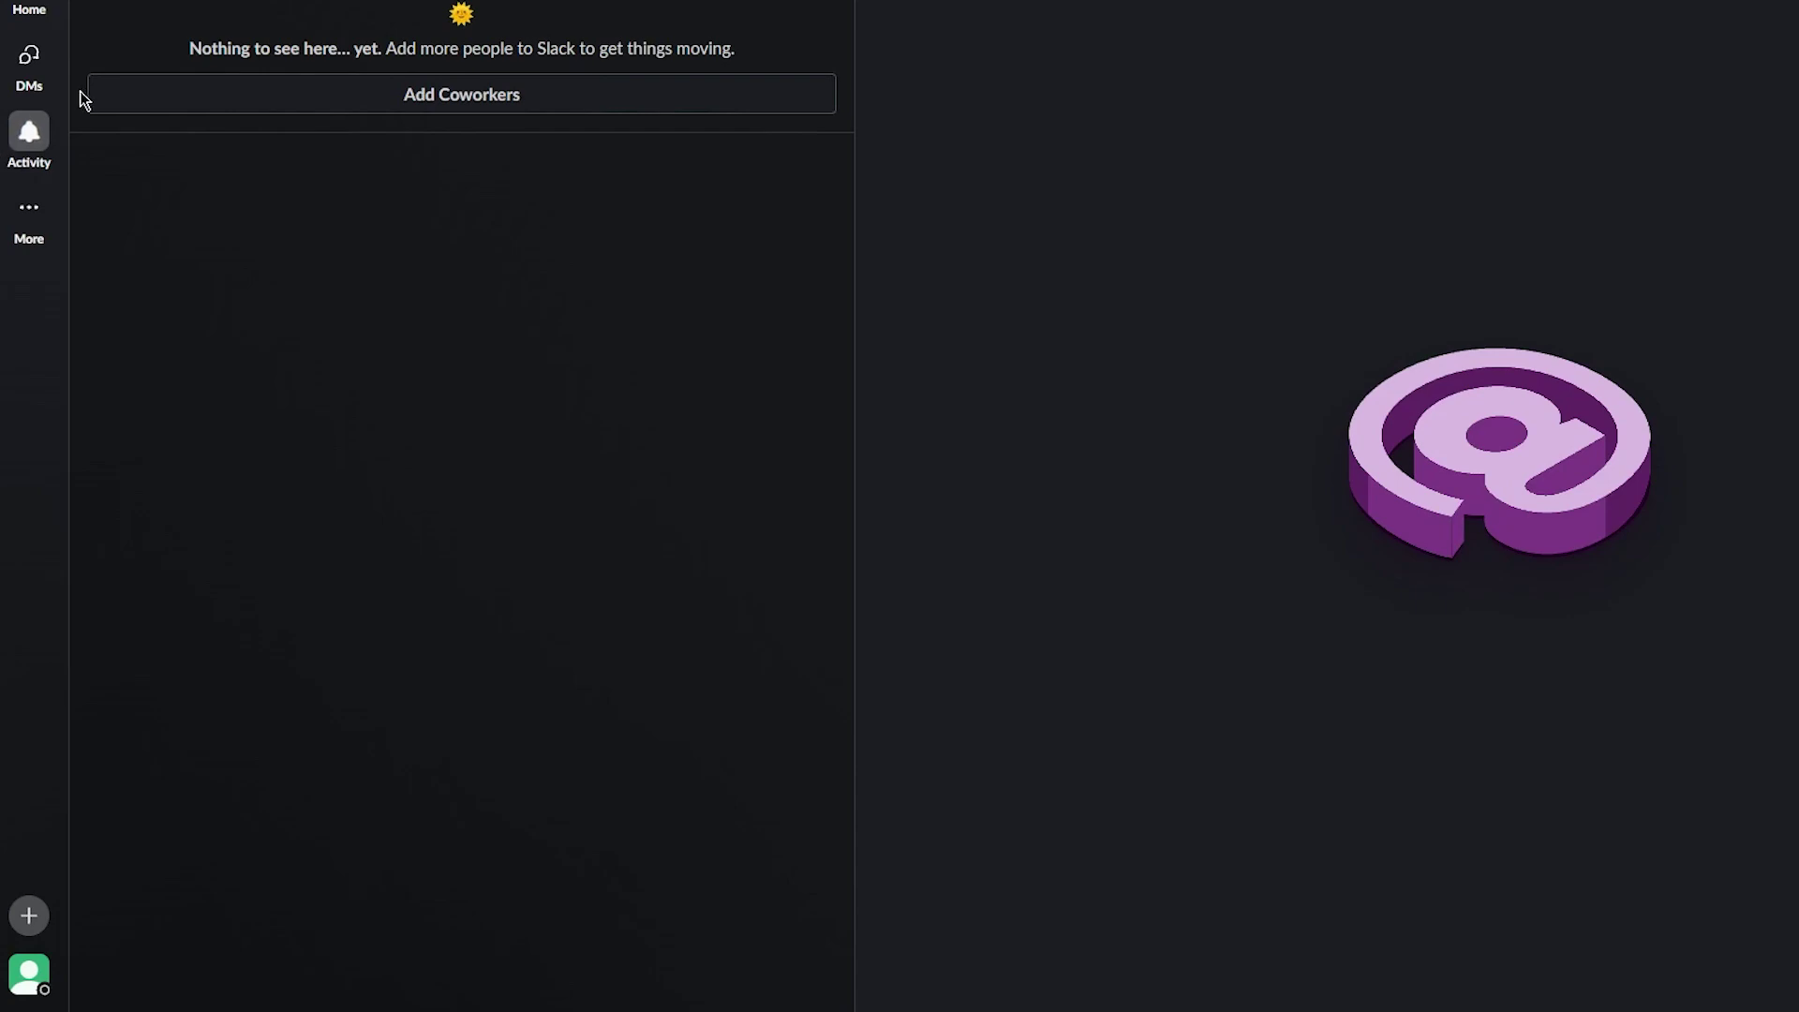
From Home, open Add apps and browse recommended apps like Google Drive, Zoom and Trello
{"action": "left_click", "coordinate": [20, 7]}
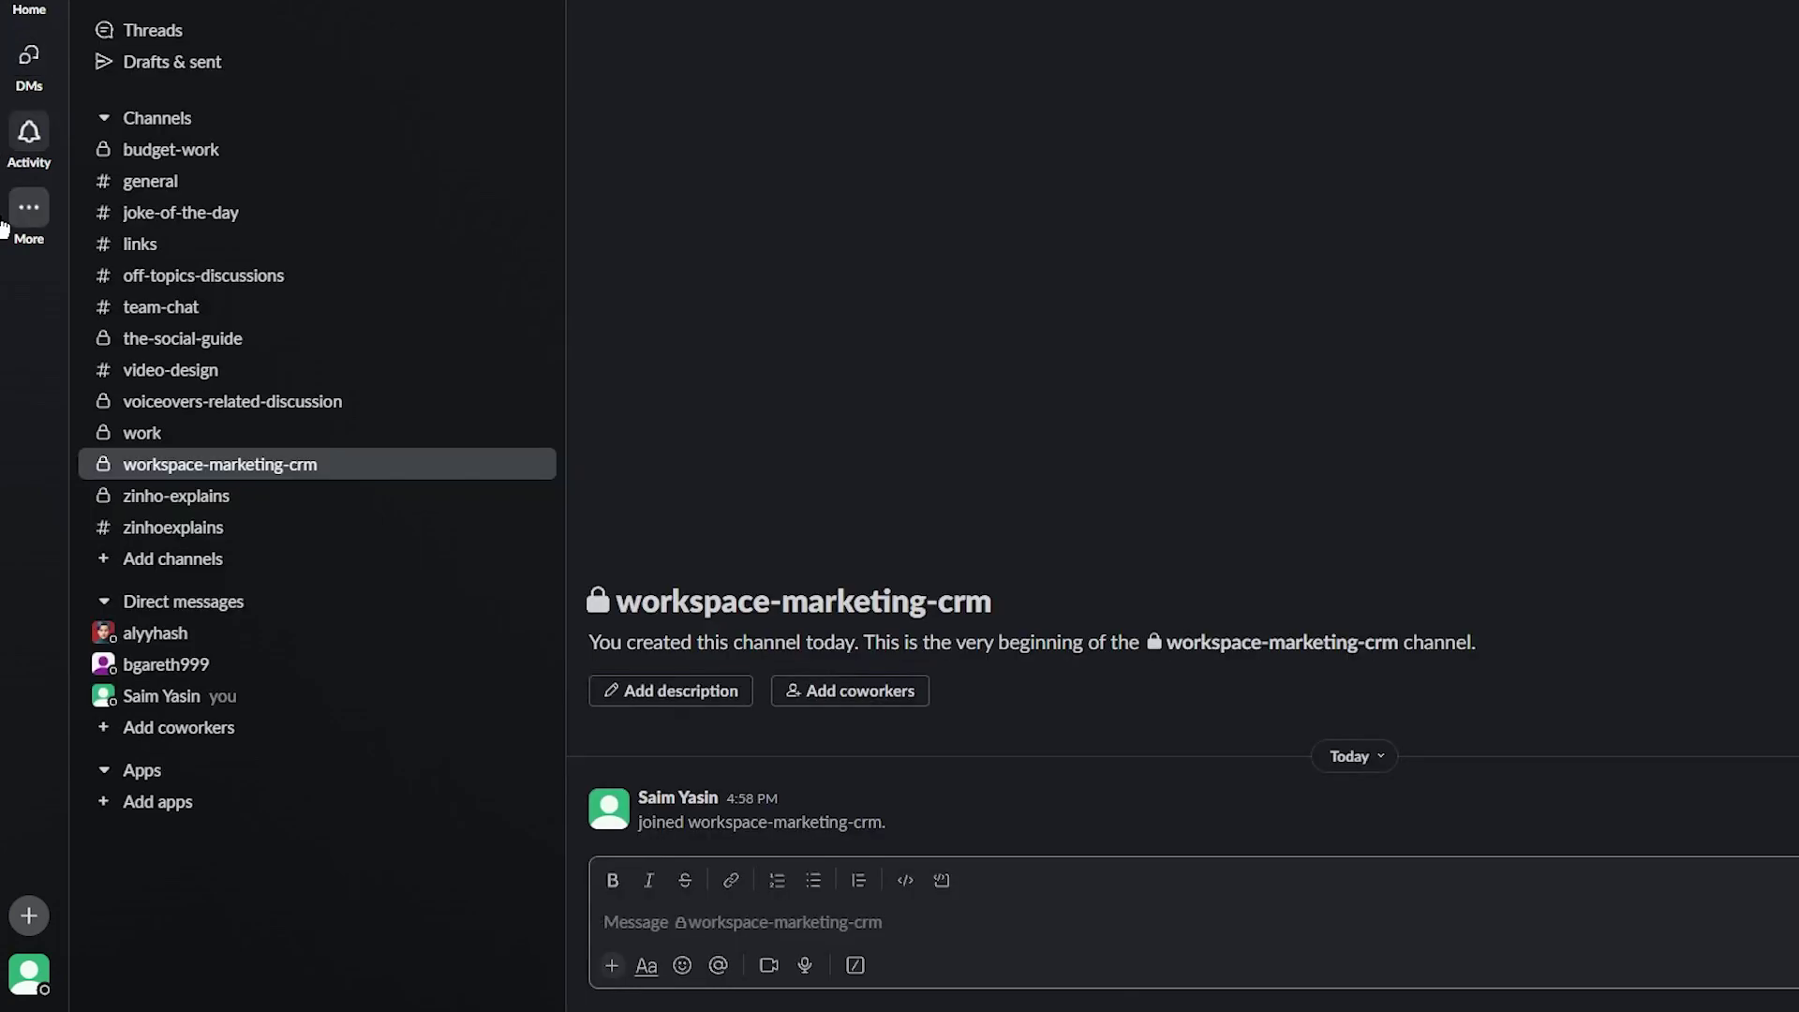
{"action": "left_click", "coordinate": [185, 808]}
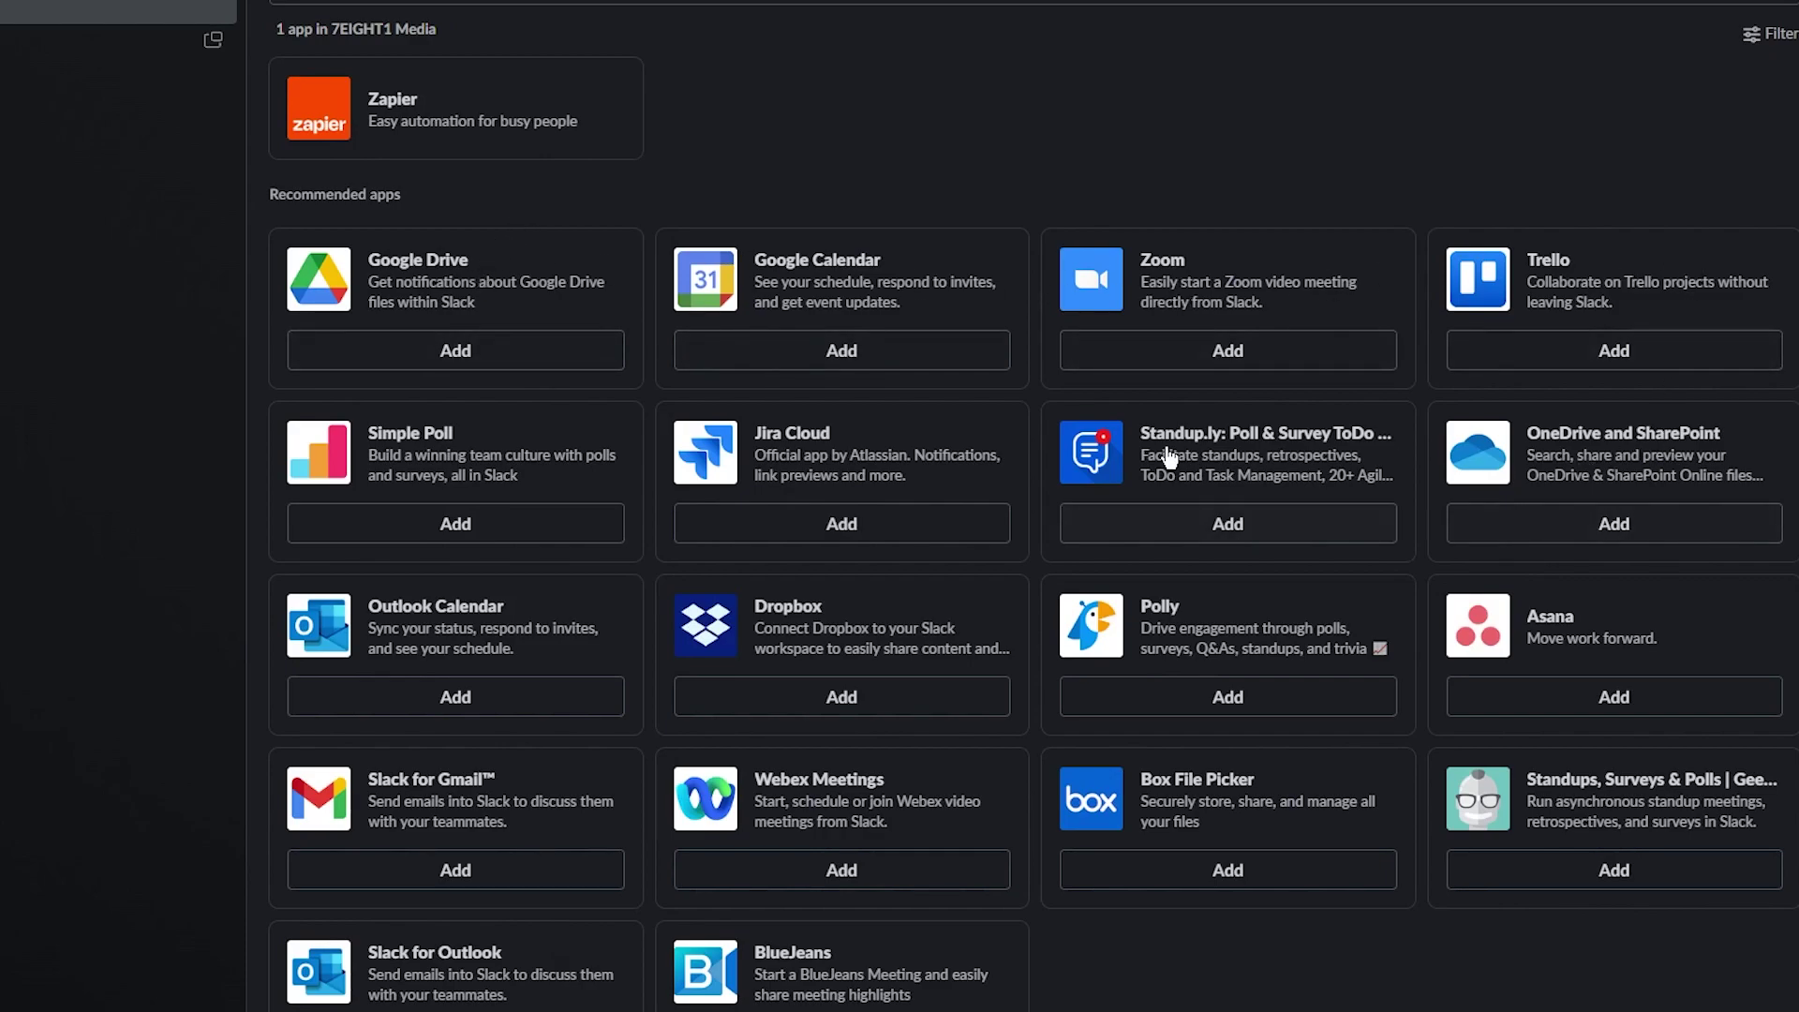
{"action": "scroll", "coordinate": [1696, 626], "scroll_direction": "down", "scroll_amount": 1}
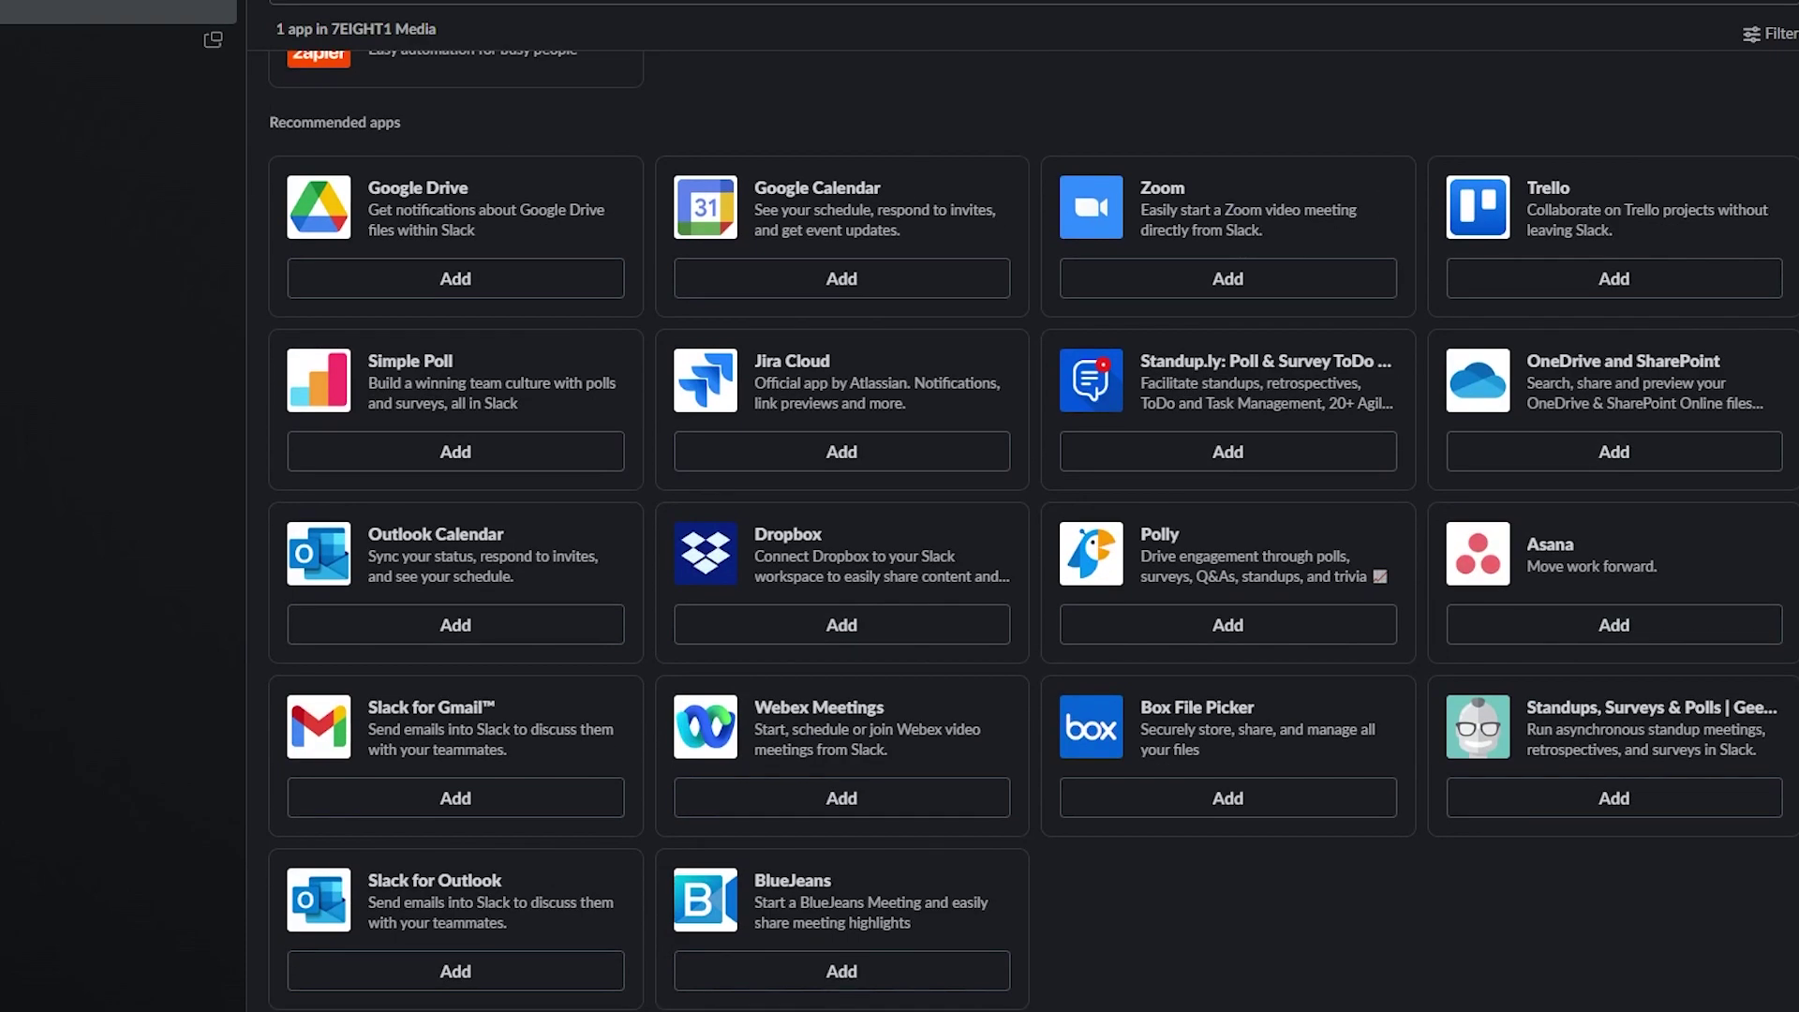
{"action": "scroll", "coordinate": [1393, 193], "scroll_direction": "up", "scroll_amount": 1}
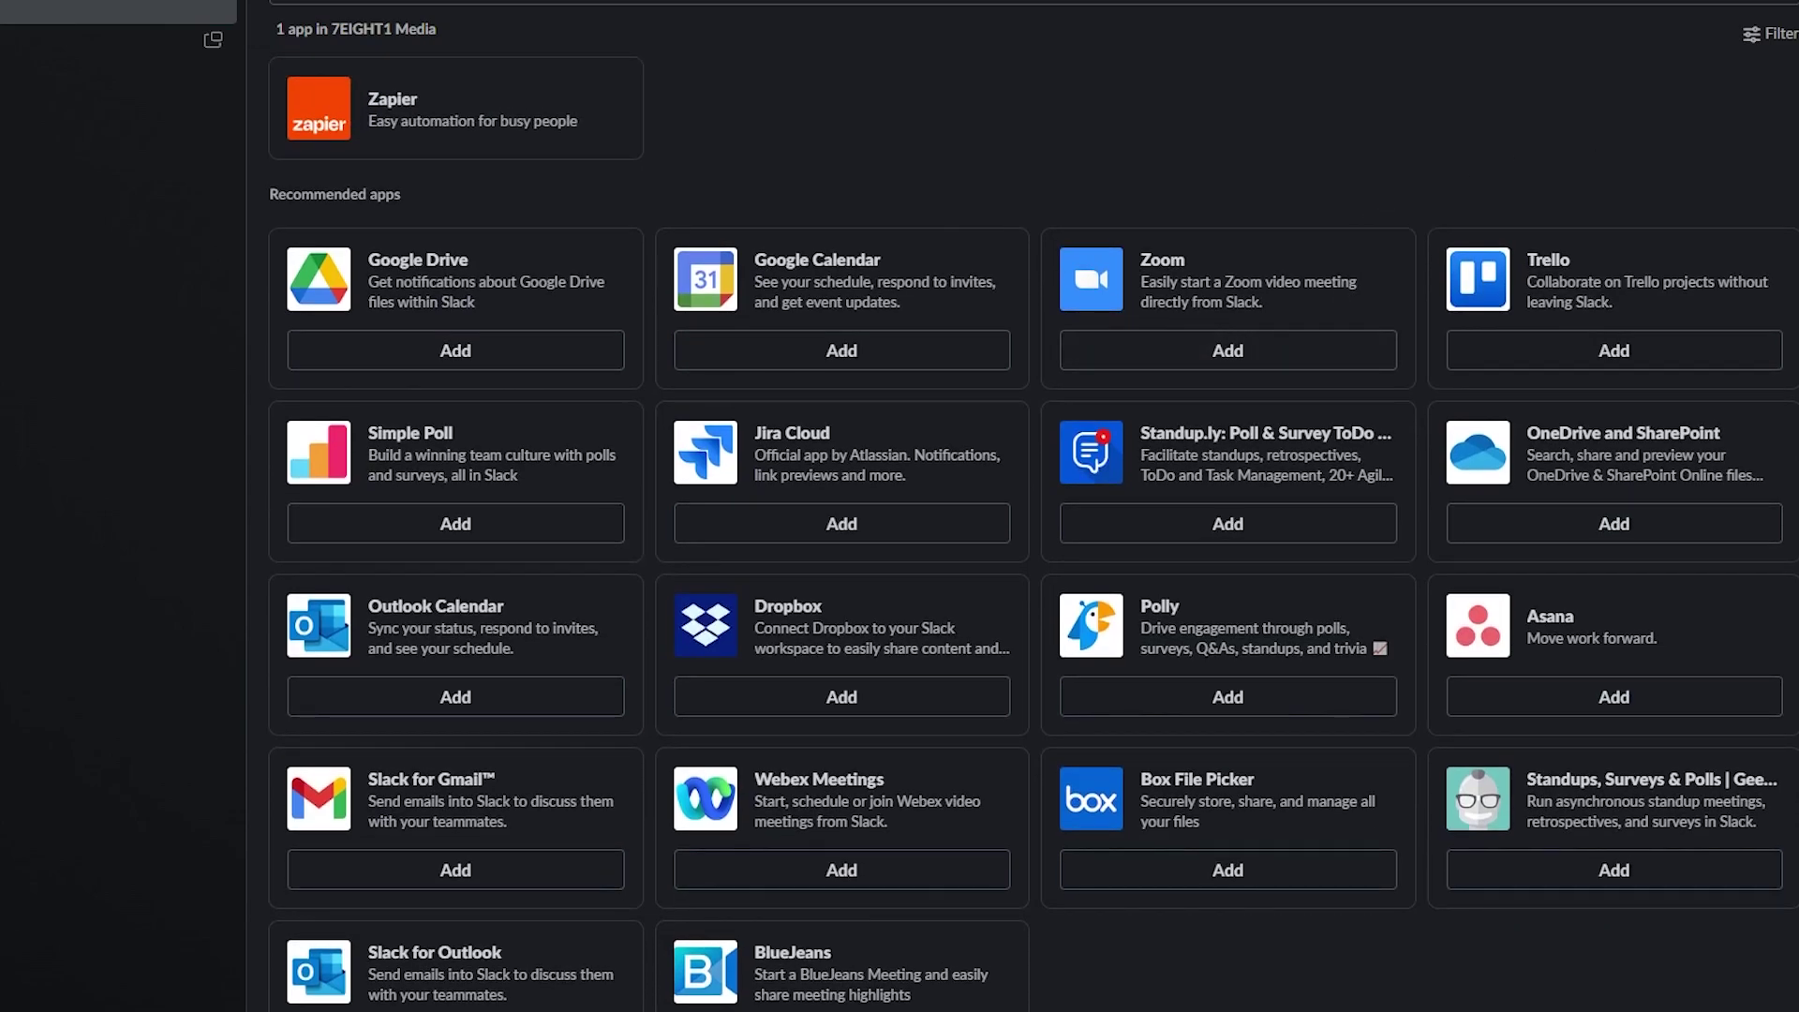